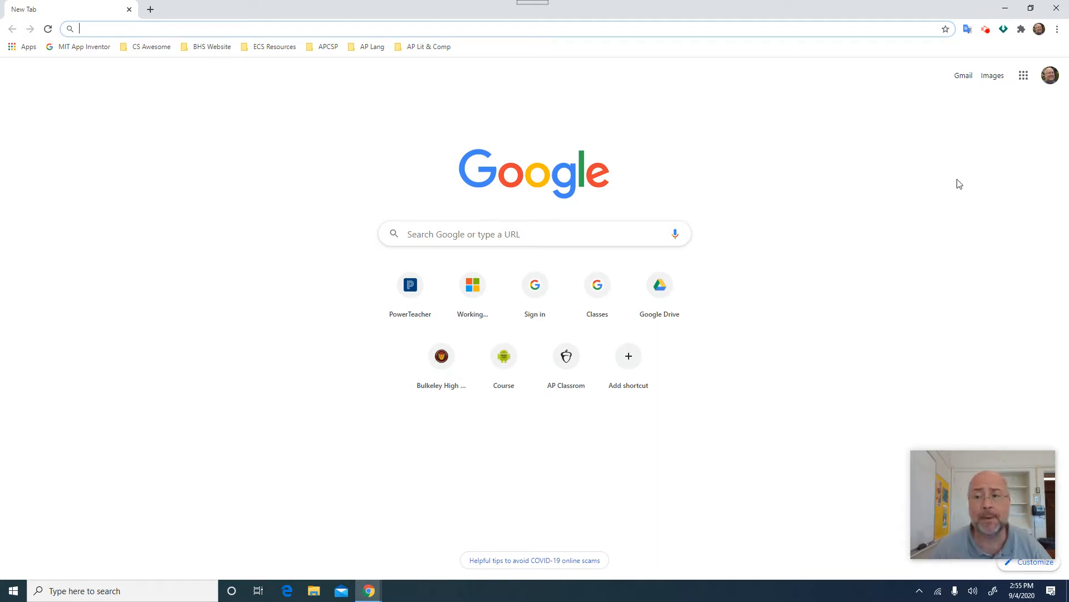
Open Jamboard from the list of Google apps for the signed-in account
left_click(1050, 76)
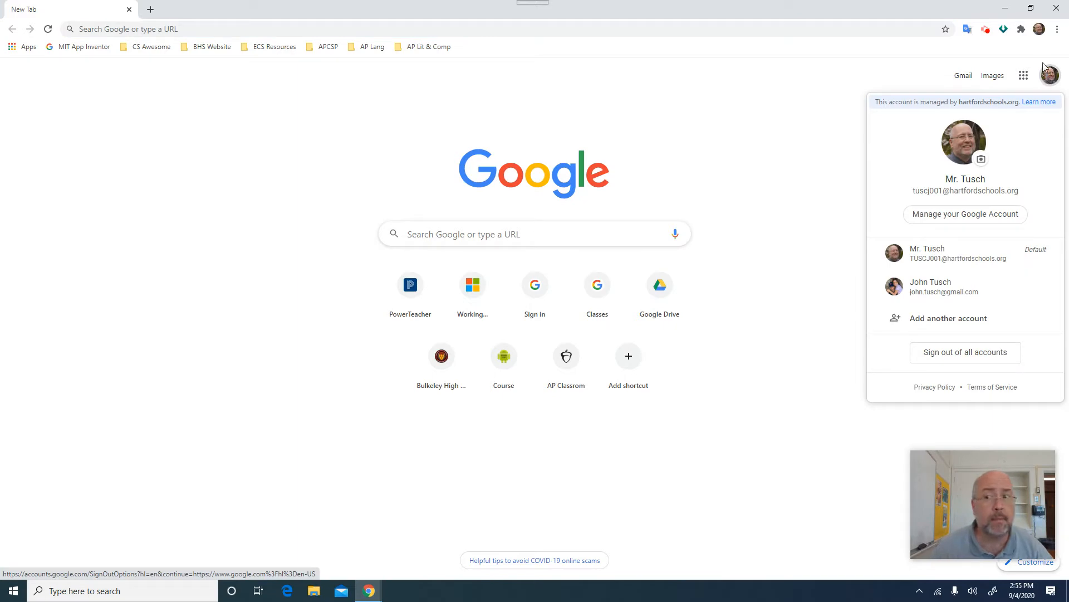
left_click(1017, 81)
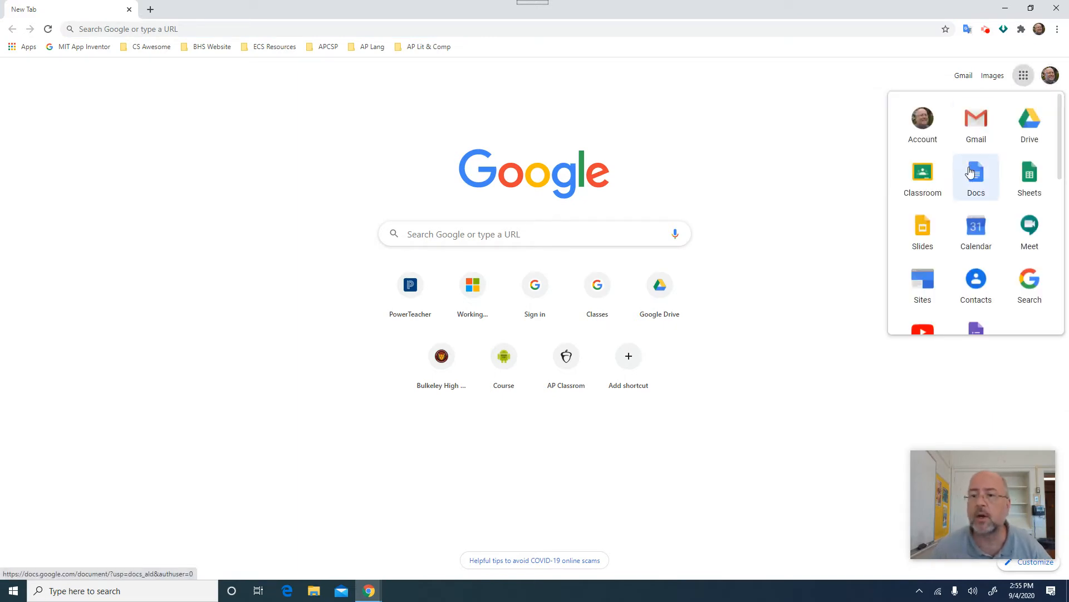
scroll(976, 237, "down", 4)
scroll(980, 237, "down", 2)
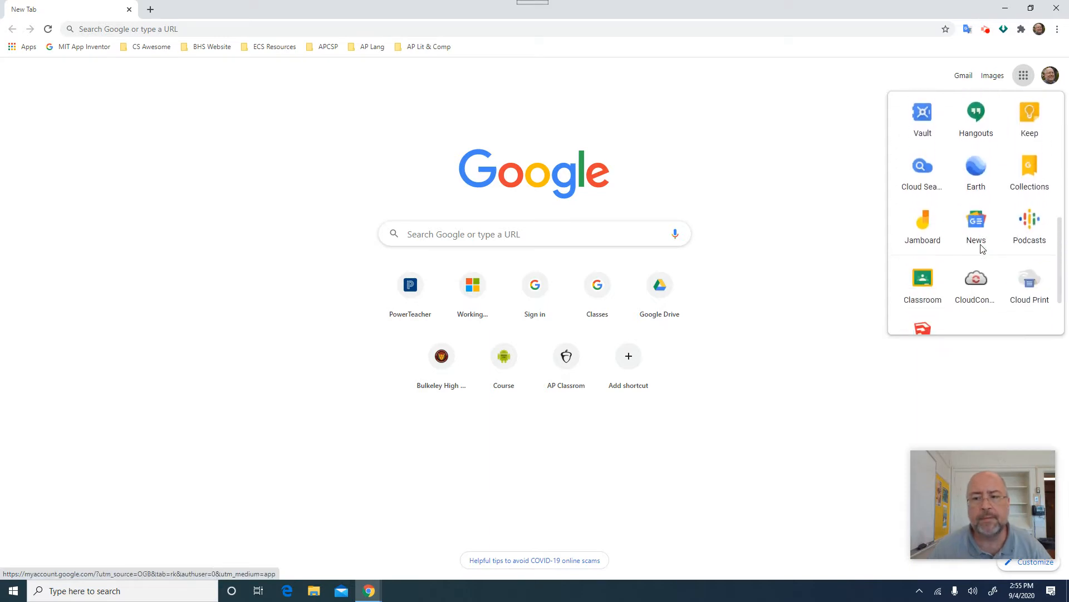
left_click(923, 225)
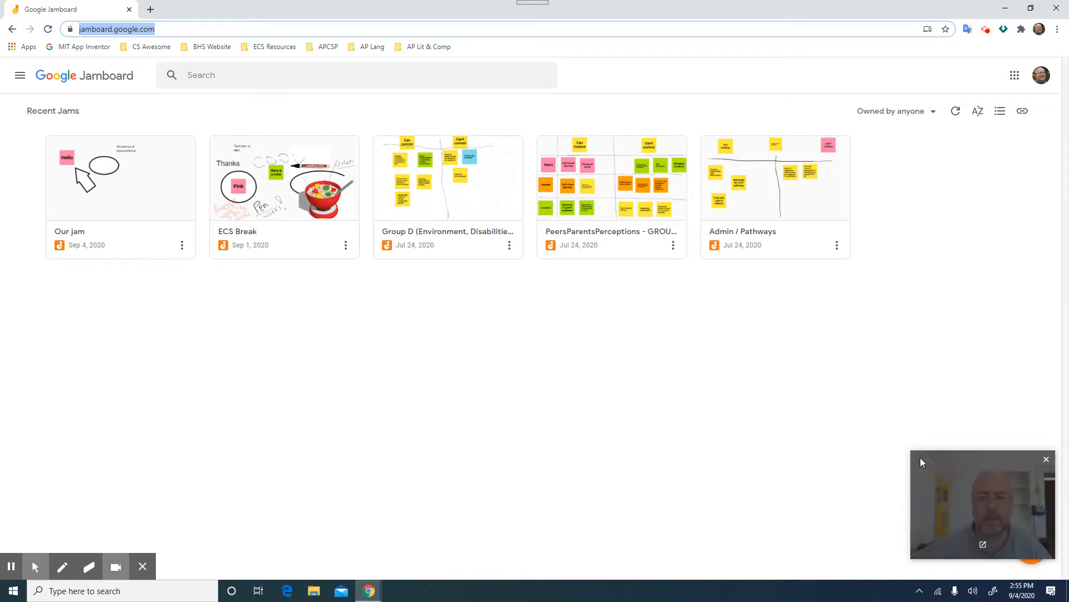
Create a new blank jam
left_click_drag(988, 471, 1001, 380)
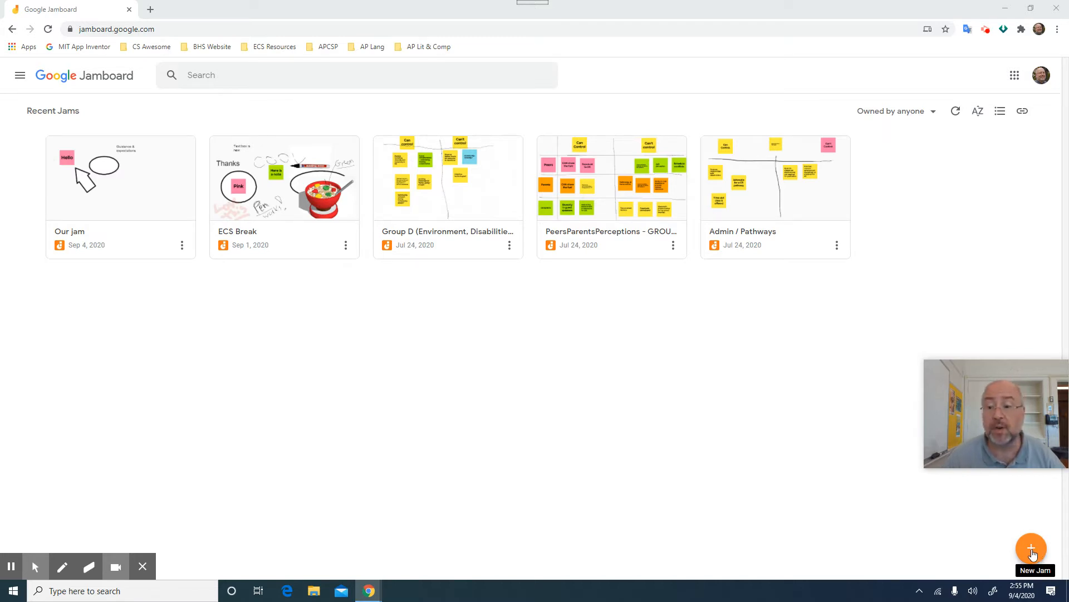
left_click(1032, 552)
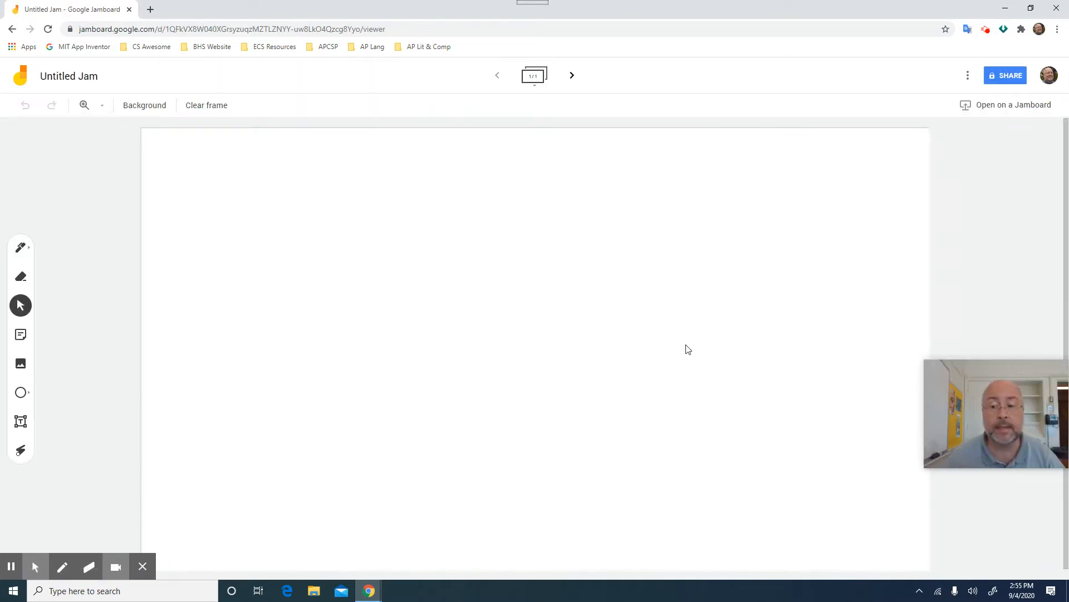
left_click_drag(1045, 380, 1022, 421)
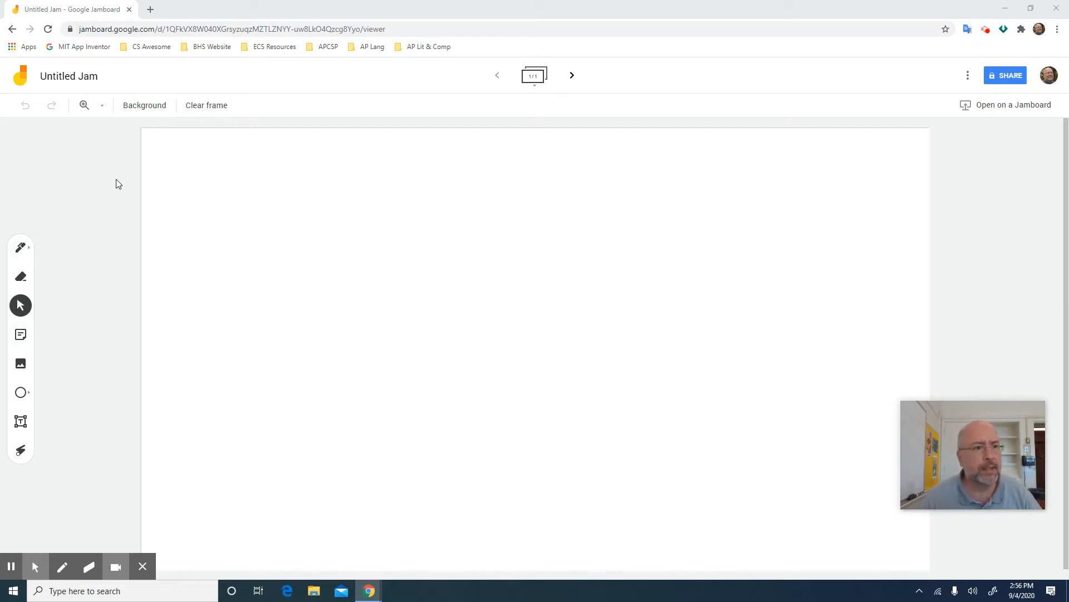
Handwrite "Hi" in large blue highlighter strokes in the upper-left area of the frame and underline it with a double stroke
left_click(29, 252)
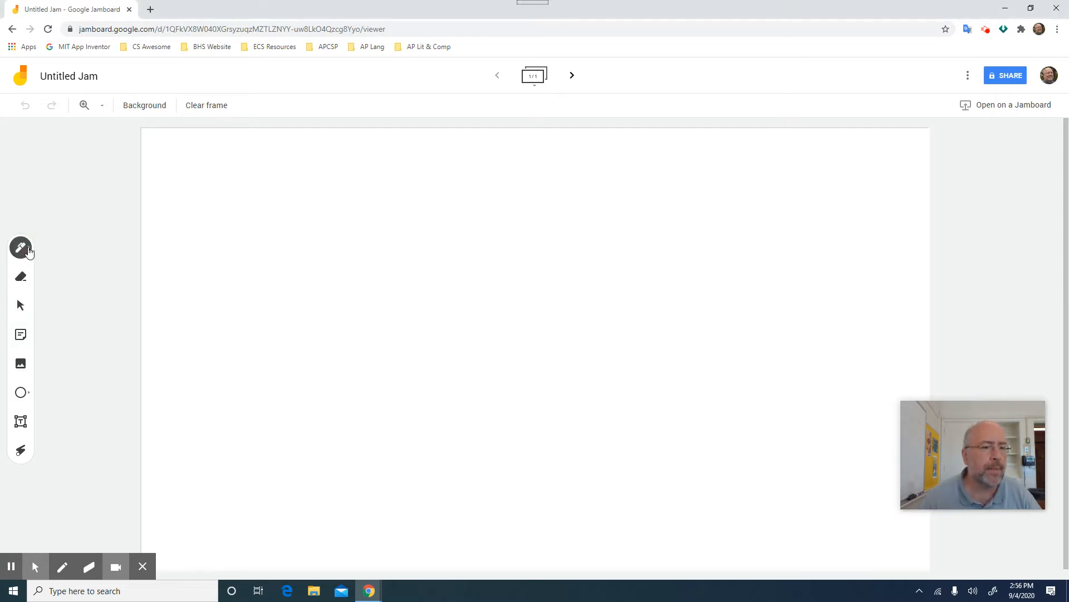
left_click(28, 251)
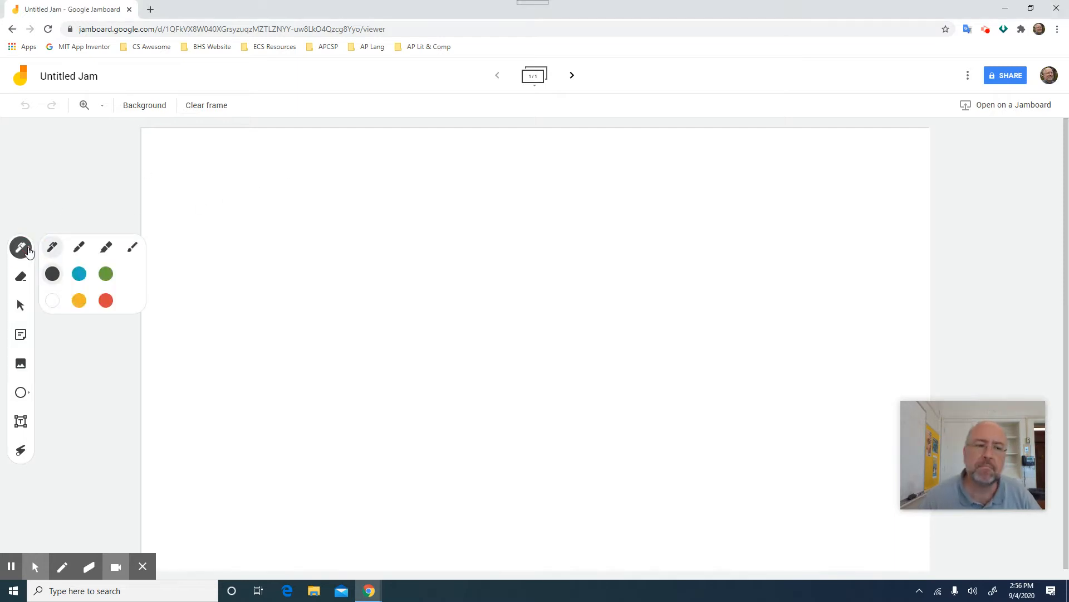
left_click(107, 249)
left_click(80, 274)
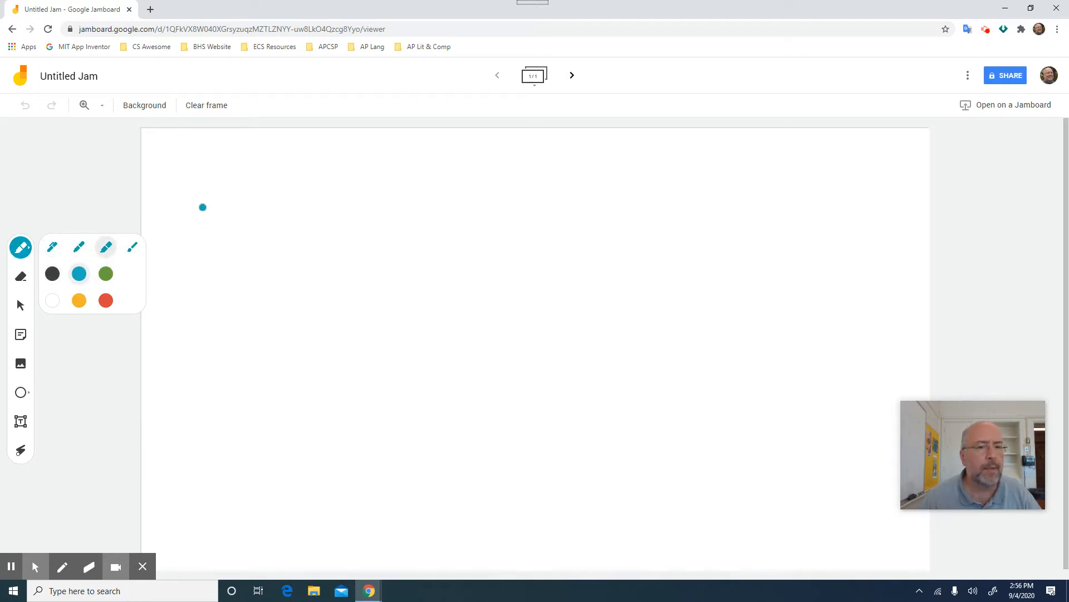
left_click_drag(215, 171, 216, 308)
left_click_drag(253, 167, 259, 213)
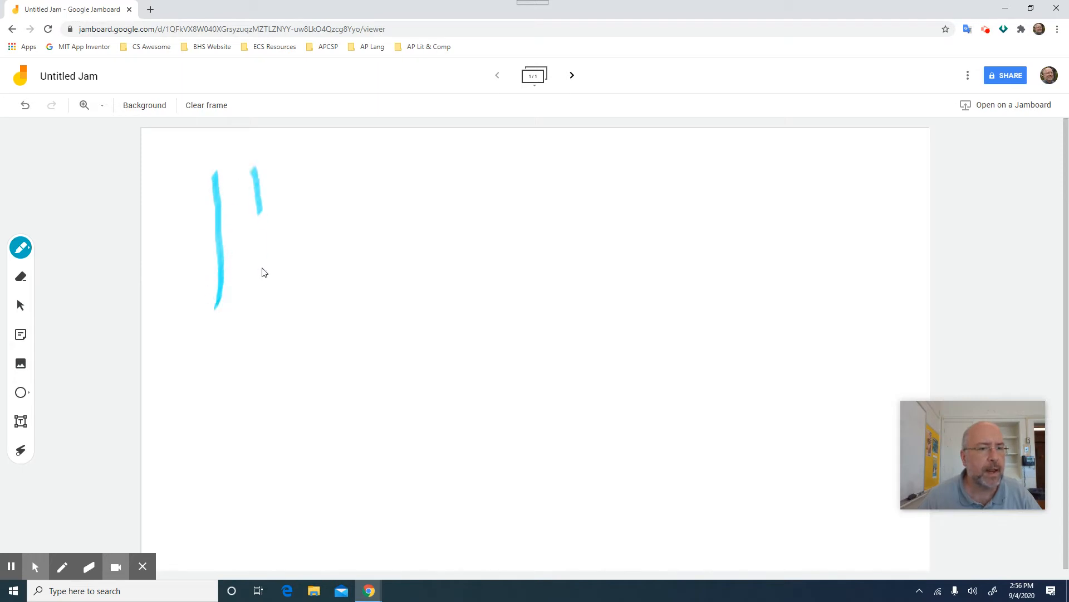
left_click_drag(264, 272, 260, 281)
mouse_move(225, 238)
left_mouse_down()
mouse_move(269, 227)
mouse_move(312, 272)
left_mouse_up()
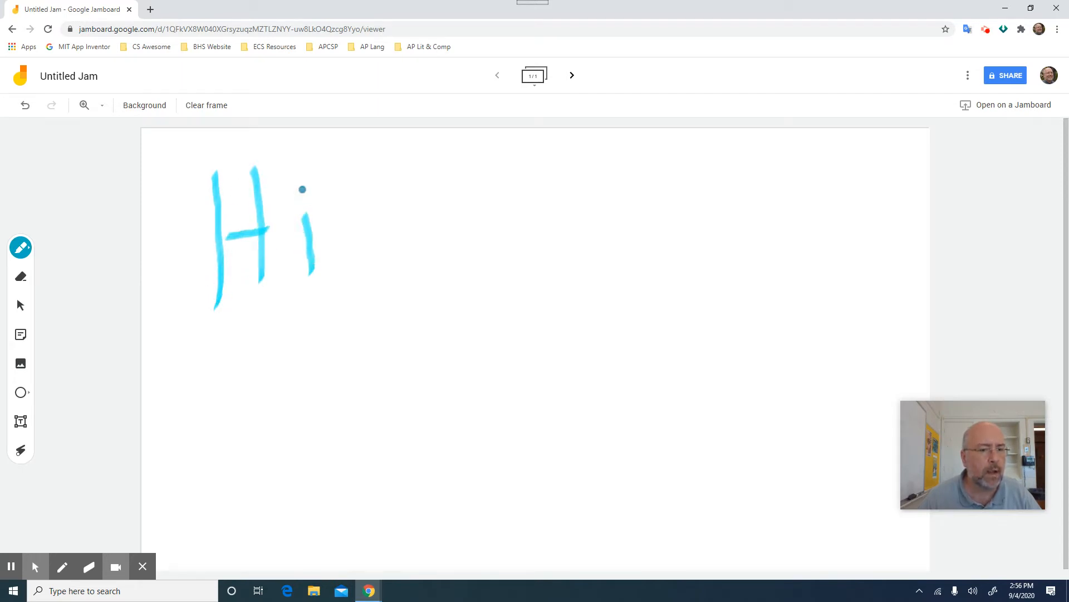
left_click_drag(303, 189, 302, 202)
mouse_move(196, 330)
left_mouse_down()
mouse_move(311, 306)
mouse_move(242, 351)
left_mouse_up()
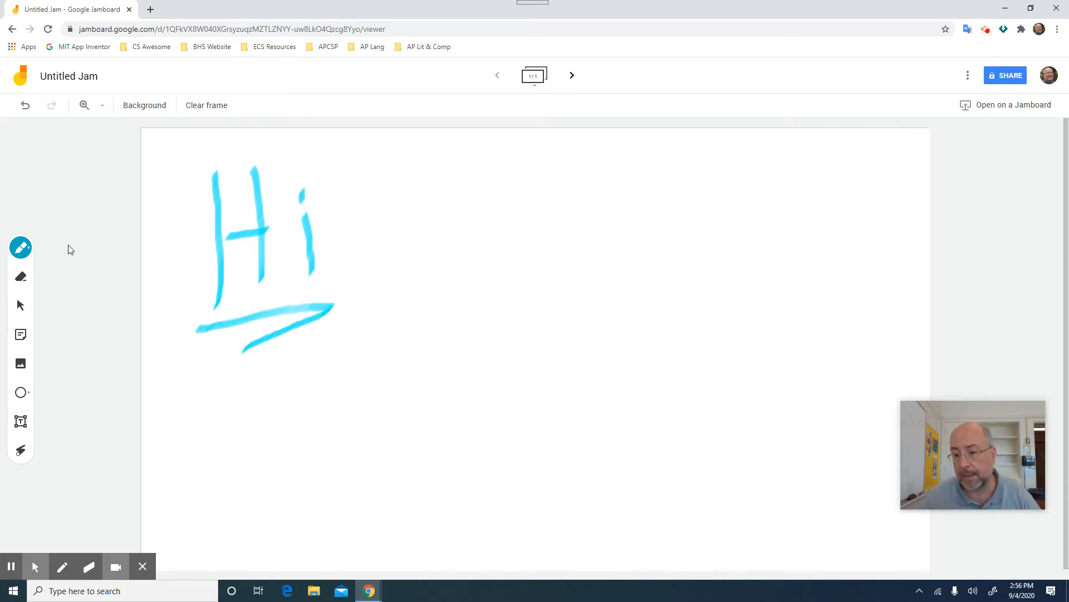
Erase the double underline beneath the handwritten "Hi" and return to the selection tool
left_click(18, 278)
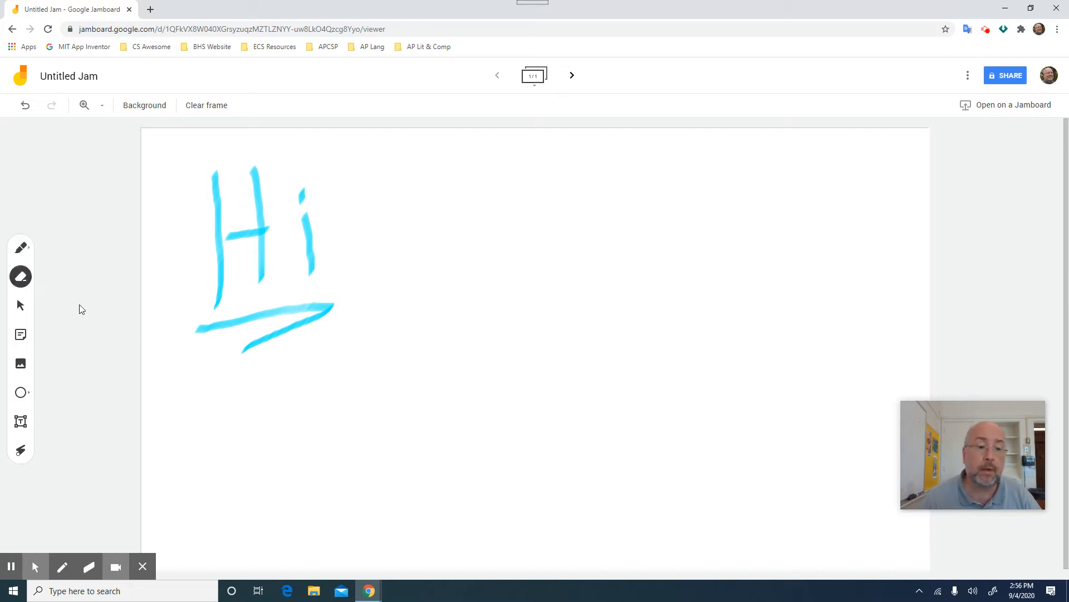
mouse_move(190, 307)
left_mouse_down()
mouse_move(202, 327)
mouse_move(239, 333)
mouse_move(319, 305)
mouse_move(210, 329)
mouse_move(335, 304)
mouse_move(239, 356)
mouse_move(244, 323)
mouse_move(268, 318)
mouse_move(199, 325)
mouse_move(198, 337)
mouse_move(216, 311)
left_mouse_up()
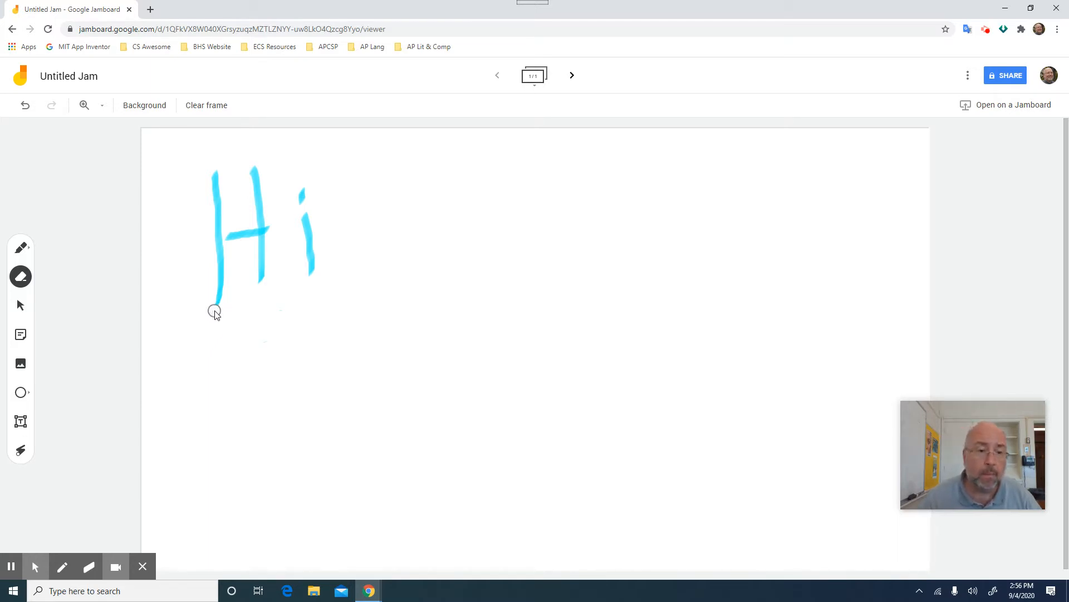
left_click(20, 246)
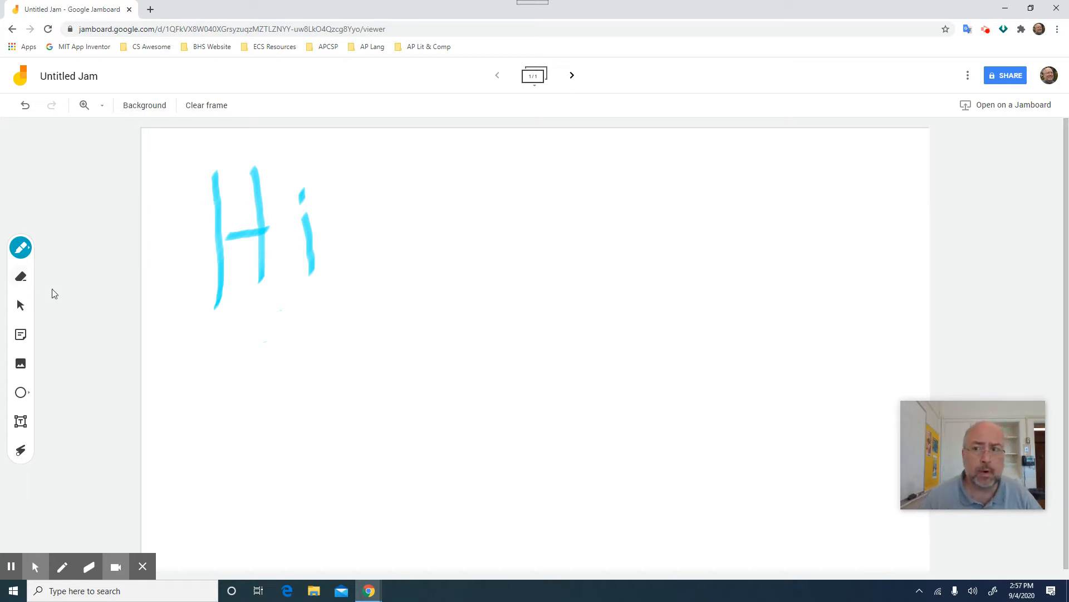
left_click(21, 306)
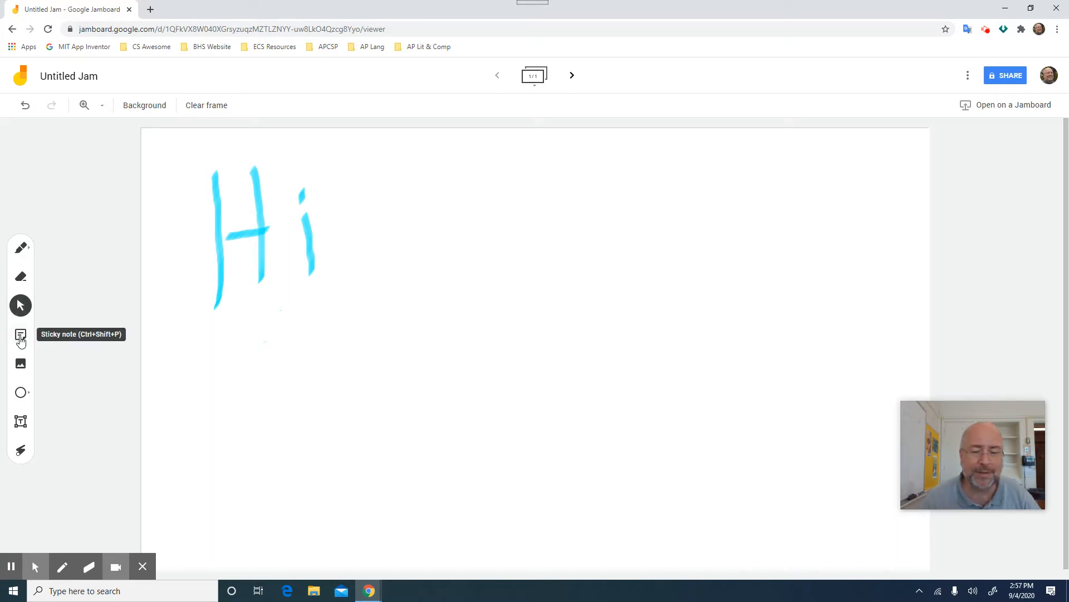
Add a blue sticky note reading "Hi there - here is my great idea!!" and dismiss the next blank note
left_click(21, 340)
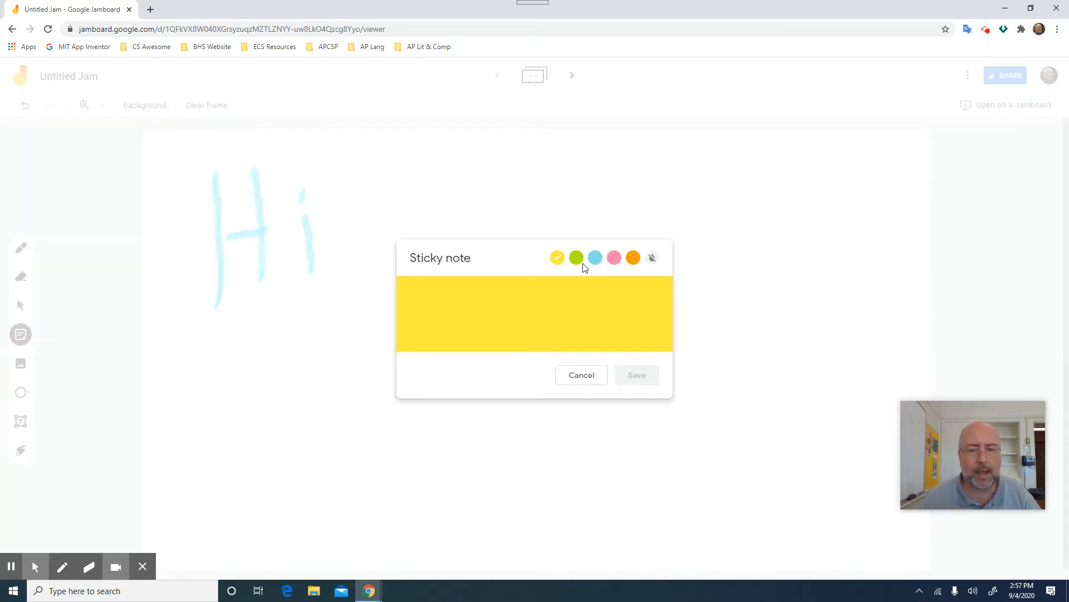
left_click(596, 256)
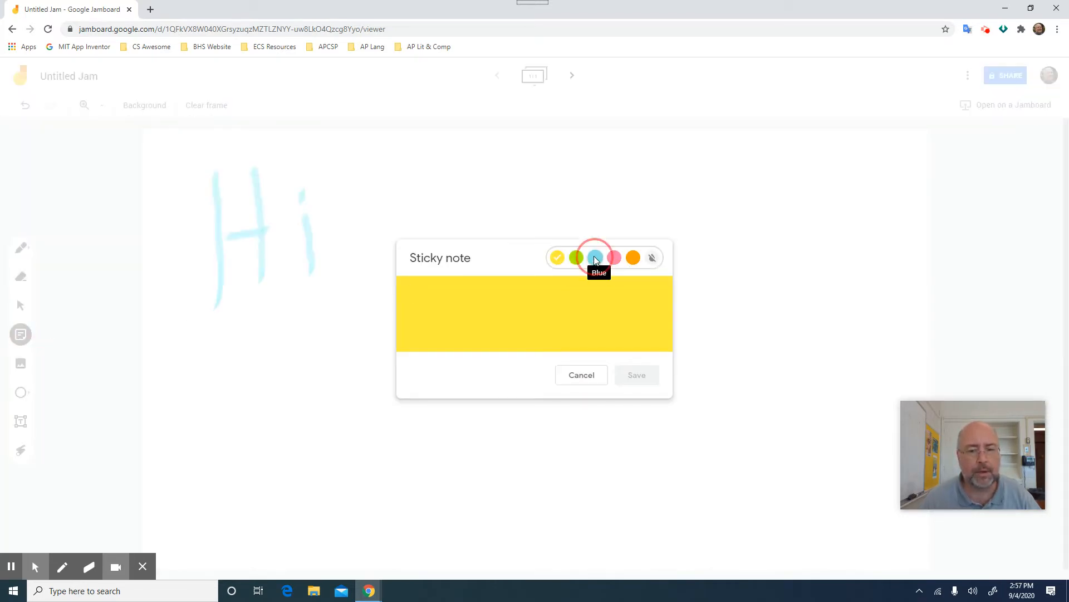
left_click(536, 308)
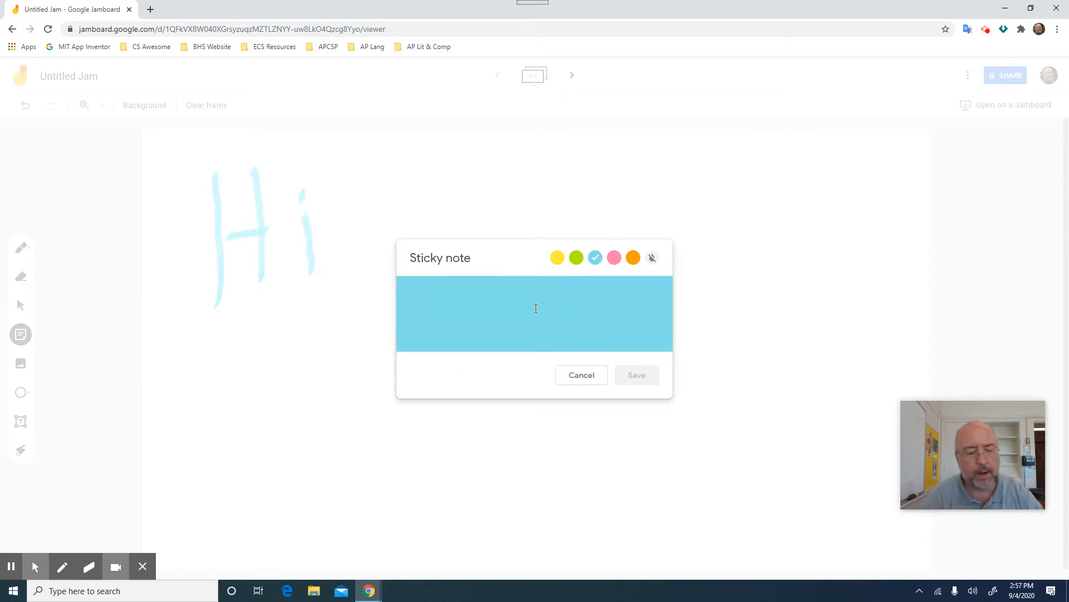
type("Hi there ")
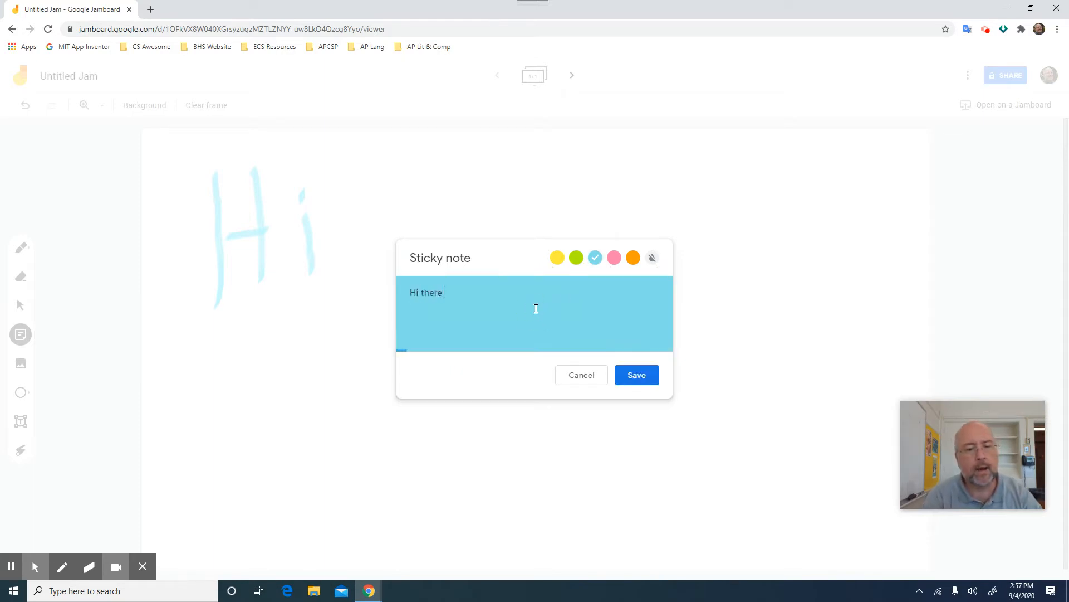
type("- hteher")
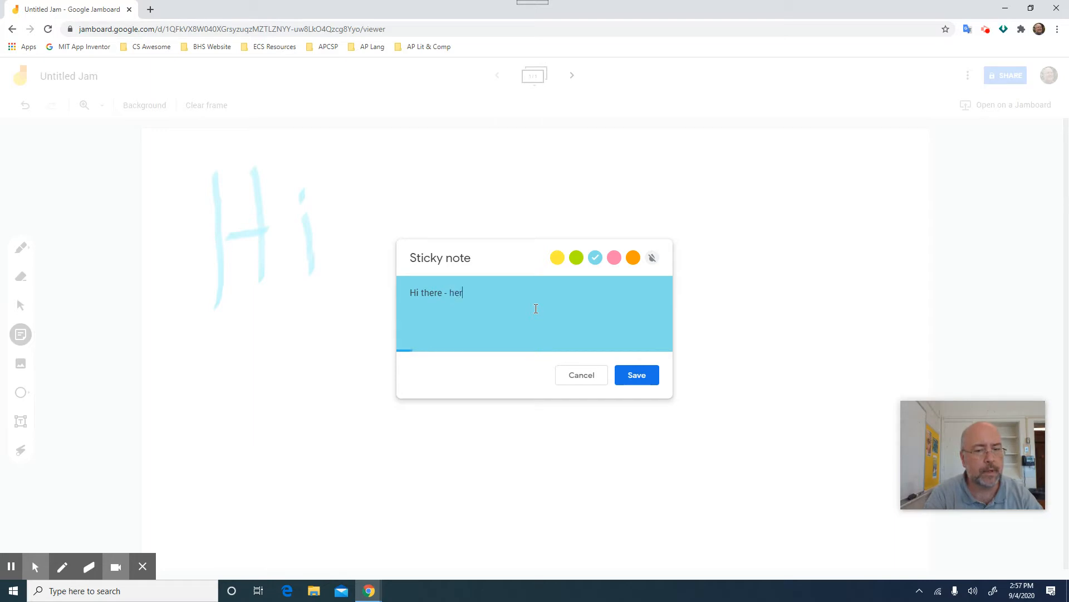
type("e is my great ida")
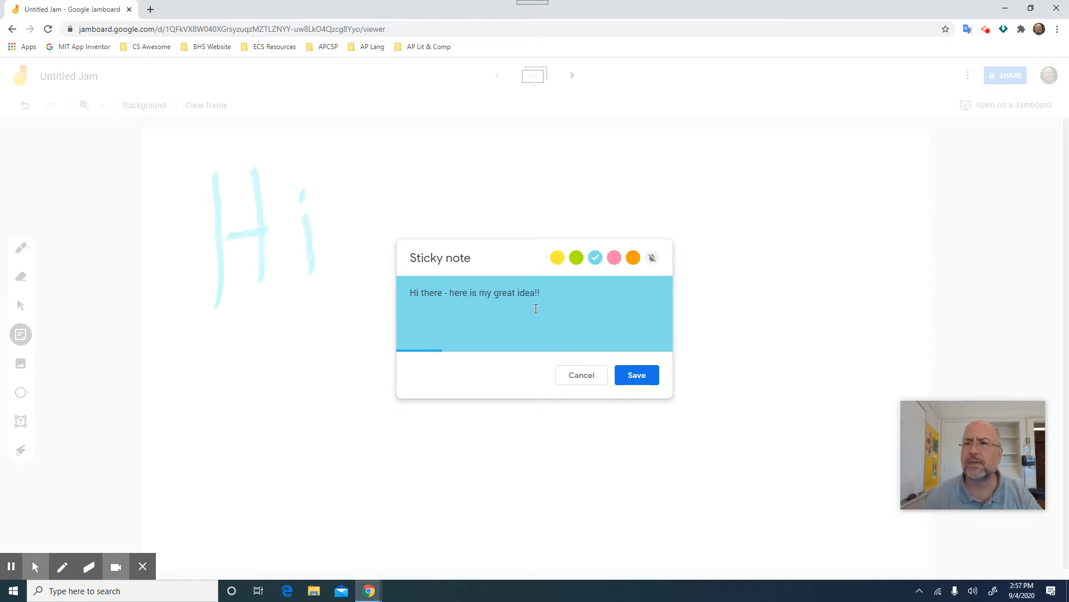
left_click(632, 375)
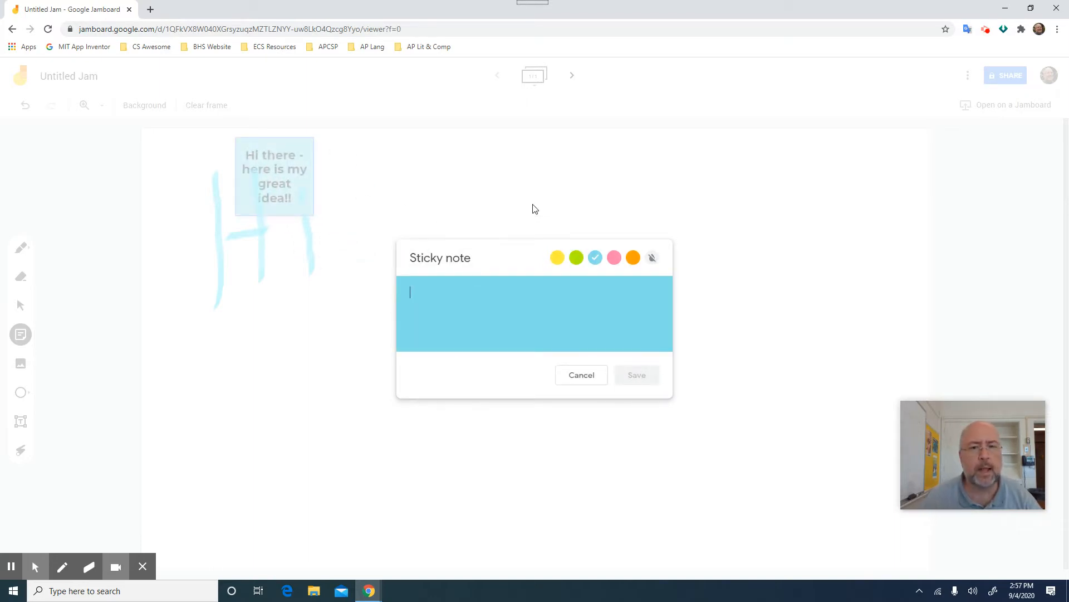
left_click(554, 195)
Move the blue sticky note to the empty area right of the handwritten "Hi" and enlarge it to about twice its size
left_click_drag(294, 161, 525, 184)
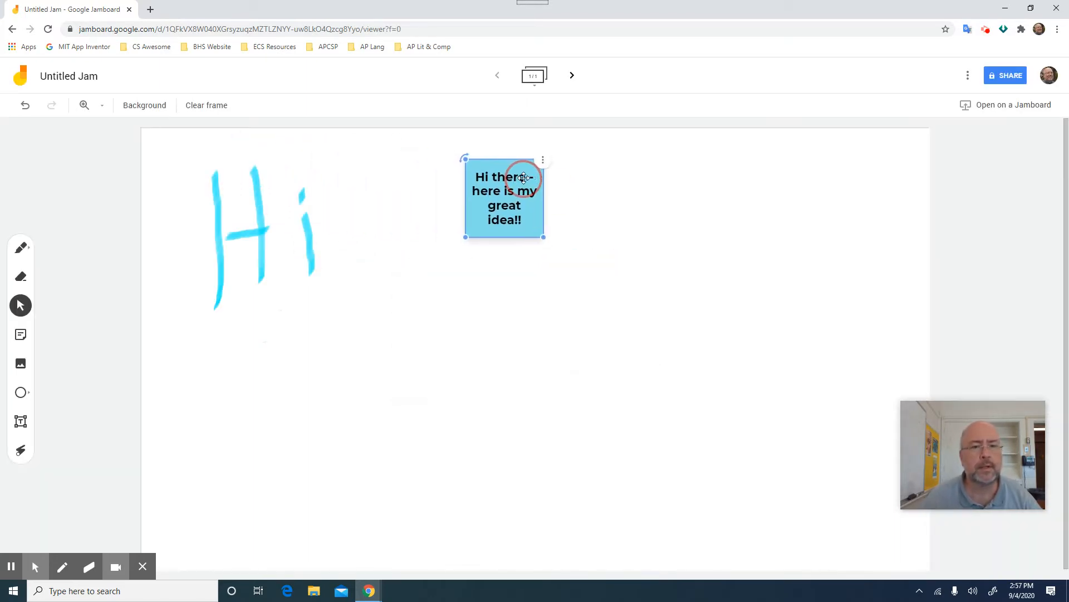
left_click_drag(545, 238, 638, 332)
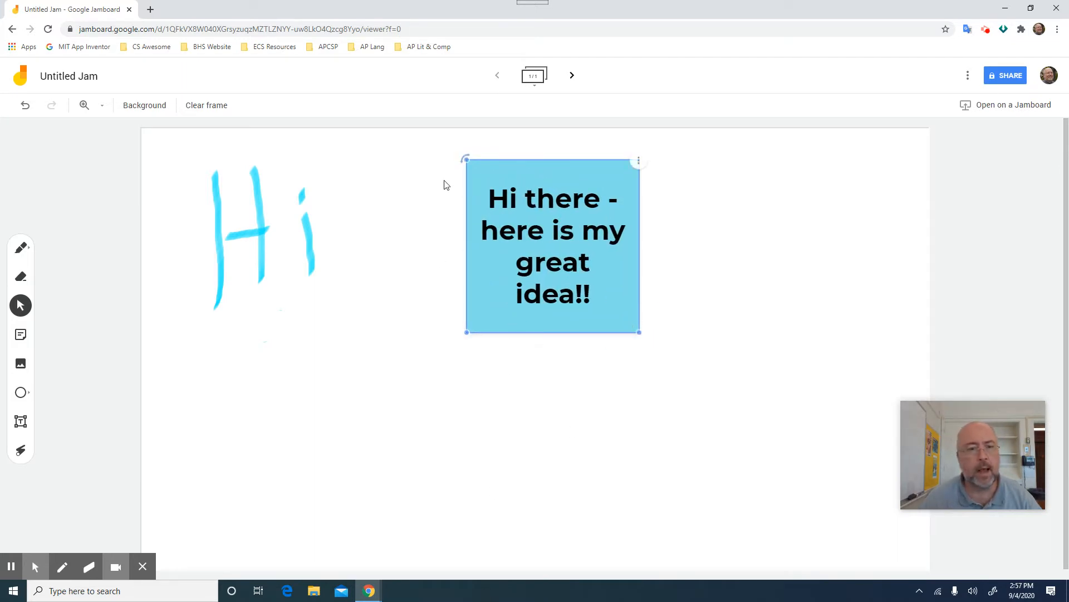
Try rotating the sticky note counterclockwise, turn it back upright and deselect it
left_click_drag(465, 156, 411, 256)
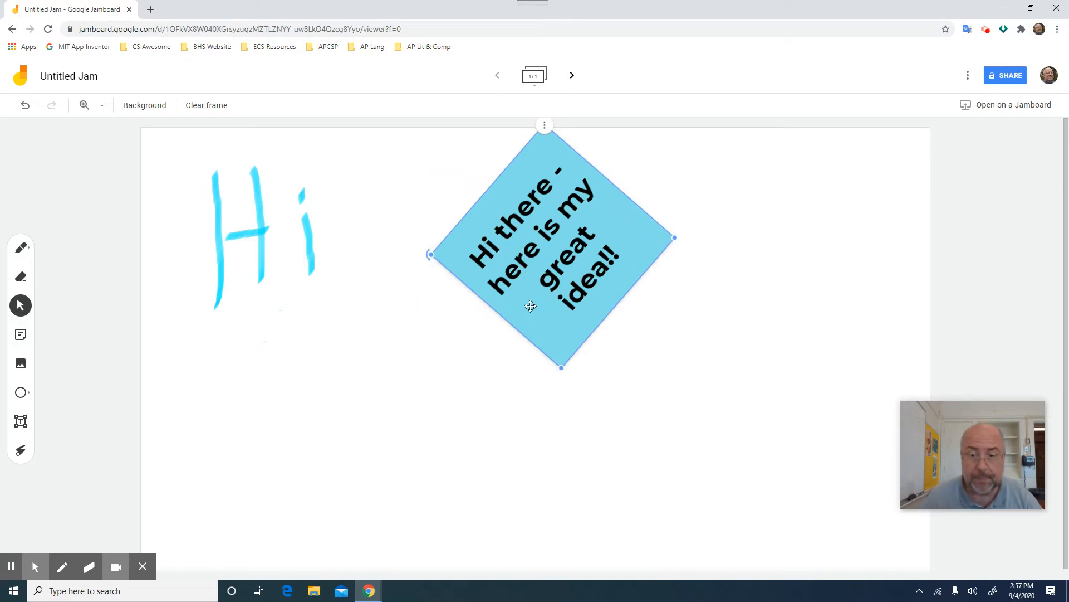
left_click_drag(430, 253, 520, 211)
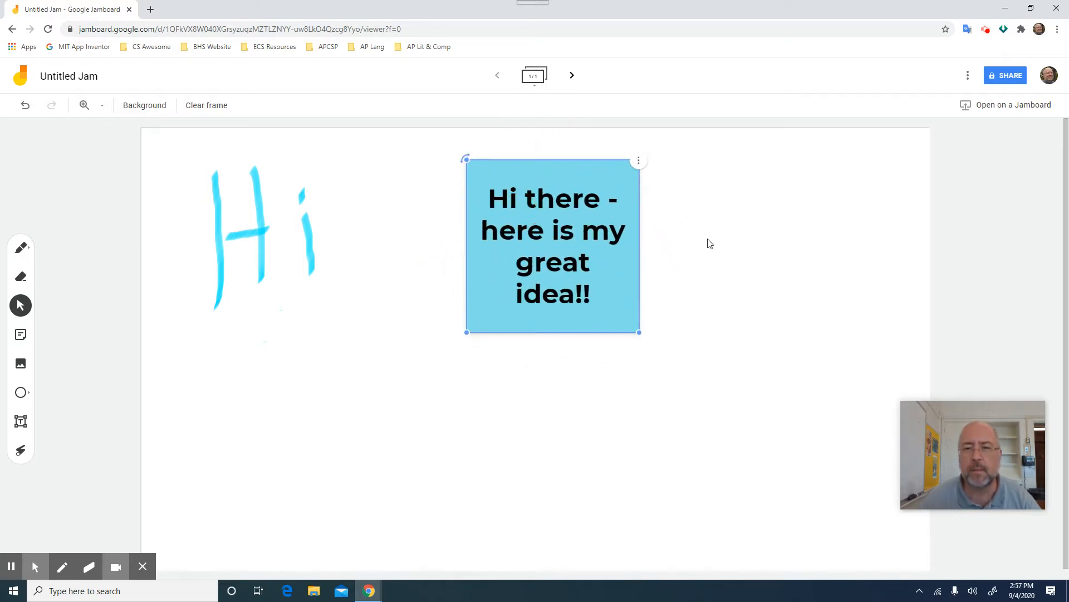
left_click(785, 256)
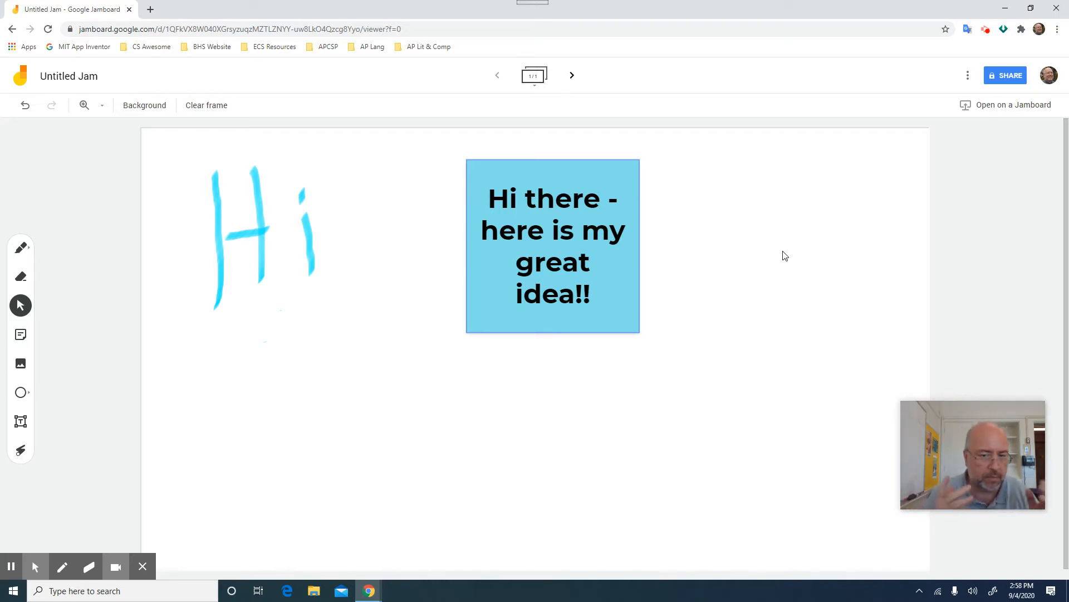
Edit the sticky note's text to read "Hi there - here is my great idea!!!"
left_click(634, 167)
left_click(638, 163)
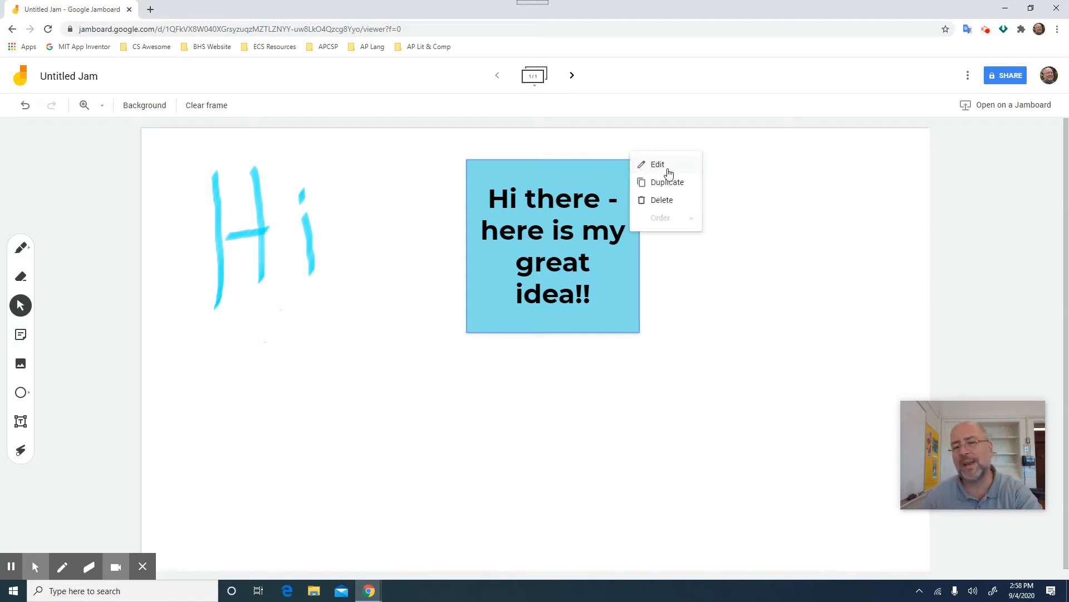
left_click(669, 170)
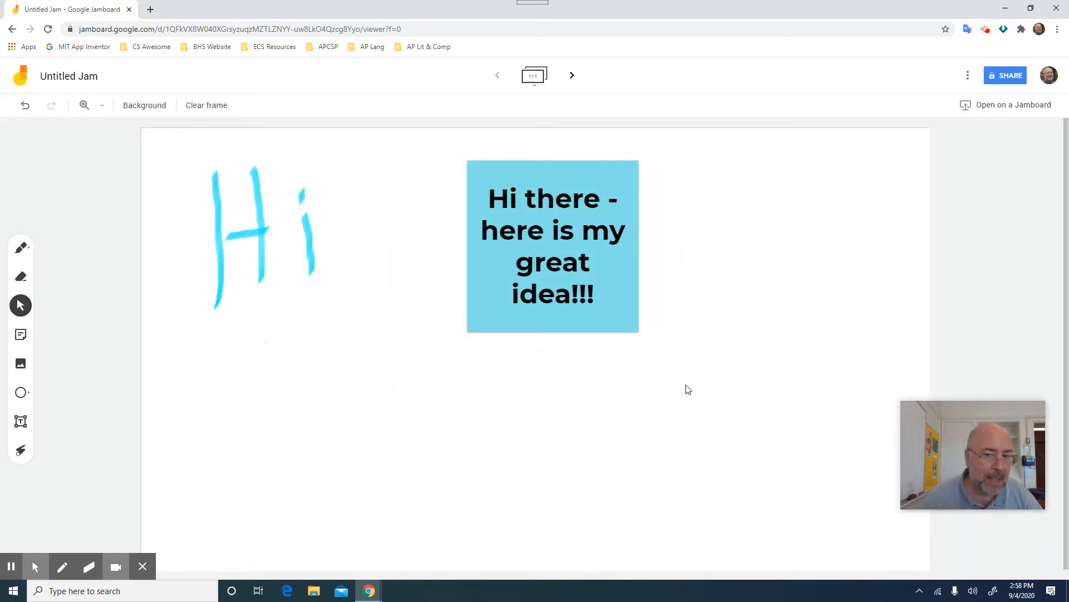
Examine the edit, duplicate and delete options available for the sticky note
left_click(613, 279)
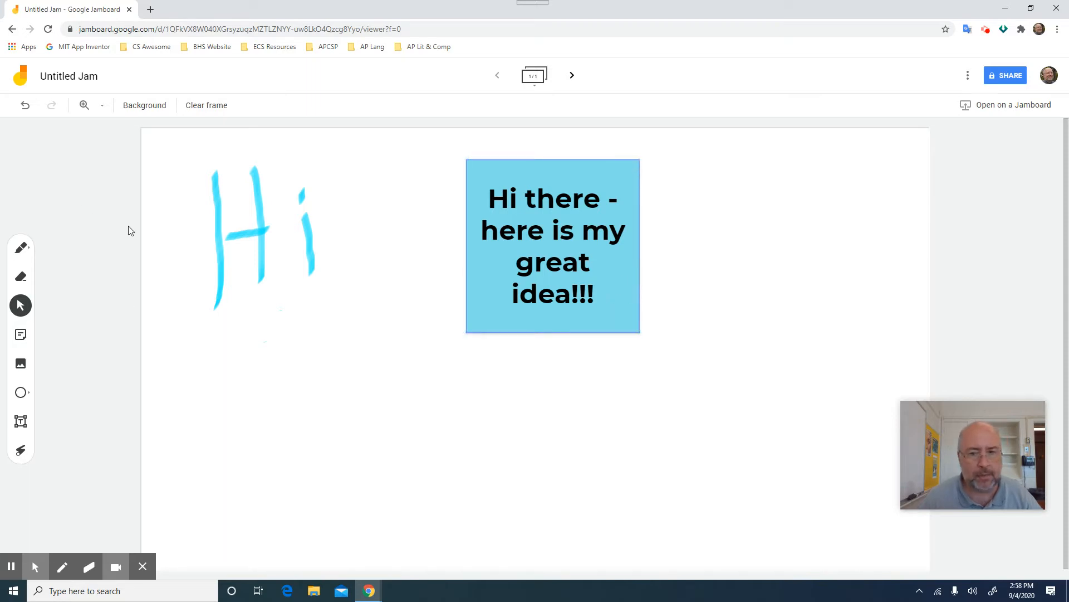
left_click(688, 276)
left_click(611, 174)
left_click(631, 164)
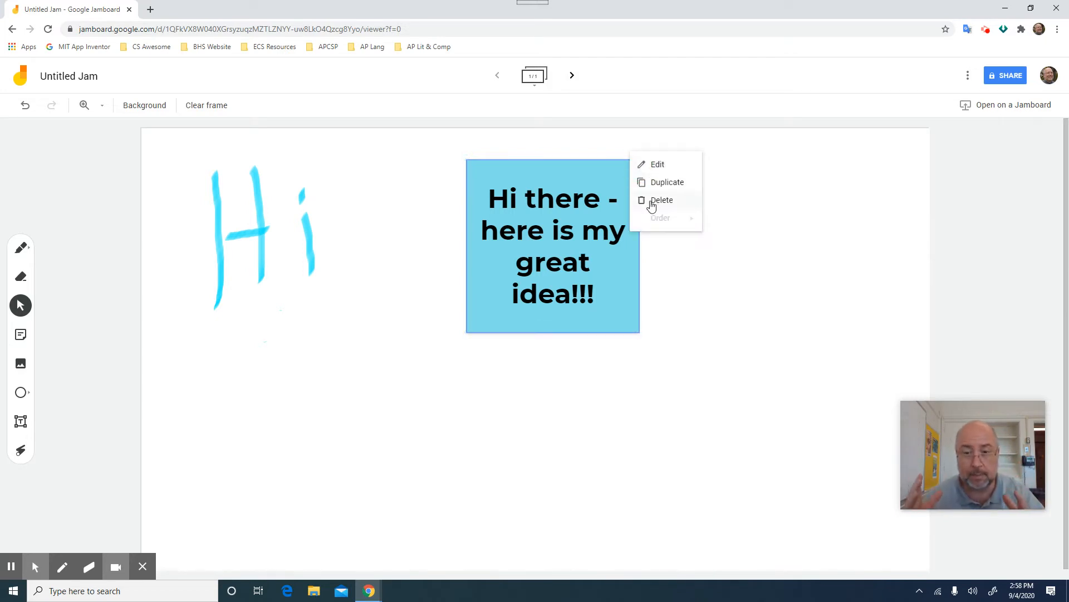
left_click(824, 358)
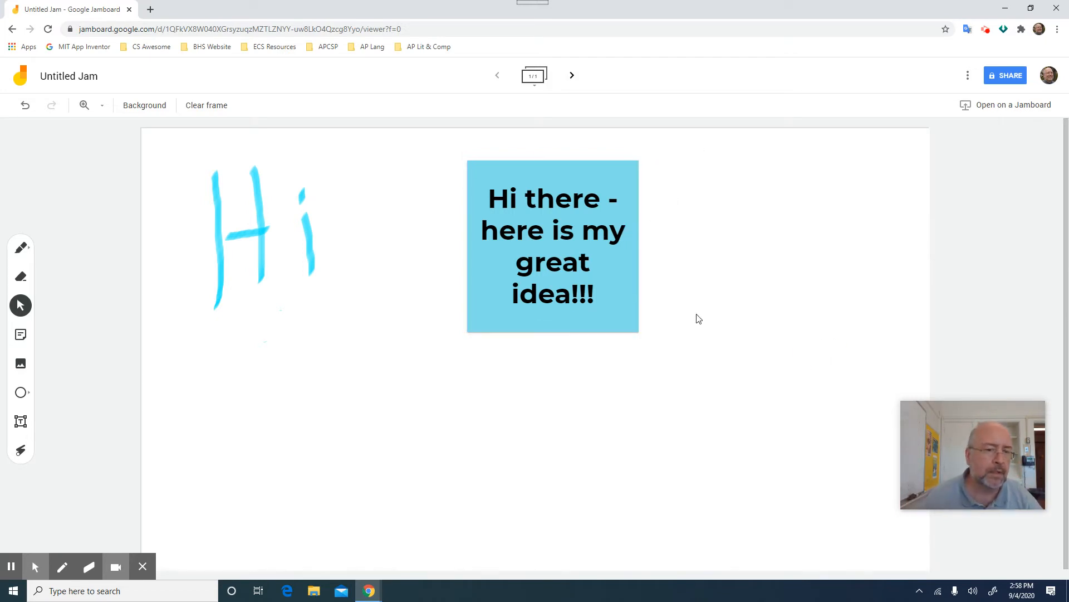
Draw an ellipse around the handwritten "Hi"
left_click(21, 394)
left_click(22, 394)
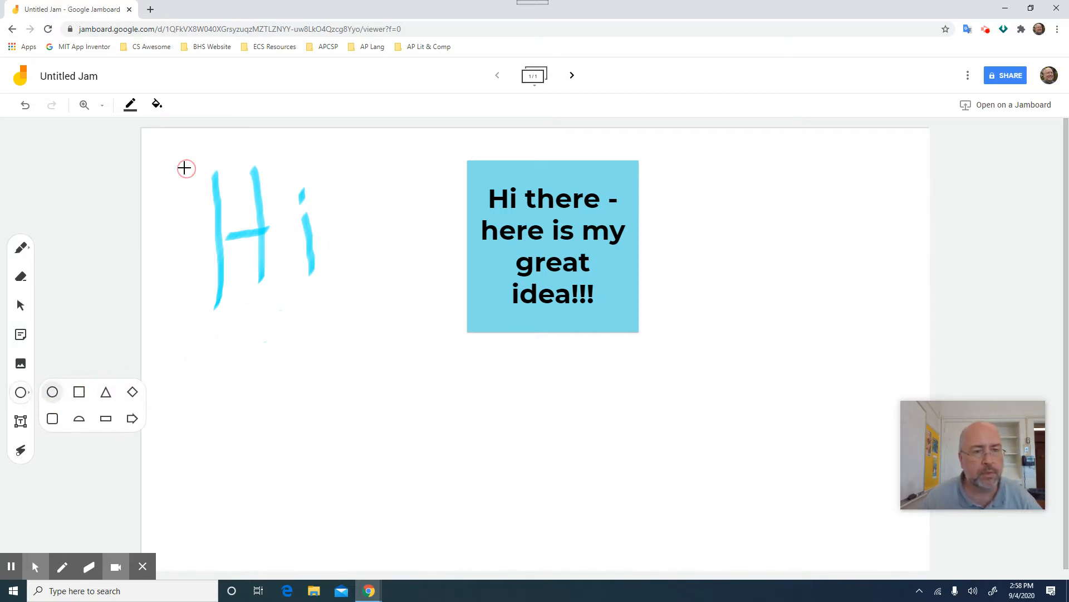
left_click_drag(169, 157, 392, 331)
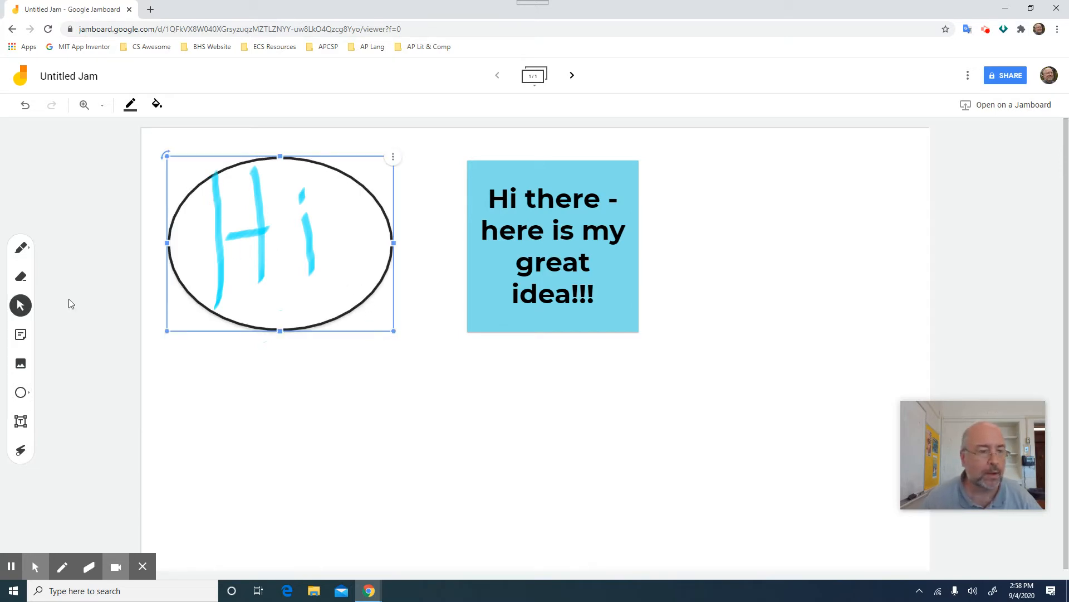
Draw a diamond around the blue sticky note and send it to the back so the note sits on top
left_click(22, 392)
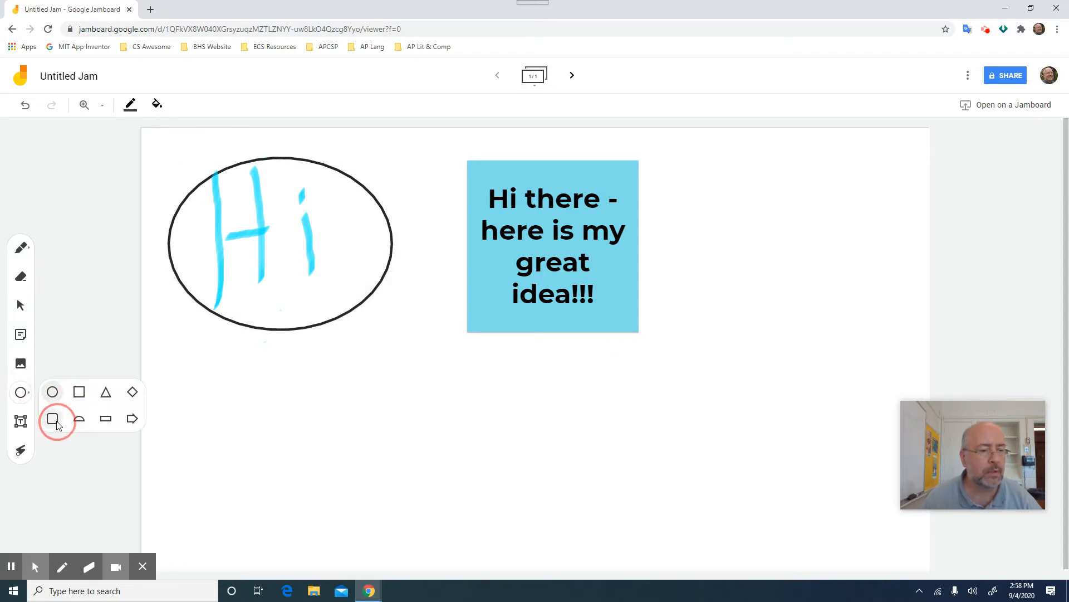
left_click(132, 391)
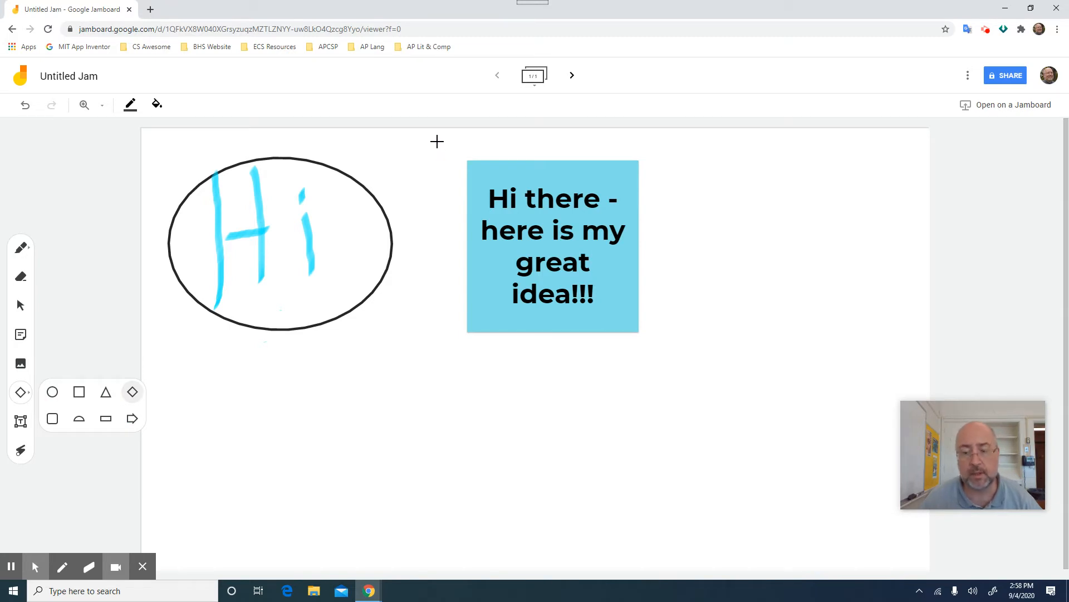
left_click_drag(437, 142, 671, 357)
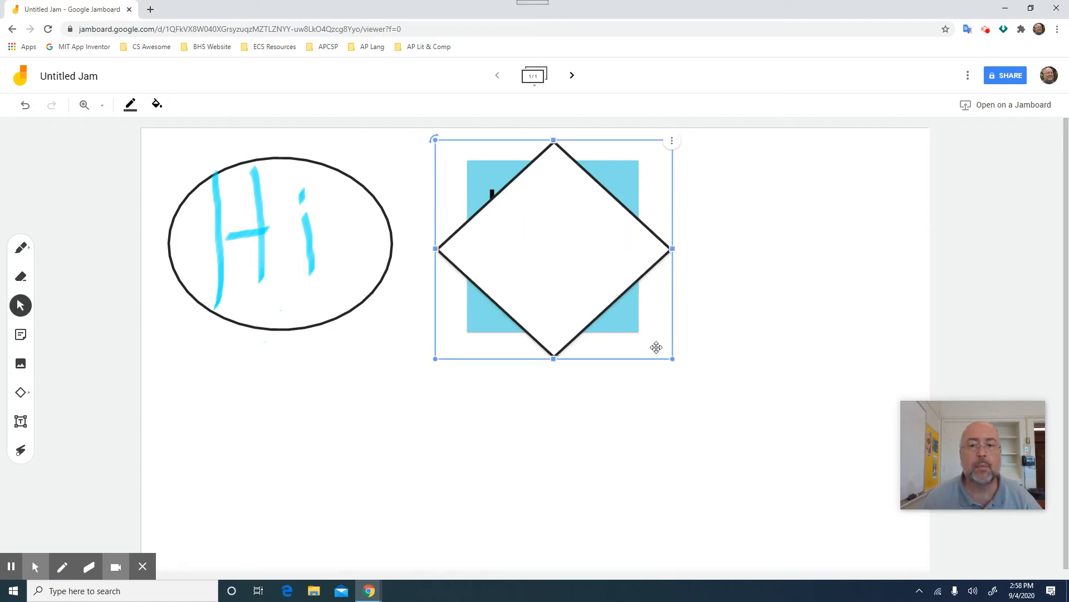
left_click(673, 140)
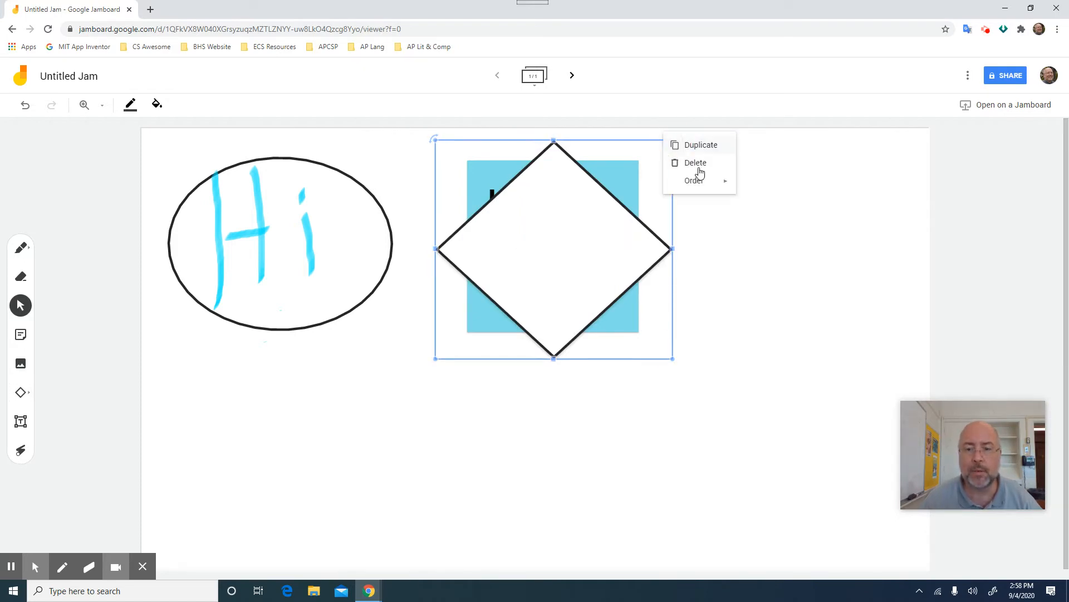
mouse_move(710, 192)
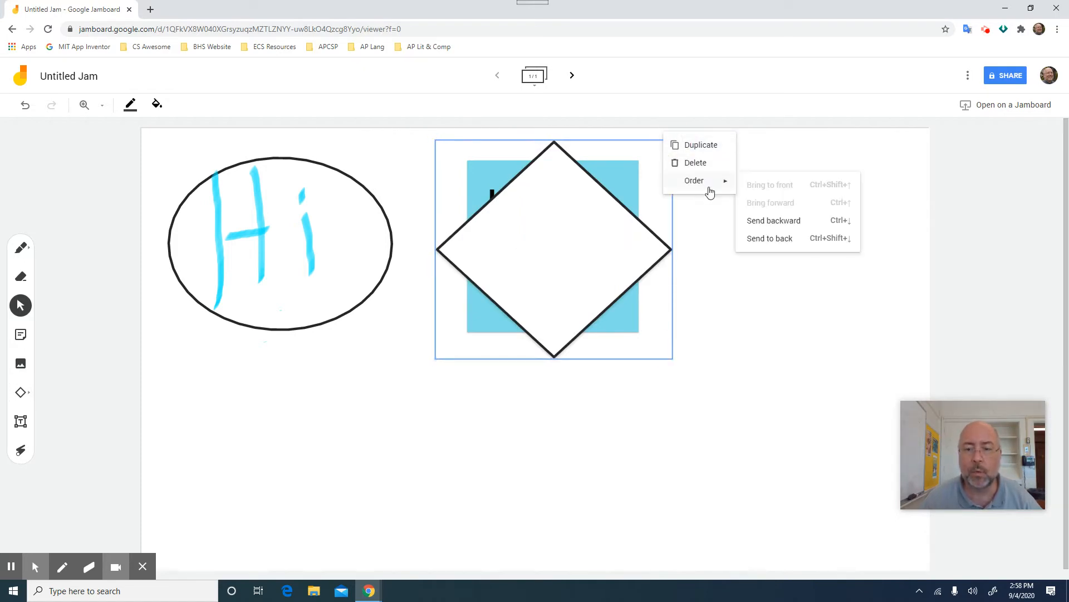
left_click(785, 239)
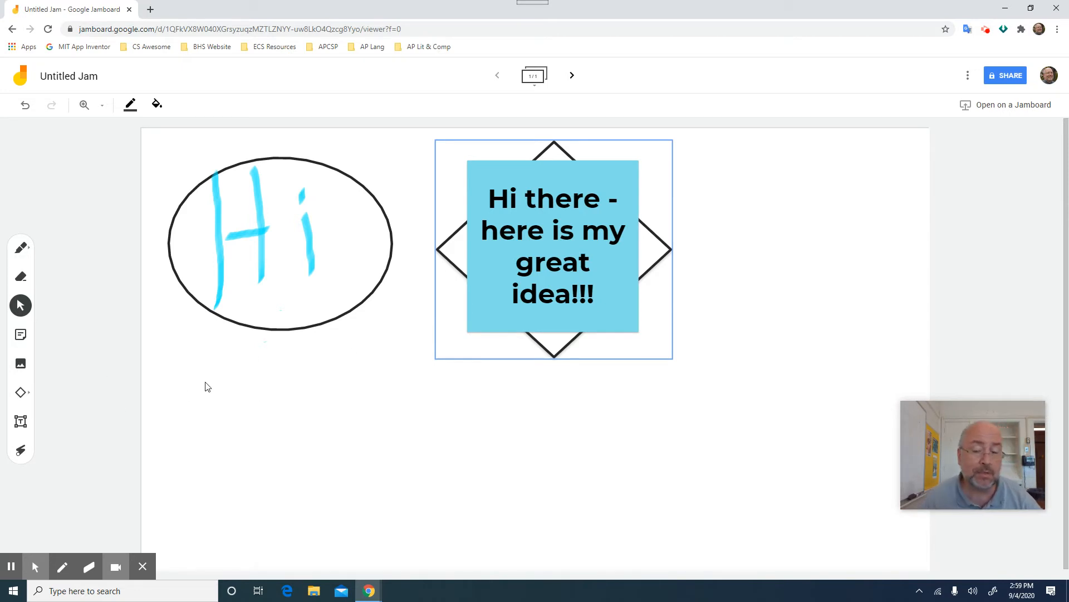
Add a text box reading "Here is my first jam!" in the empty area right of the sticky note
left_click(21, 422)
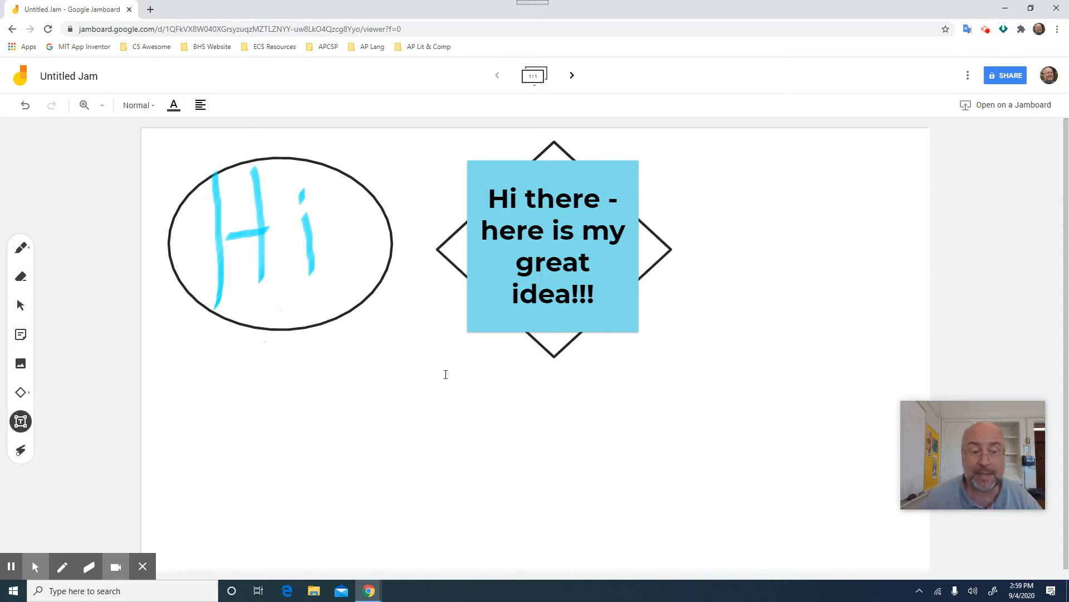
left_click_drag(838, 171, 892, 183)
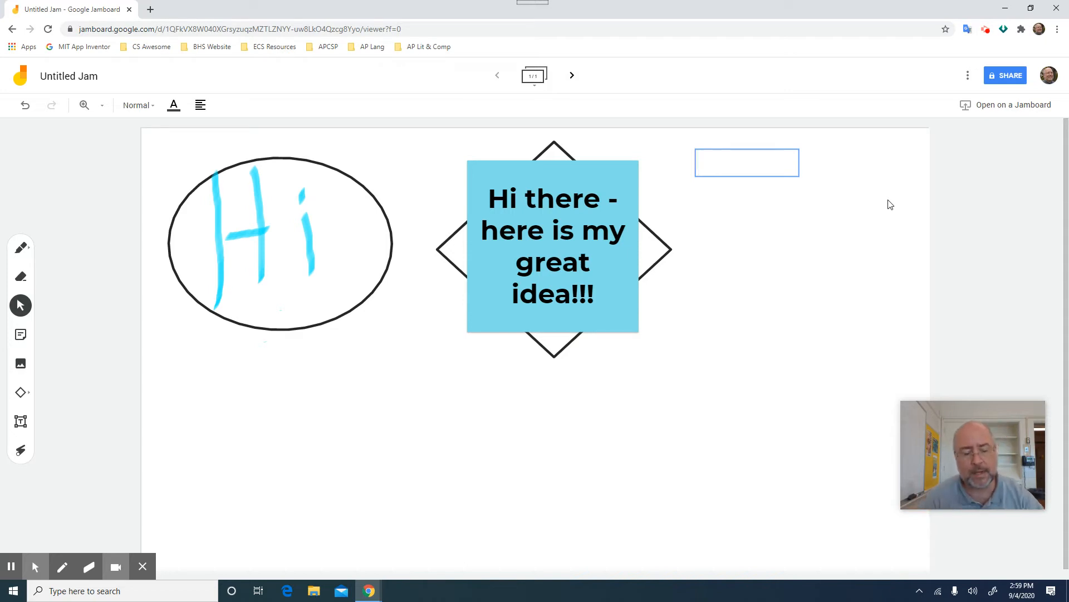
type("Here")
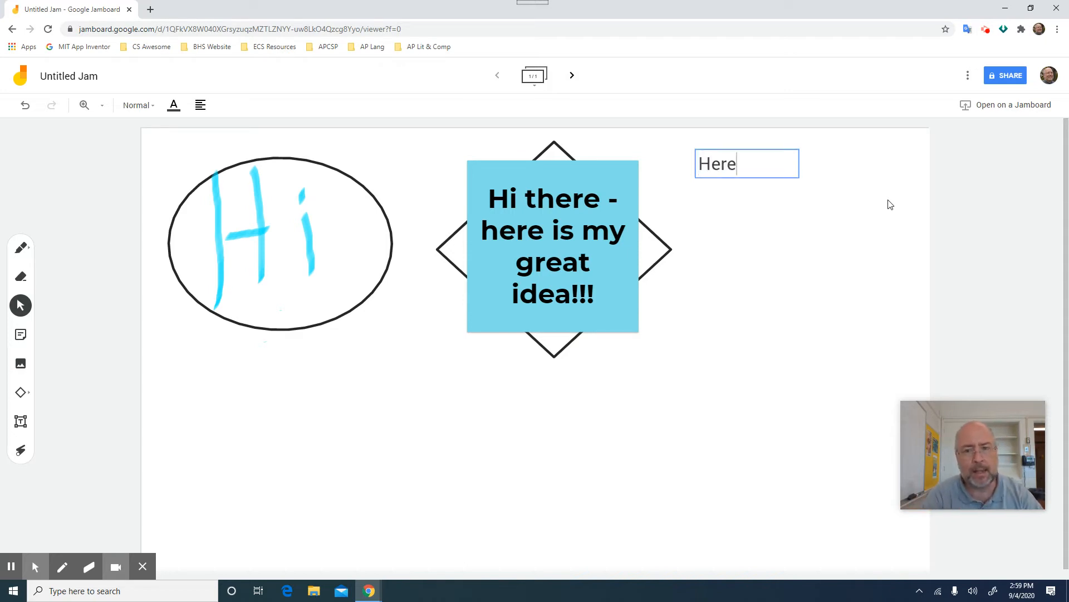
type(" is my first jam!")
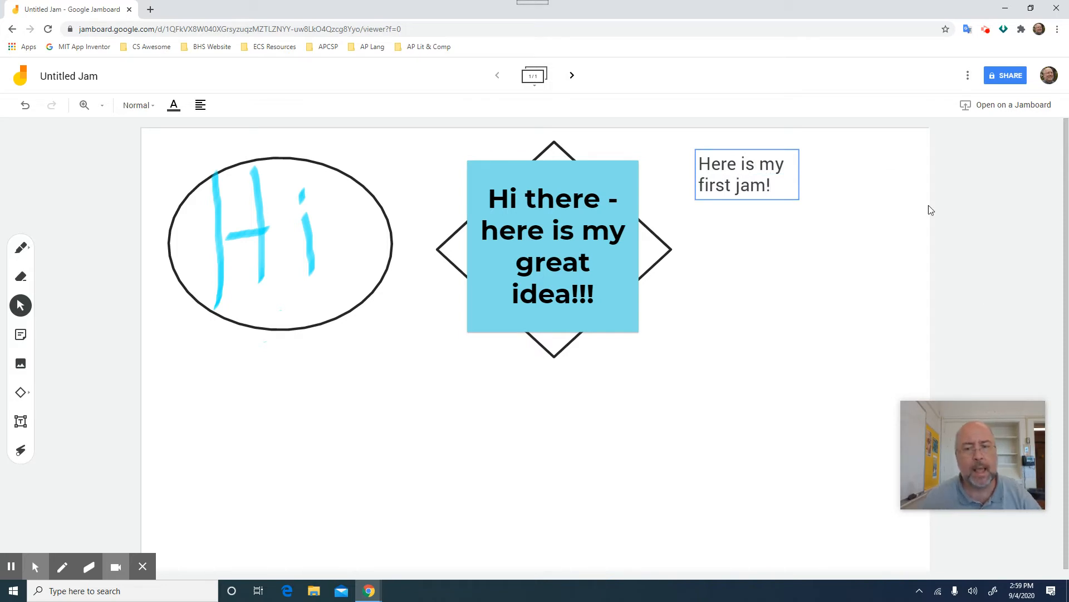
left_click(868, 321)
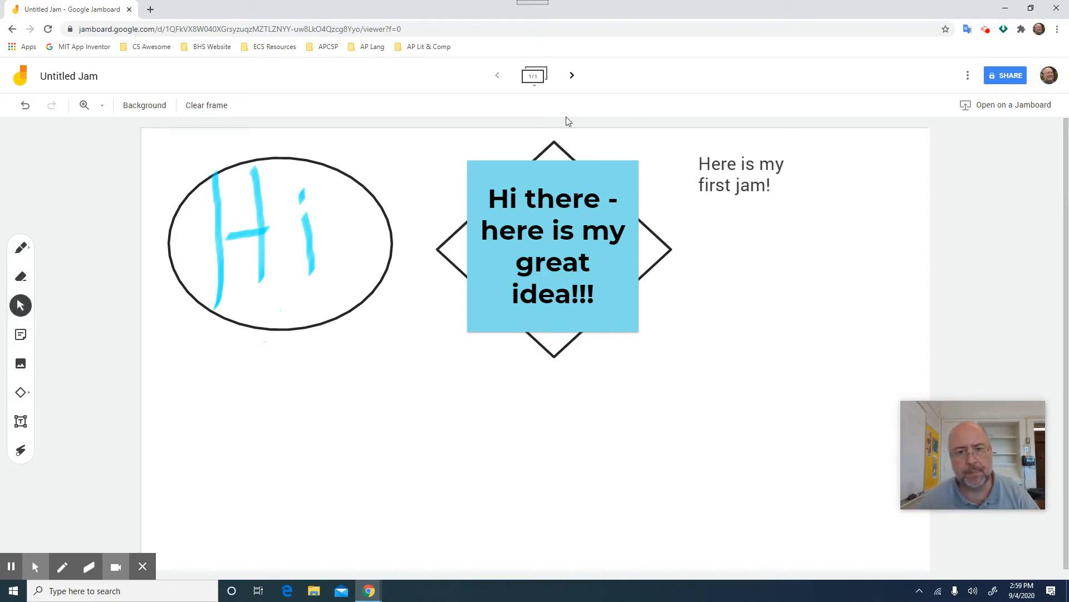
Enlarge the "Here is my first jam!" text, widen its box to fit one line and move it above the handwritten "Hi"
left_click_drag(747, 187, 899, 244)
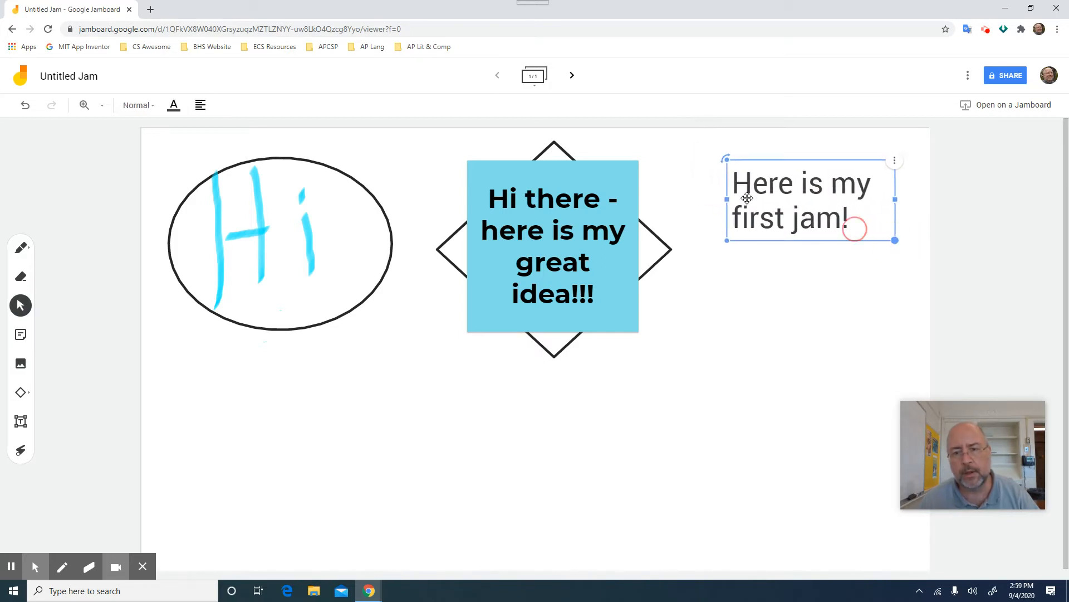
left_click_drag(727, 204, 575, 204)
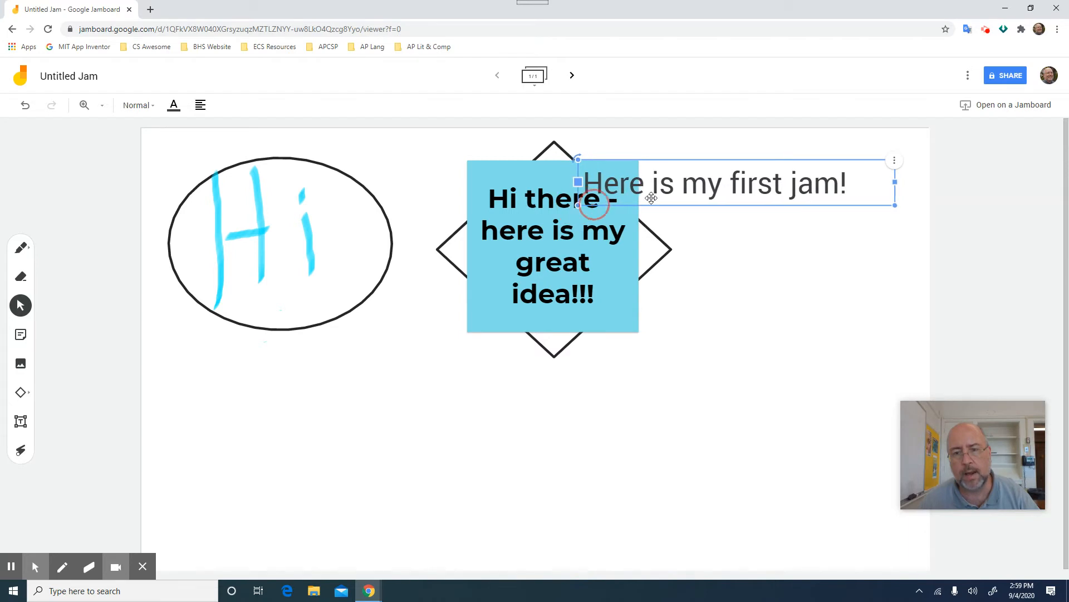
left_click_drag(728, 203, 297, 166)
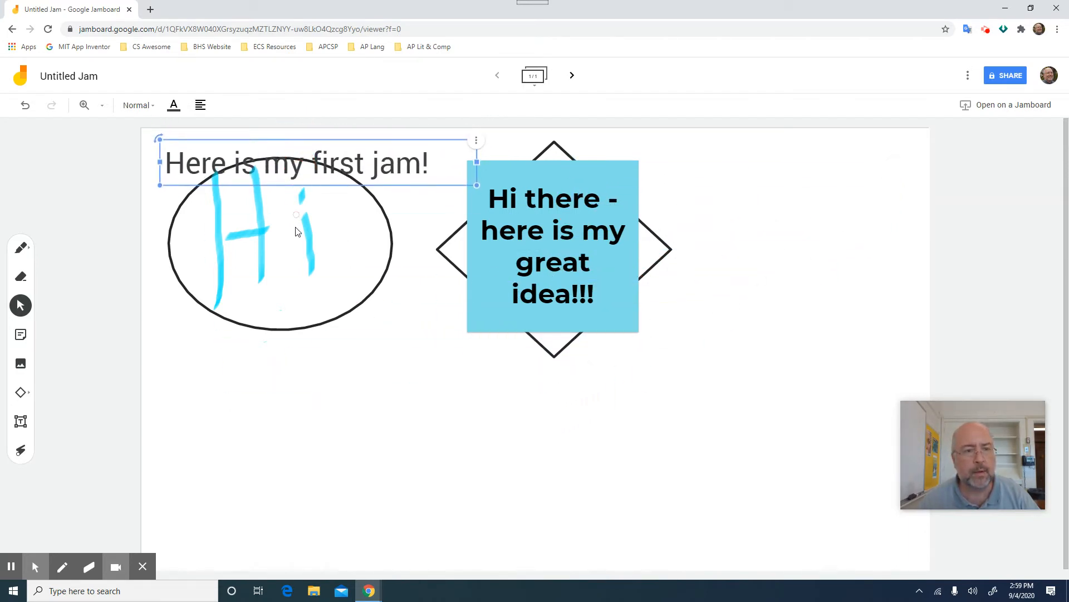
Move the ellipse down below the handwritten "Hi" and nudge the text above it slightly left
left_click_drag(298, 233, 297, 418)
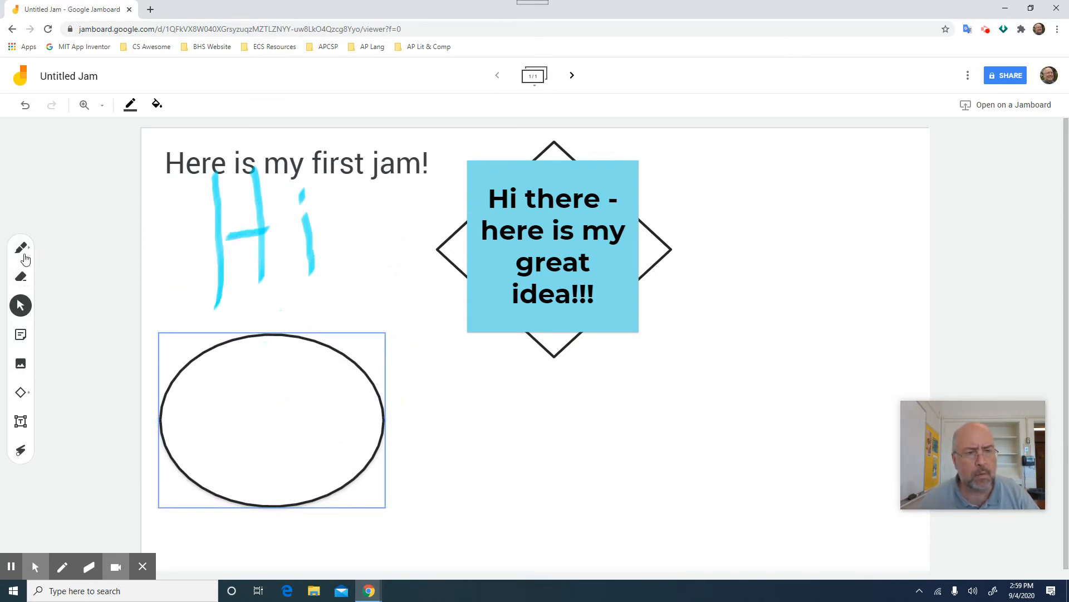
mouse_move(279, 168)
left_mouse_down()
mouse_move(287, 162)
mouse_move(274, 166)
left_mouse_up()
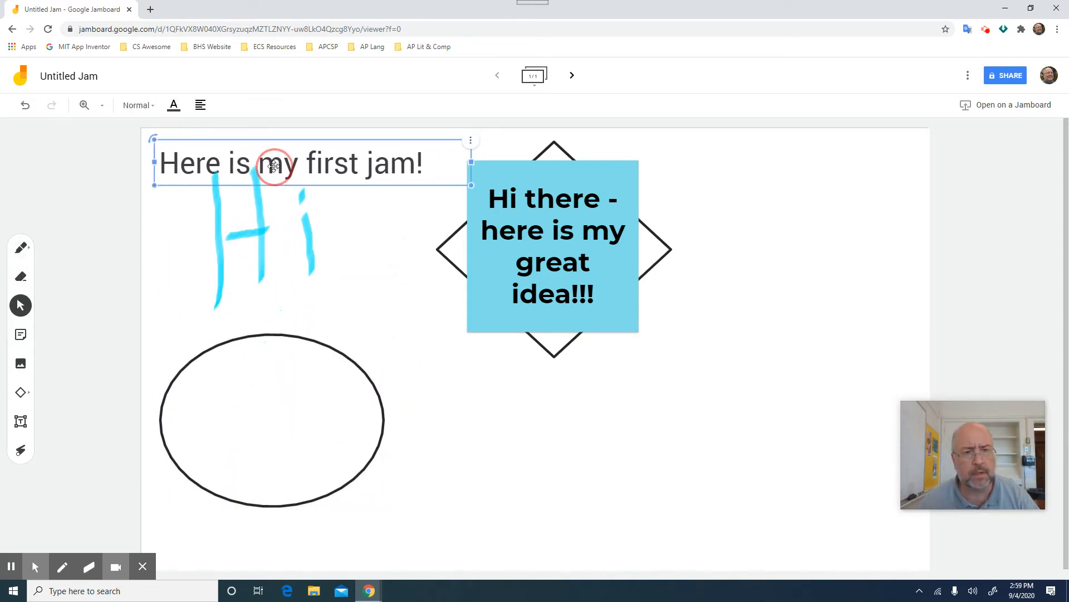
left_click_drag(263, 432, 295, 365)
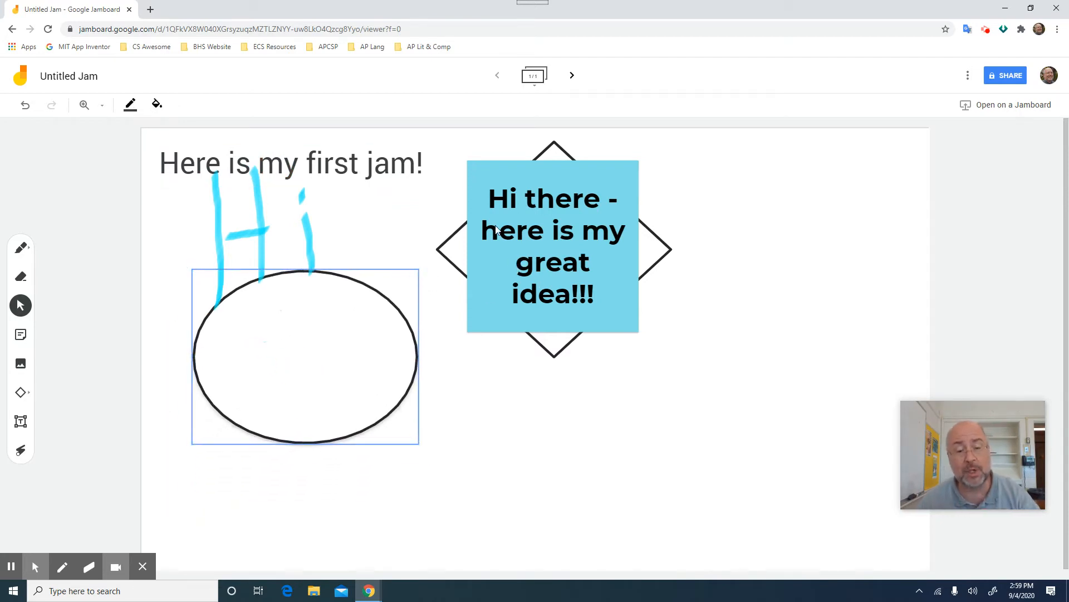
left_click(80, 399)
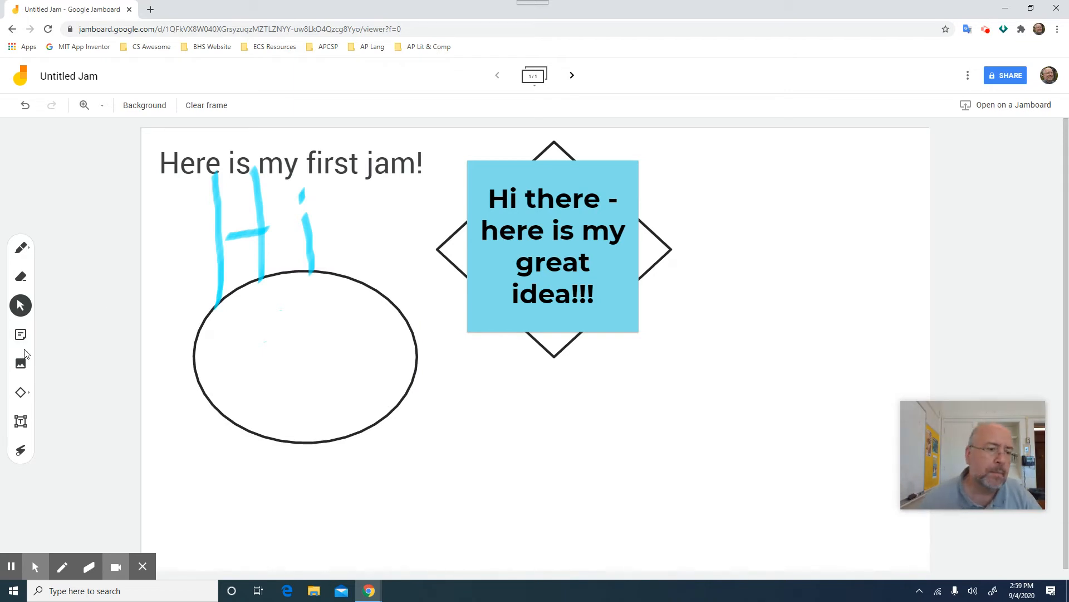
Start inserting an image and search Google Images for "cute puppy"
left_click(21, 365)
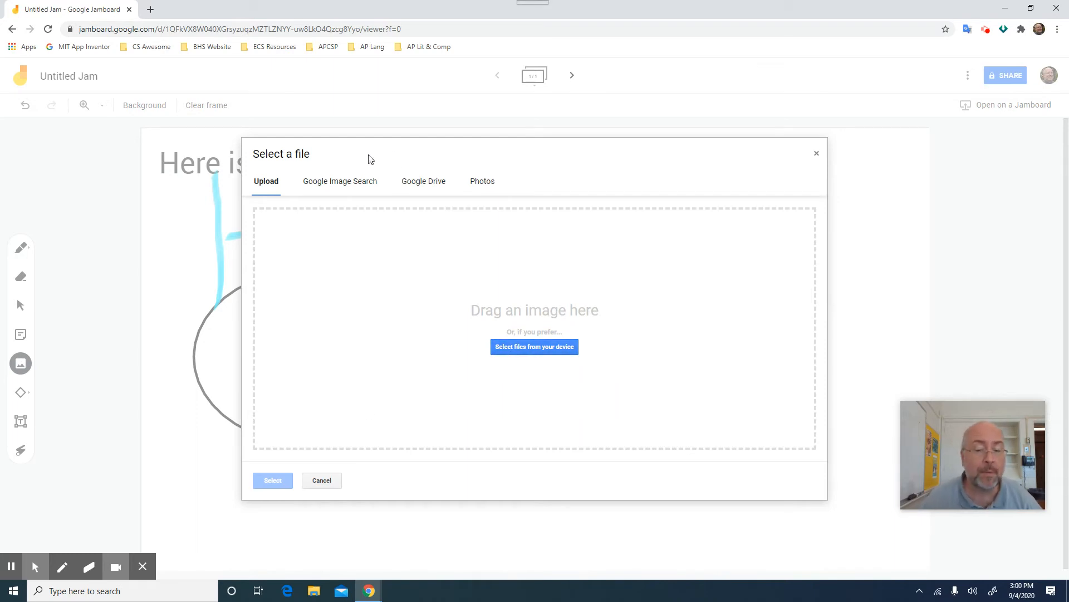
left_click(348, 186)
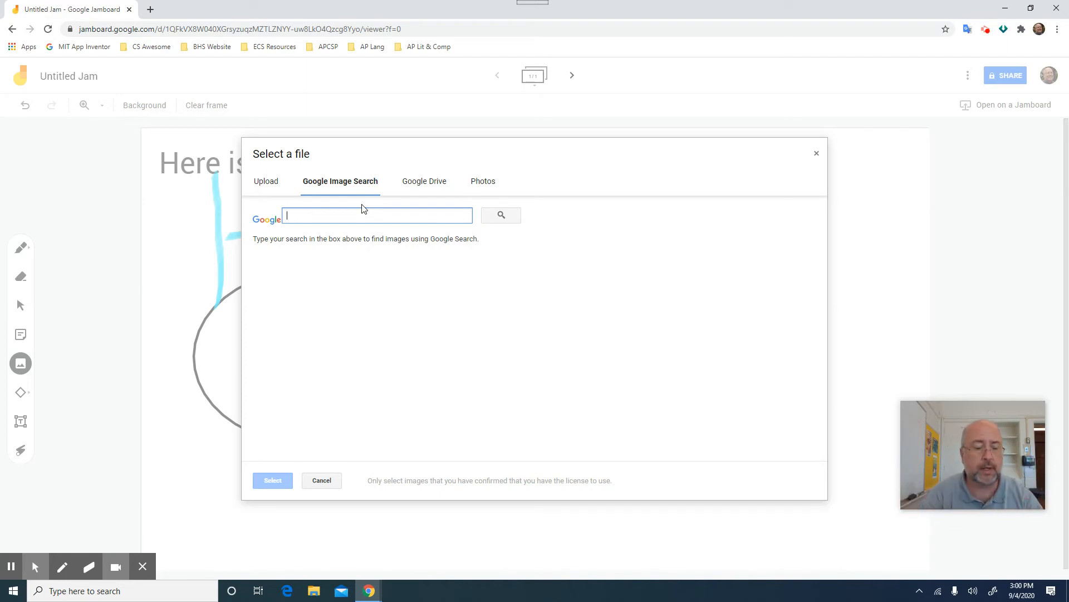
type("cute puppy")
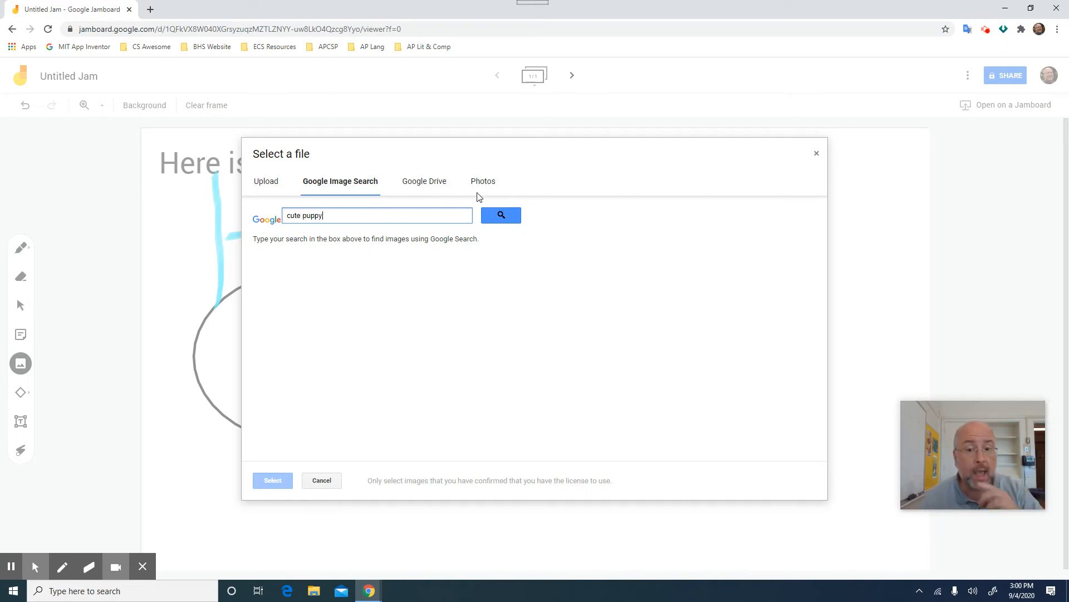
left_click(501, 215)
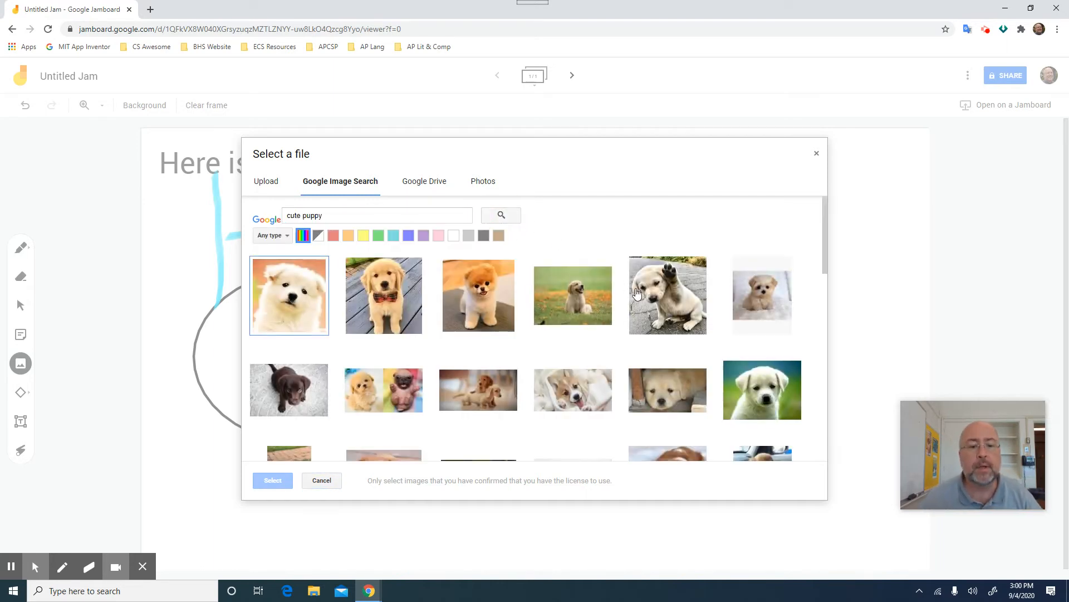
Insert the picture of the brown and white puppy lying down and move it to the empty area right of the diamond
scroll(636, 294, "down", 2)
scroll(637, 293, "up", 1)
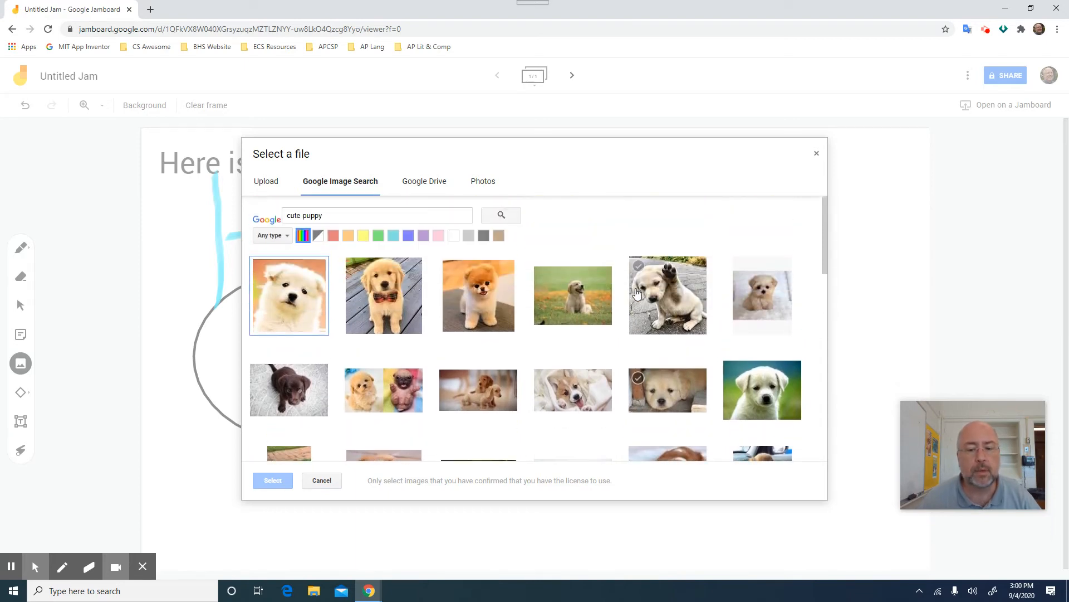
scroll(634, 293, "down", 1)
scroll(681, 400, "down", 1)
left_click(678, 421)
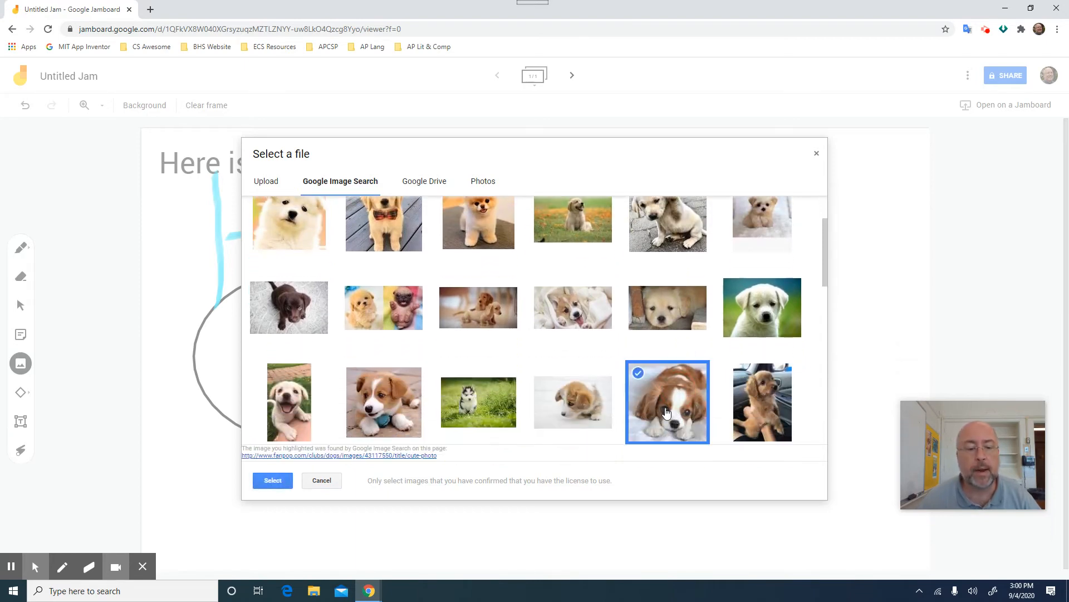
left_click(275, 481)
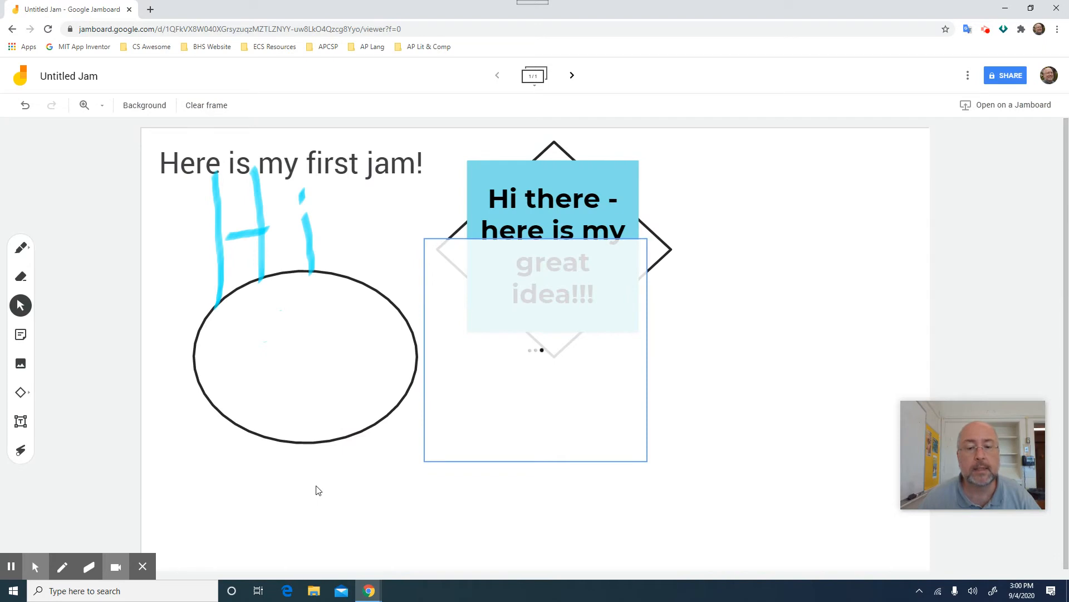
left_click_drag(560, 389, 801, 387)
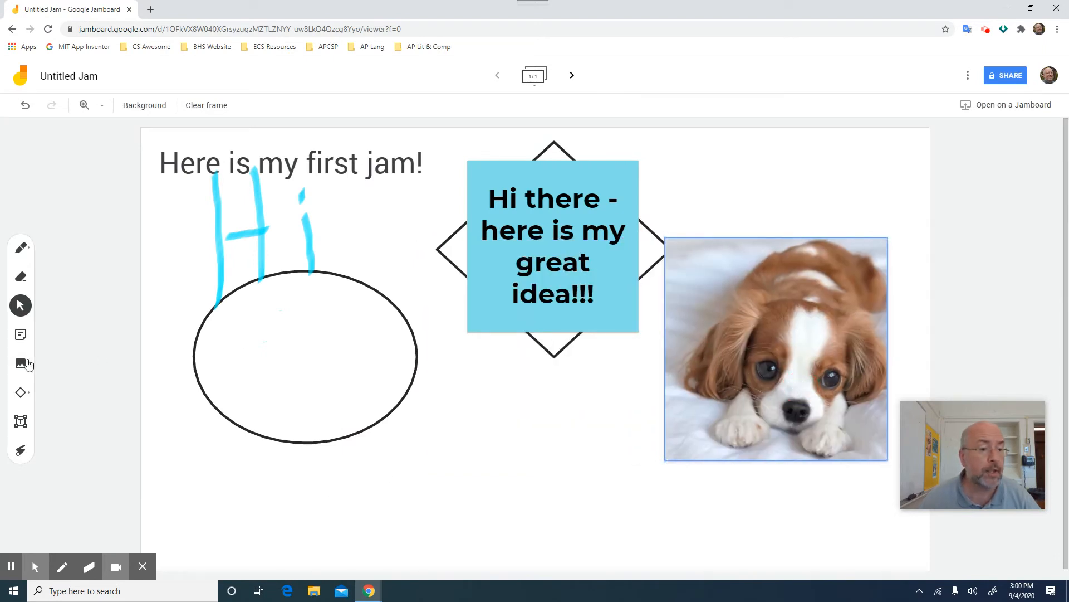
Move the ellipse behind the puppy picture and enlarge it so that it frames the picture
left_click(374, 399)
left_click_drag(374, 399, 776, 405)
left_click_drag(656, 423, 796, 356)
right_click(388, 425)
left_click(374, 419)
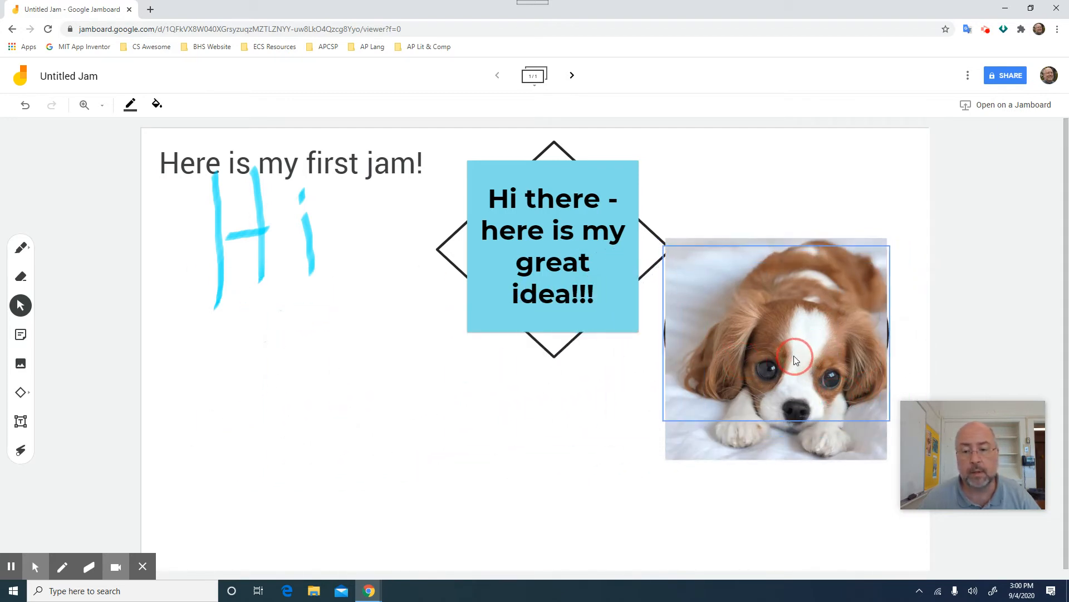
left_click_drag(666, 425, 653, 466)
left_click(780, 513)
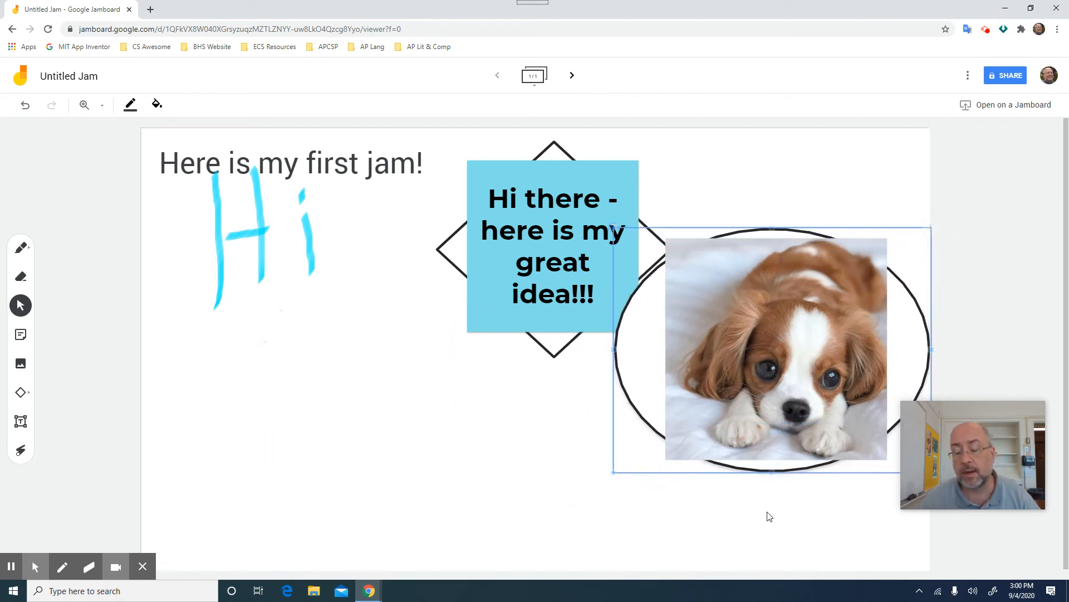
Rename the jam as "My first Jam!"
left_click(22, 248)
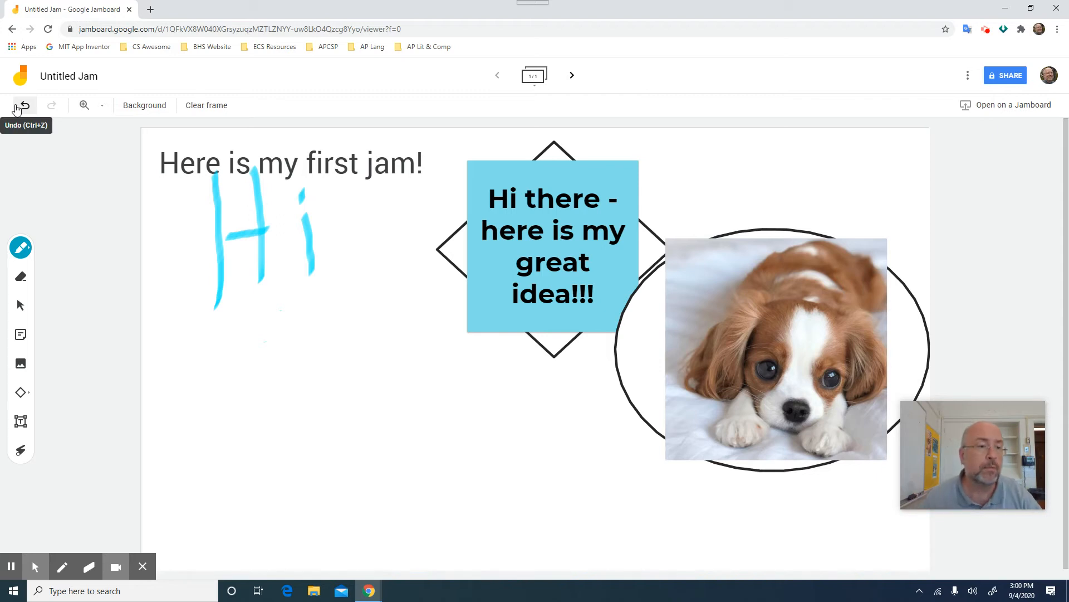
left_click(970, 77)
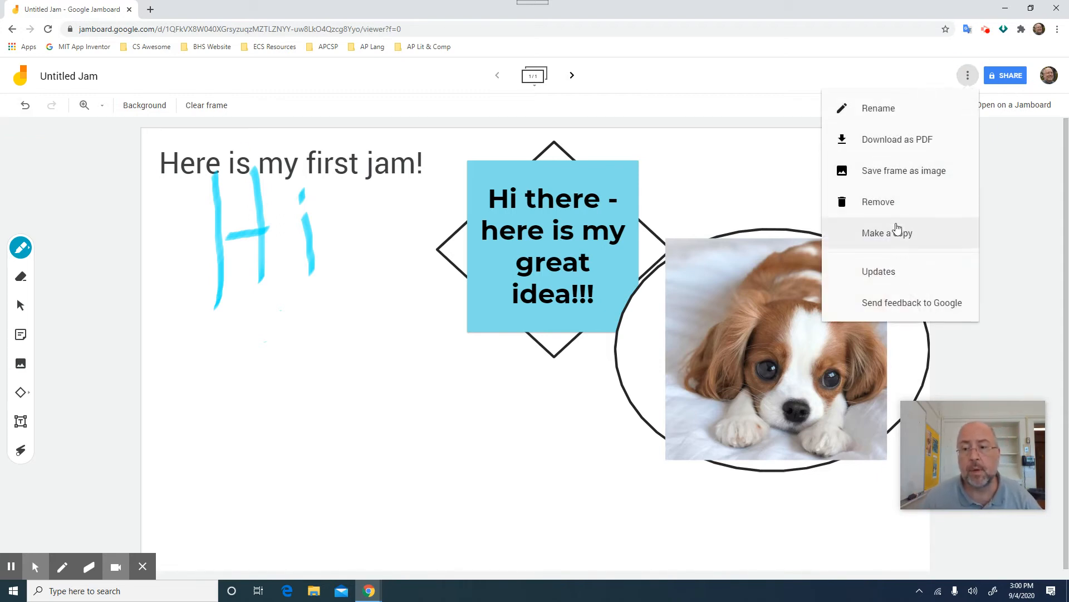
left_click(865, 110)
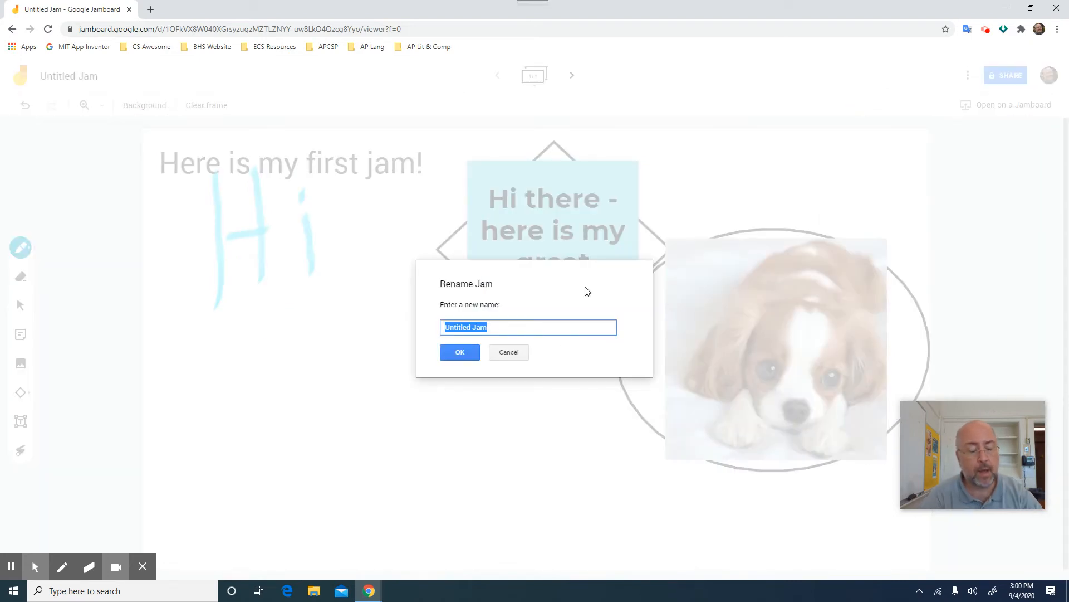
type("My first Jam!")
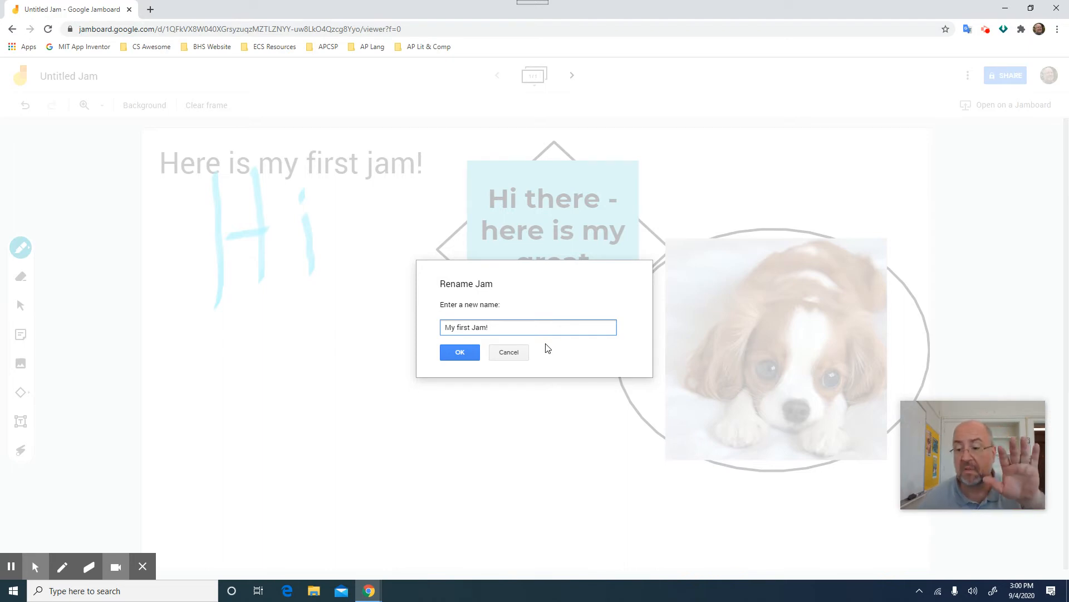
left_click(464, 352)
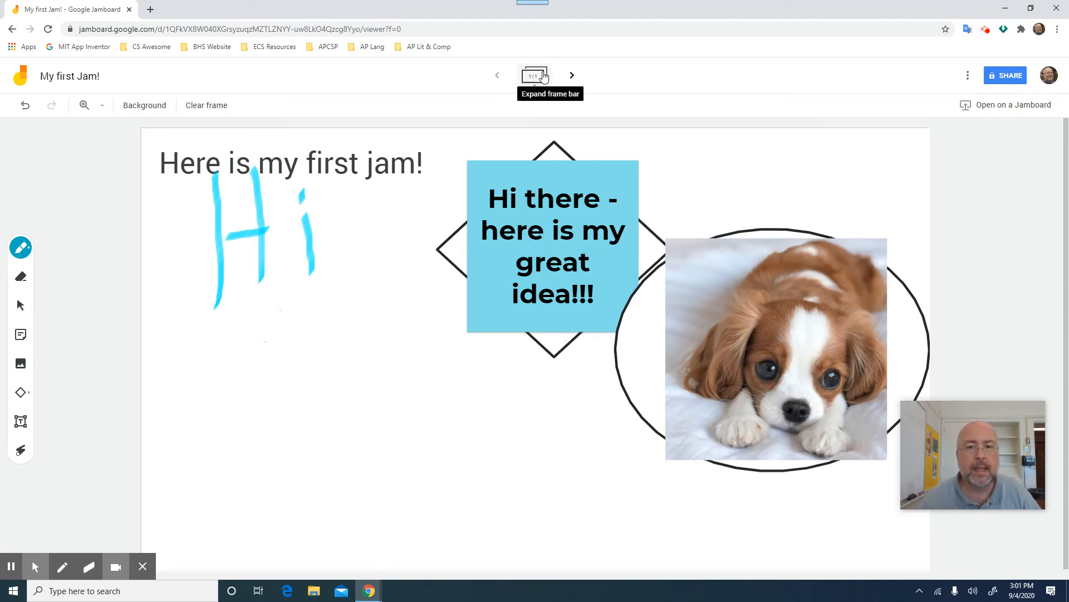
Add a blank frame after the first frame and open it for editing
left_click(543, 76)
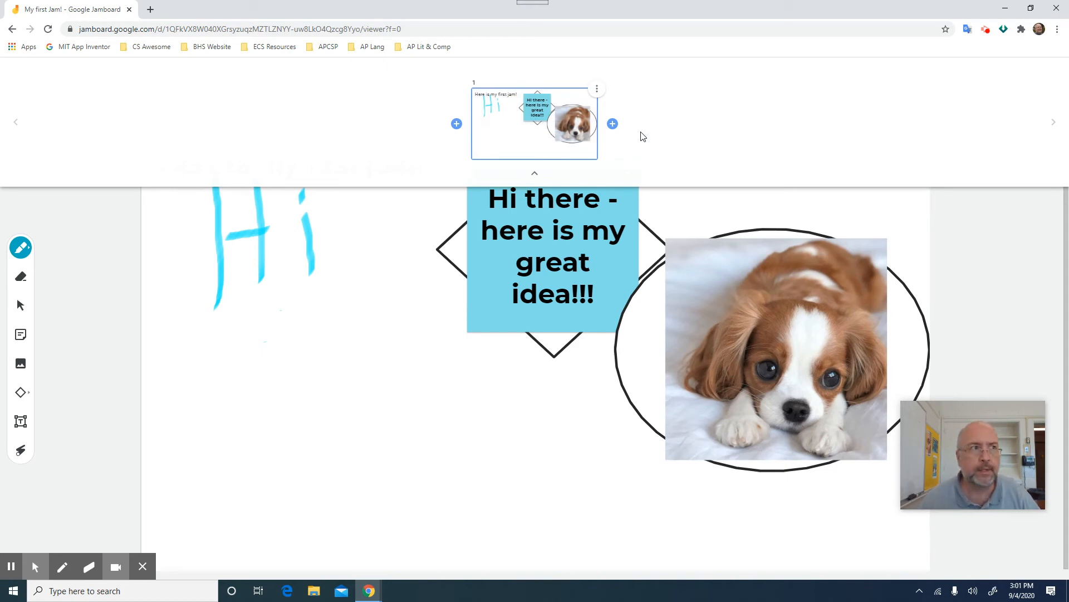
left_click(612, 124)
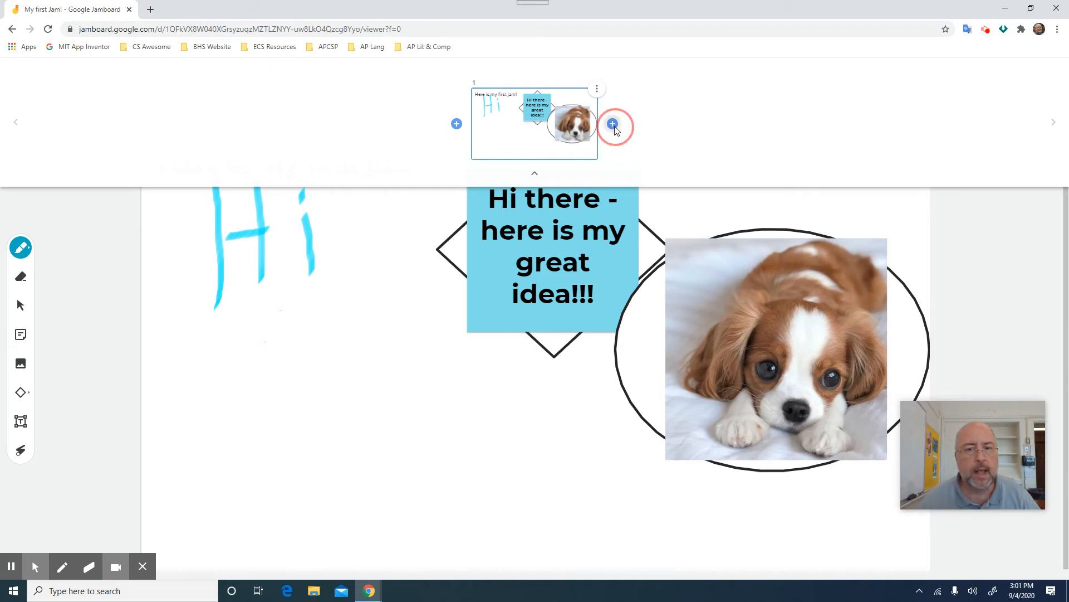
left_click(616, 130)
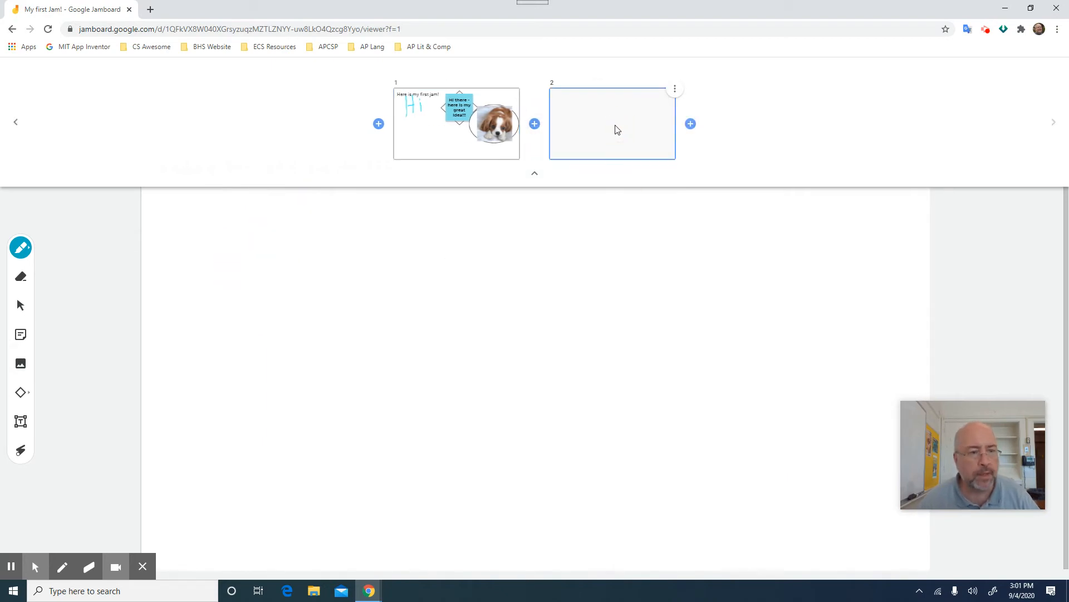
left_click_drag(616, 262, 620, 257)
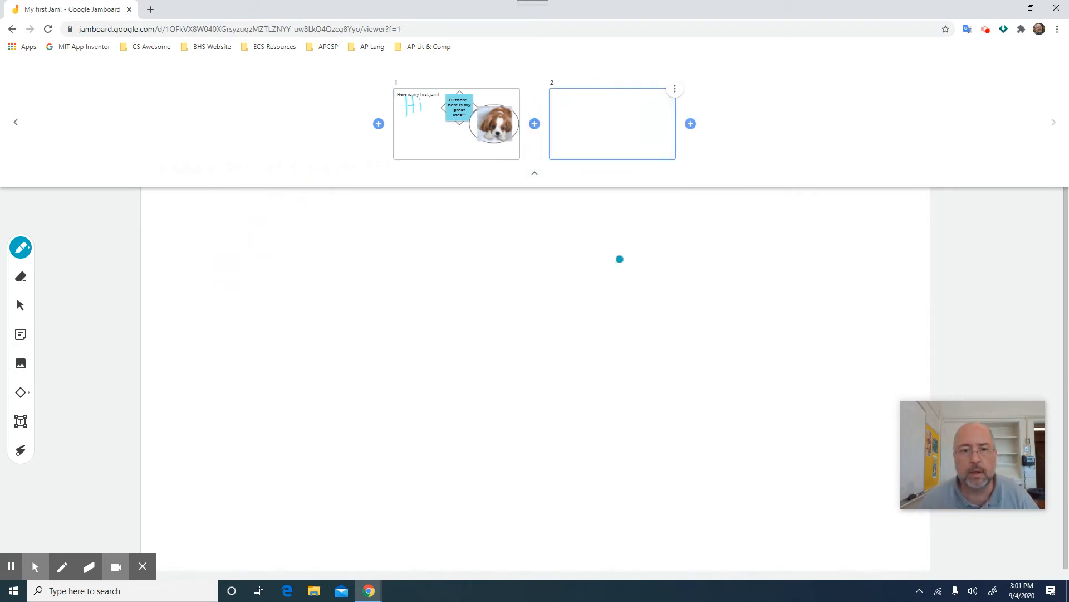
left_click(65, 252)
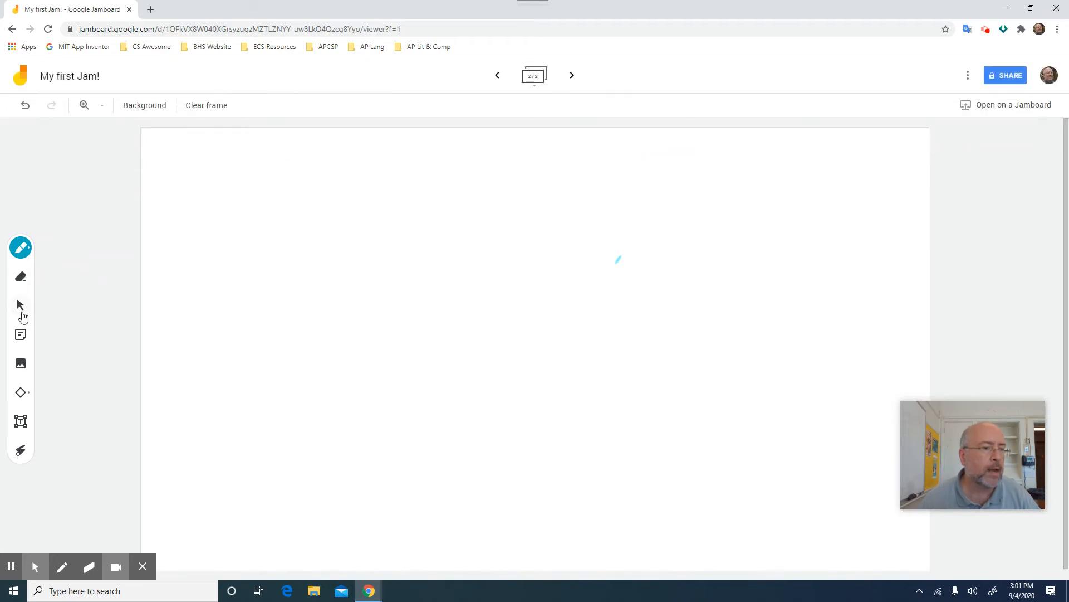
Place a text box reading "Cute Kittens" near the upper-left corner of the blank second frame
left_click(21, 421)
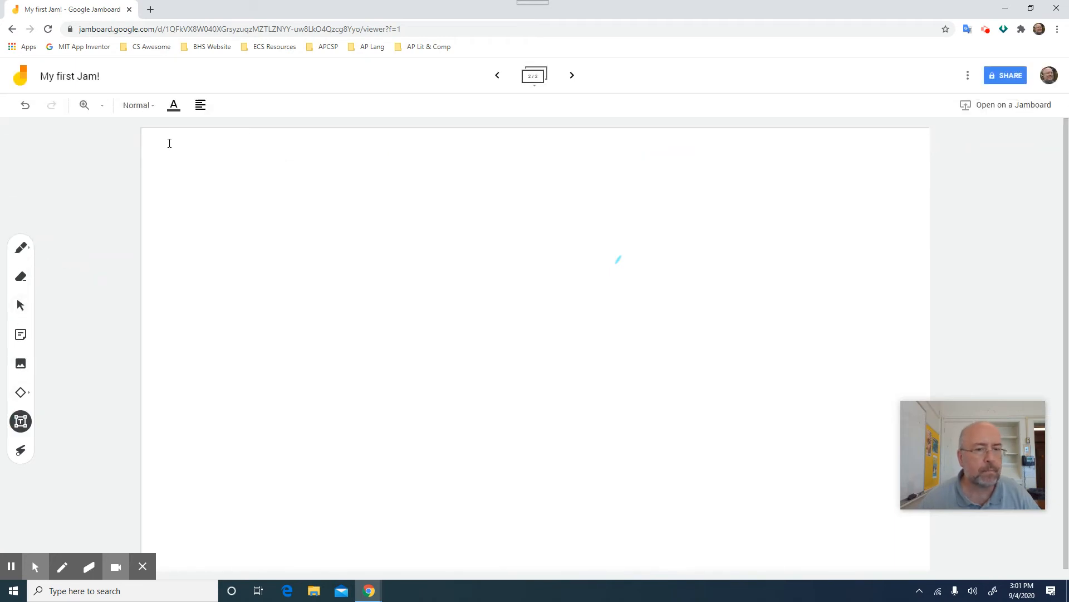
left_click(379, 208)
type("C")
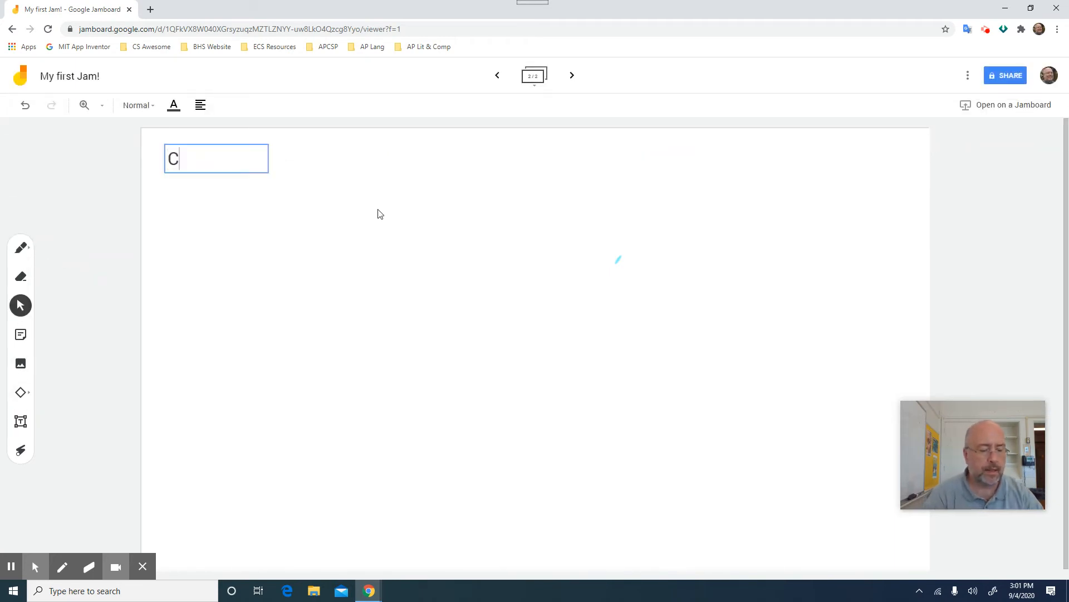
type("ute Kittens")
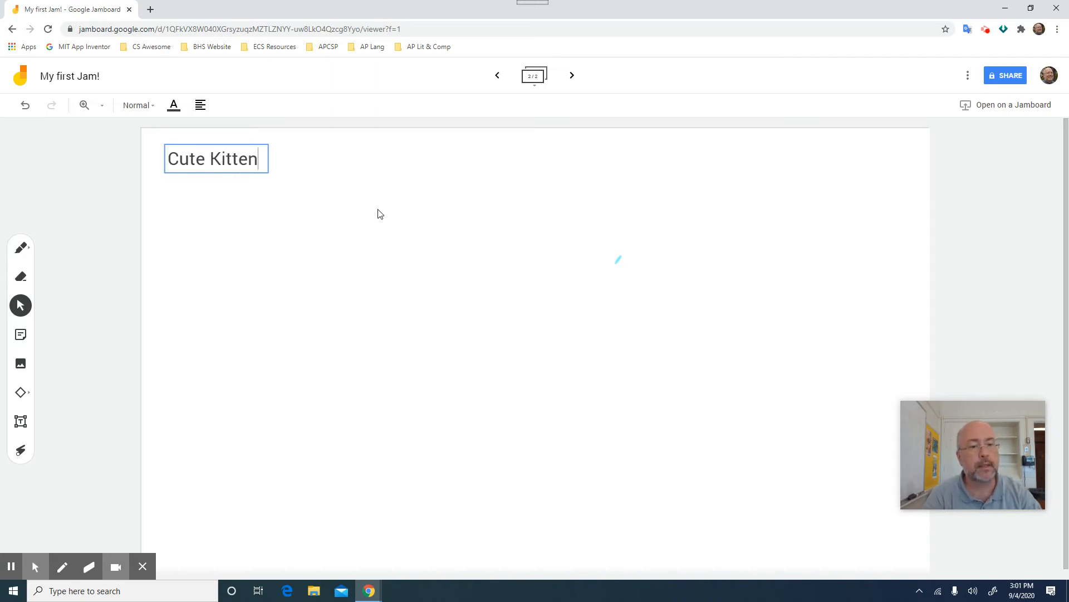
Insert a frame before the first one and place a "Cute Puppies" text box near its upper-left corner
left_click(539, 83)
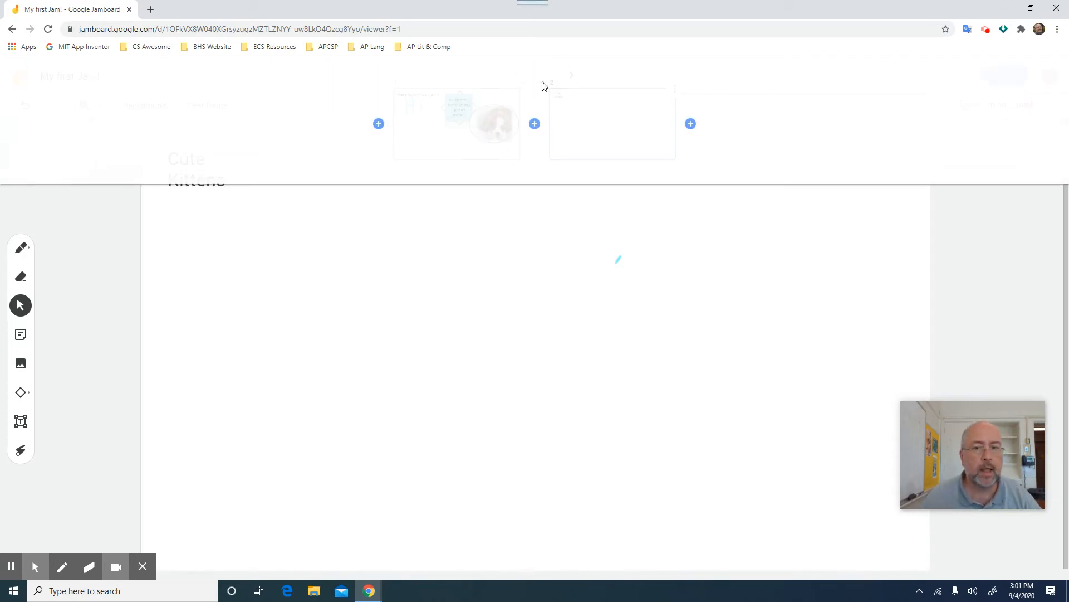
left_click(381, 125)
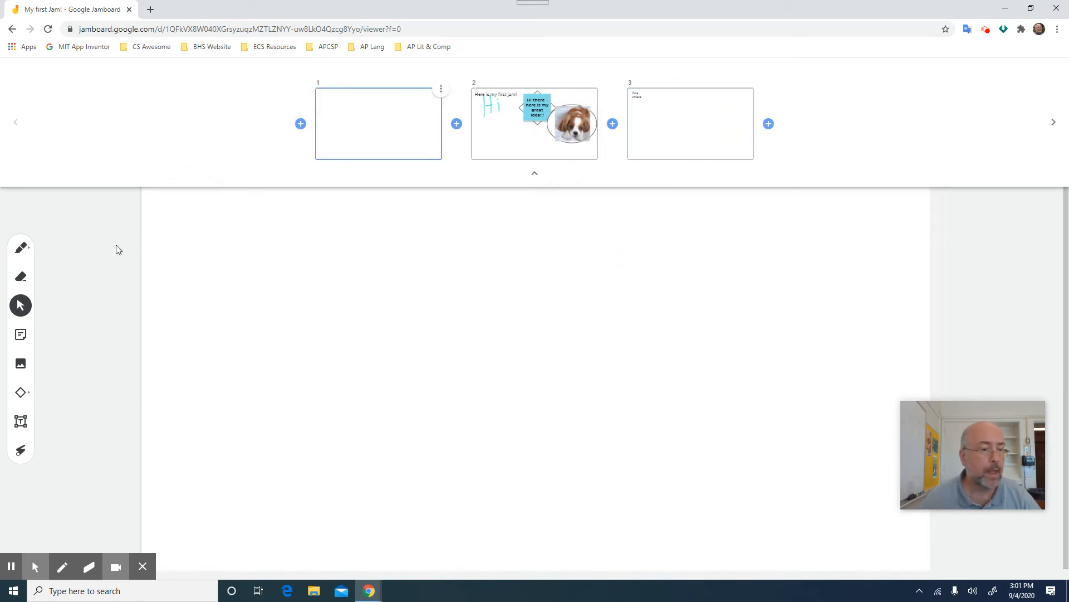
left_click(22, 427)
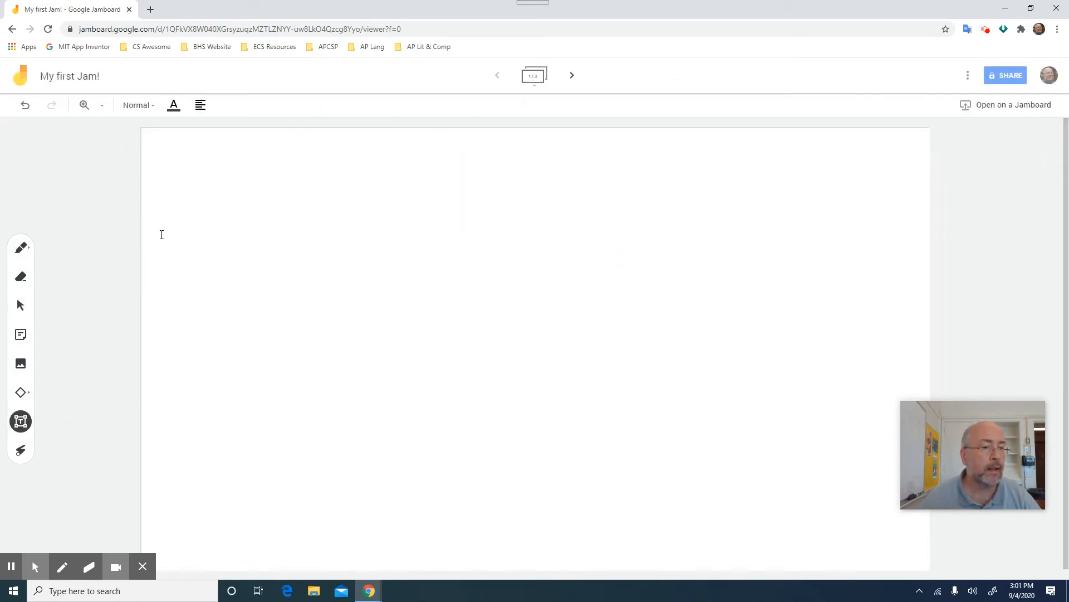
left_click(311, 218)
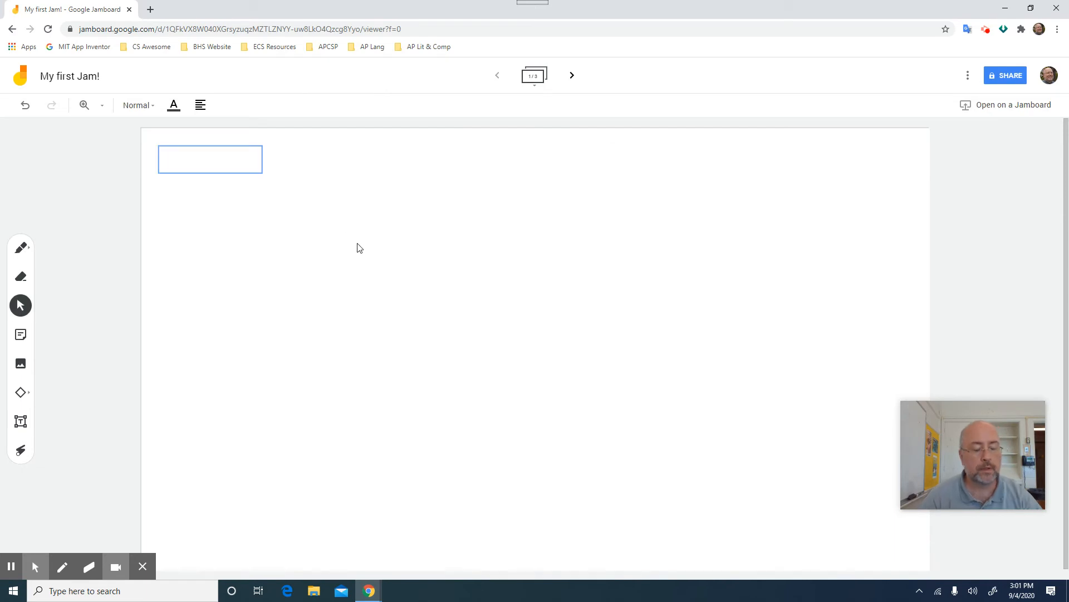
type("Cute Puppies")
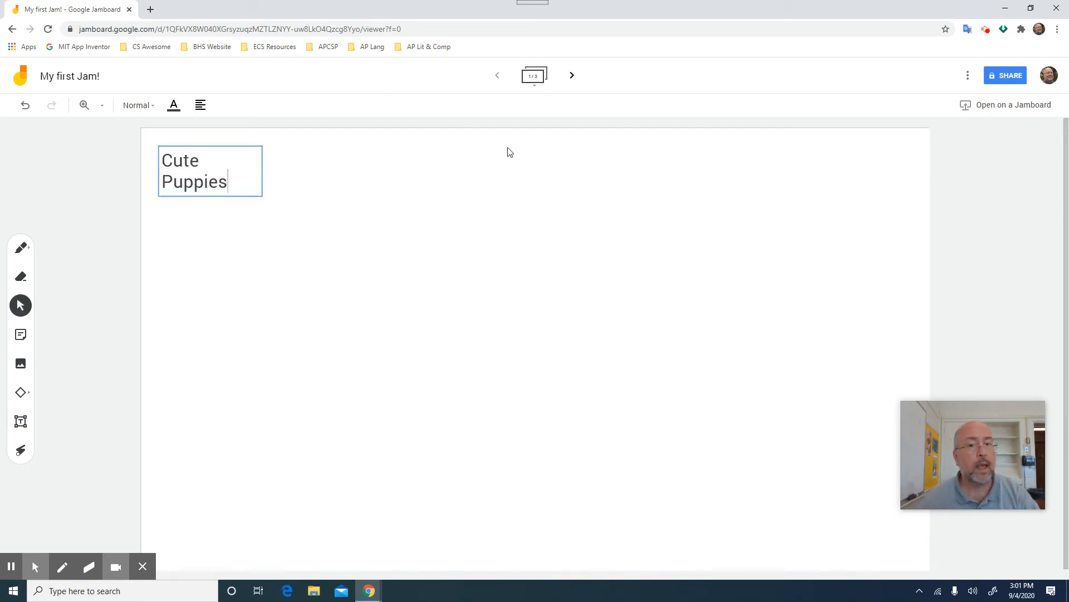
Add a blank frame at the end of the jam, after the "Cute Kittens" frame, and open it
left_click(533, 76)
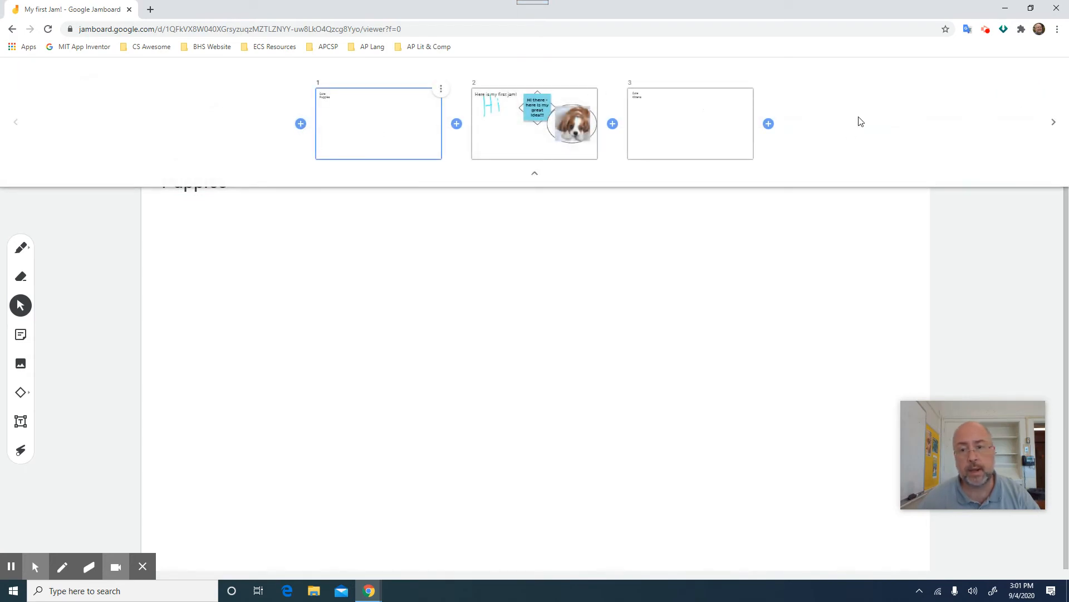
left_click(774, 130)
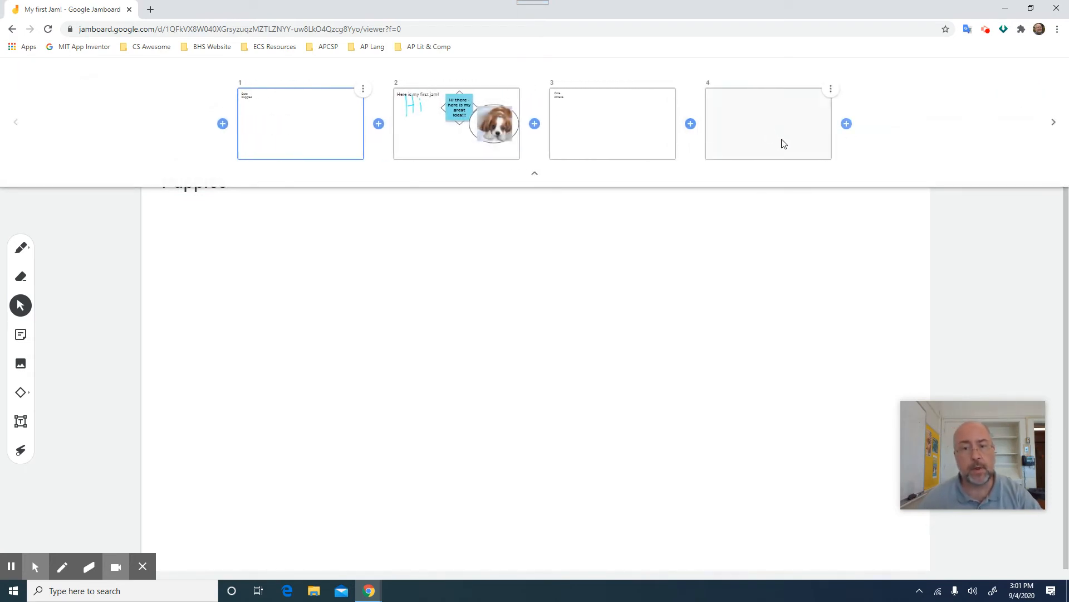
left_click(780, 131)
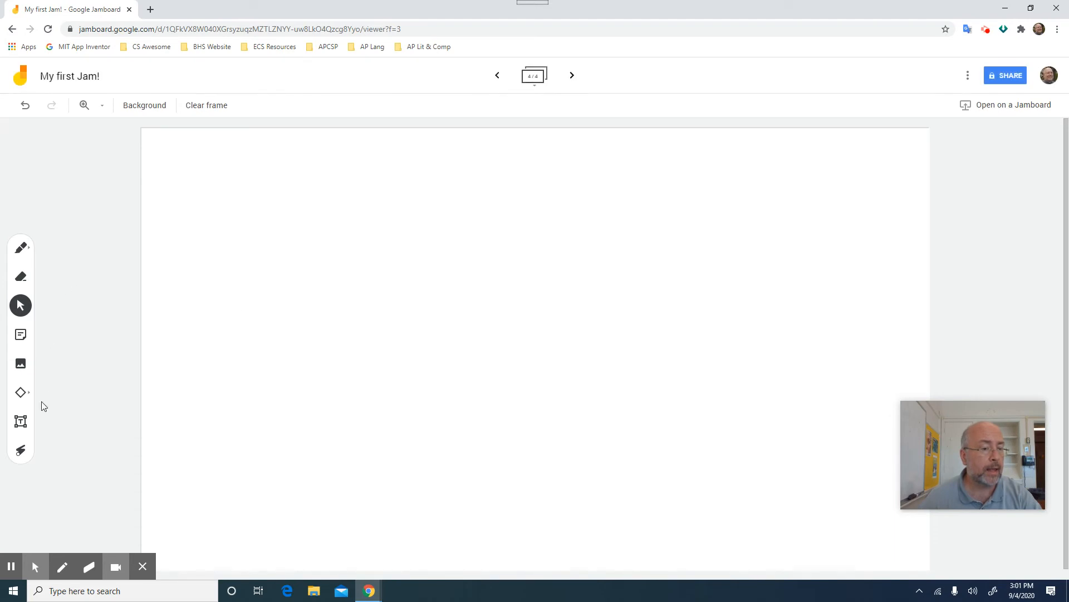
Place a text box reading "Cute Guinea Pigs" near the upper-left corner of the blank fourth frame
left_click(21, 421)
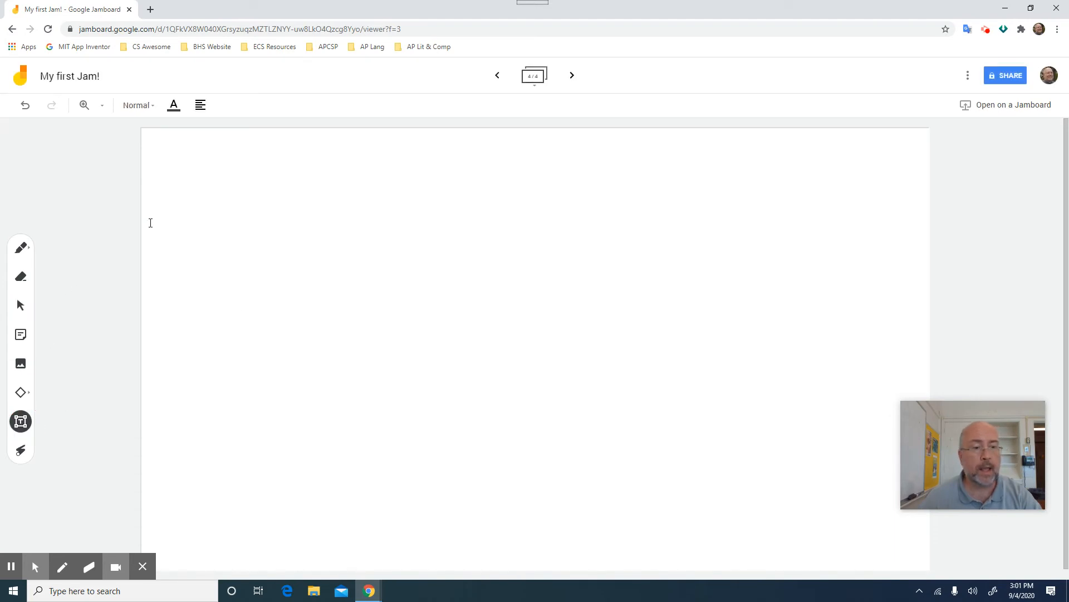
left_click(363, 206)
type("Ciu")
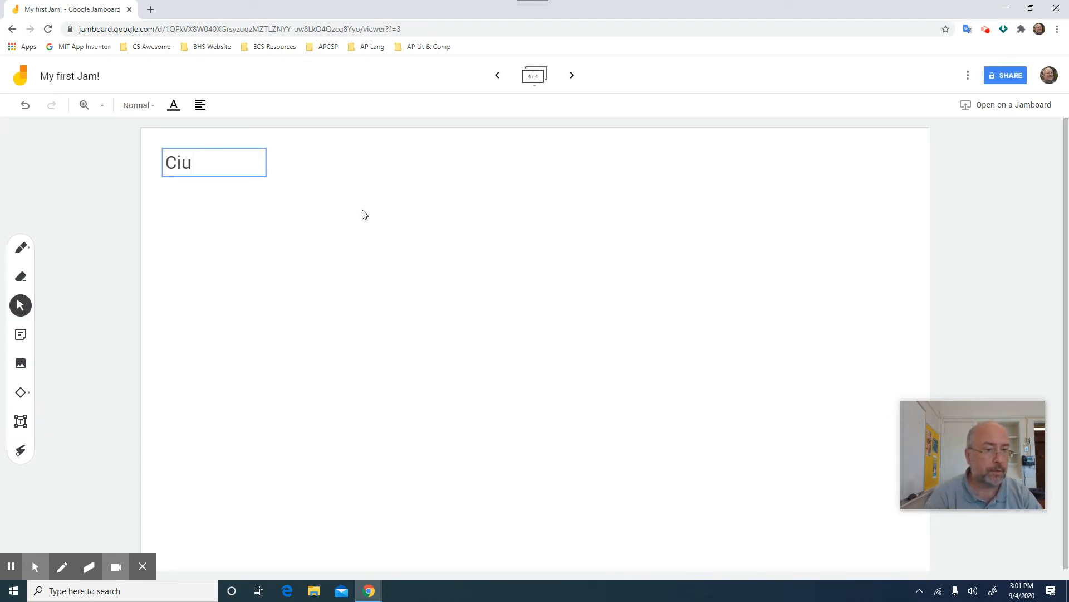
key("BackSpace")
key("BackSpace")
type("ute g")
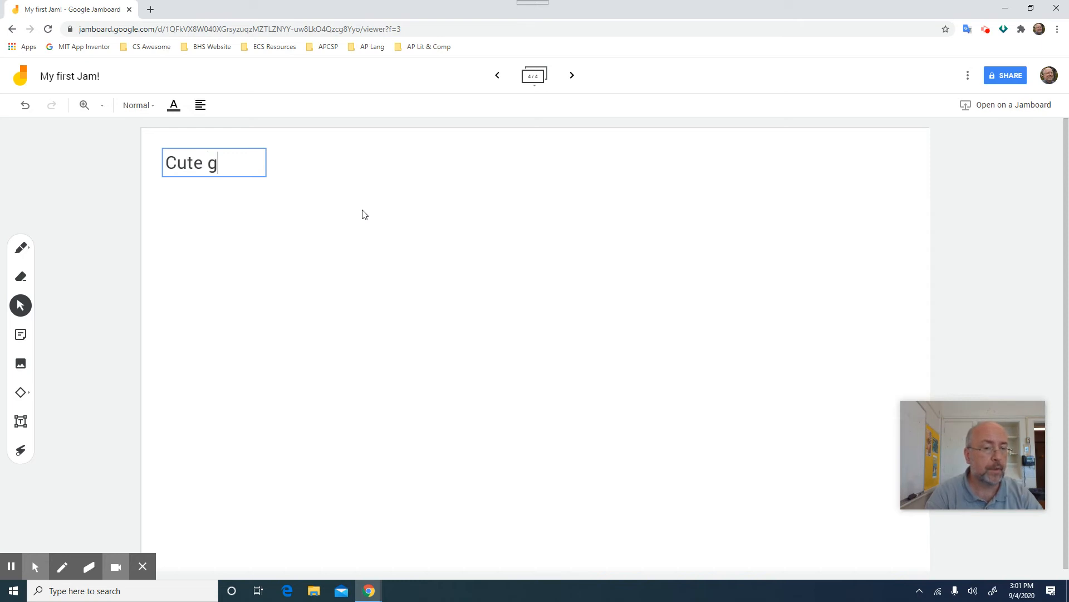
key("BackSpace")
type("Guinea Pigs")
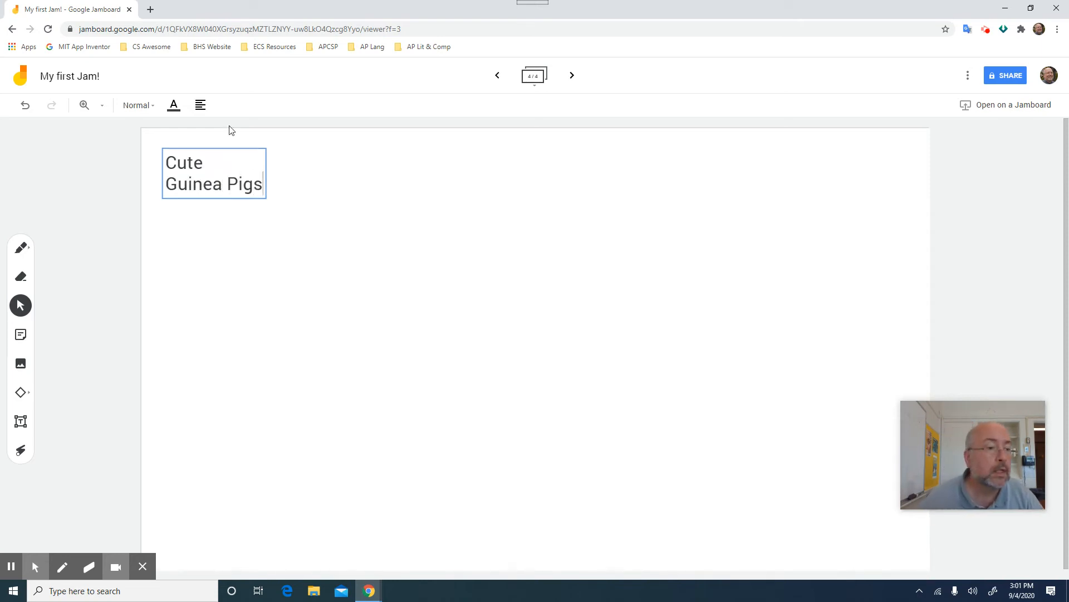
left_click(84, 219)
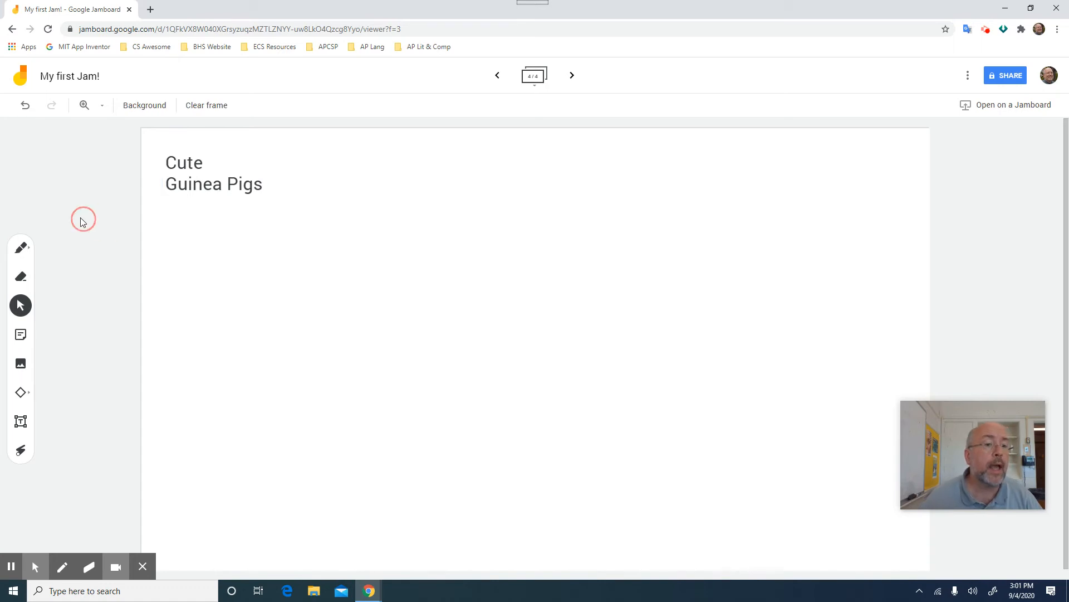
Move the frame with the puppy picture to the first position in the frame order and return to editing it
left_click(535, 77)
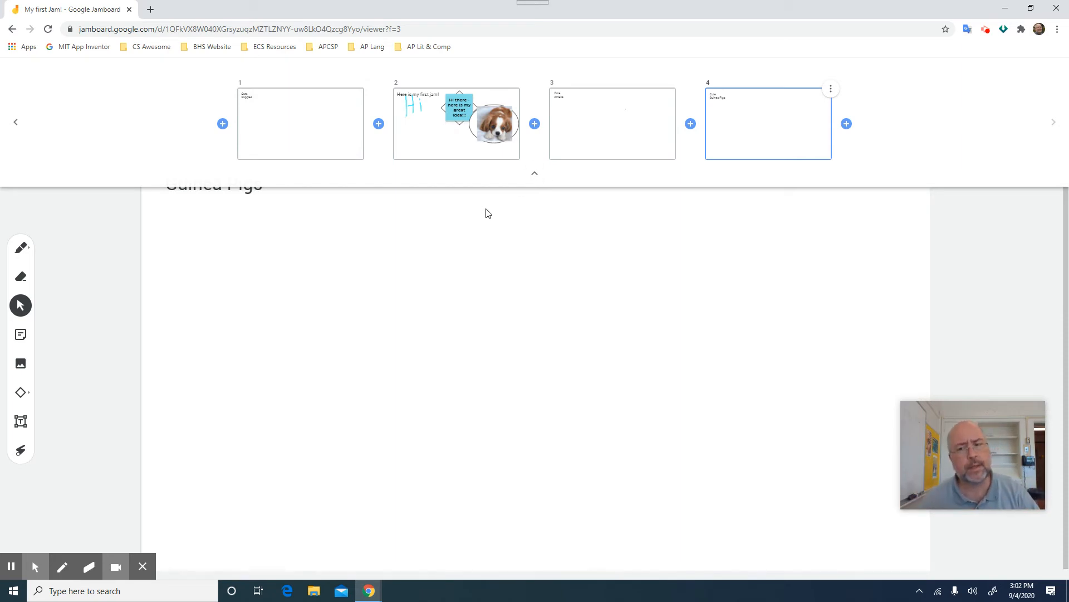
left_click(476, 158)
left_click_drag(476, 157, 240, 167)
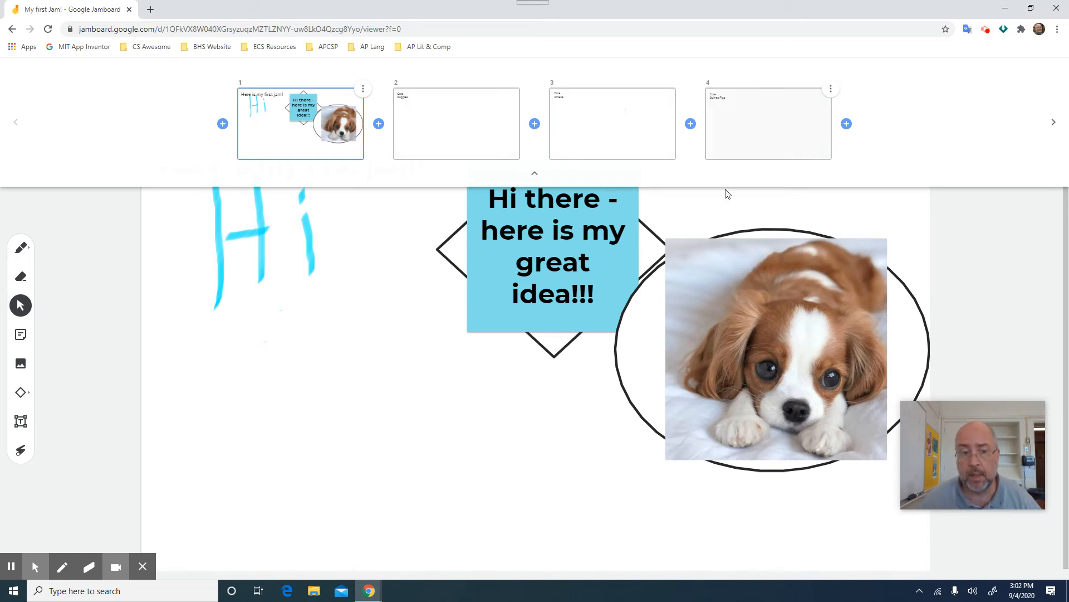
left_click(91, 387)
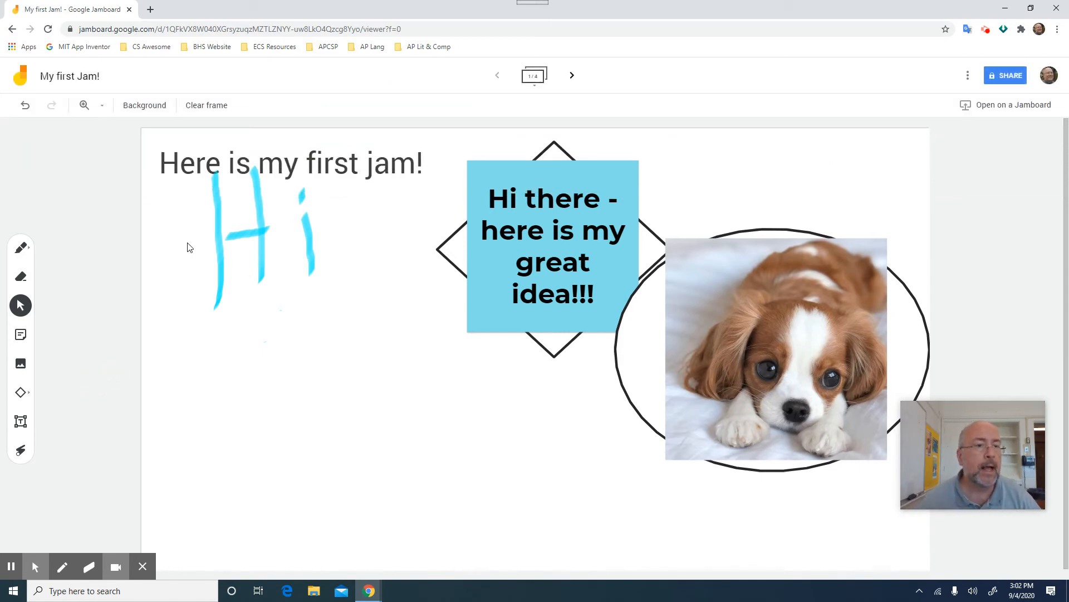
Clear everything from the first frame and undo the clearing
left_click(202, 113)
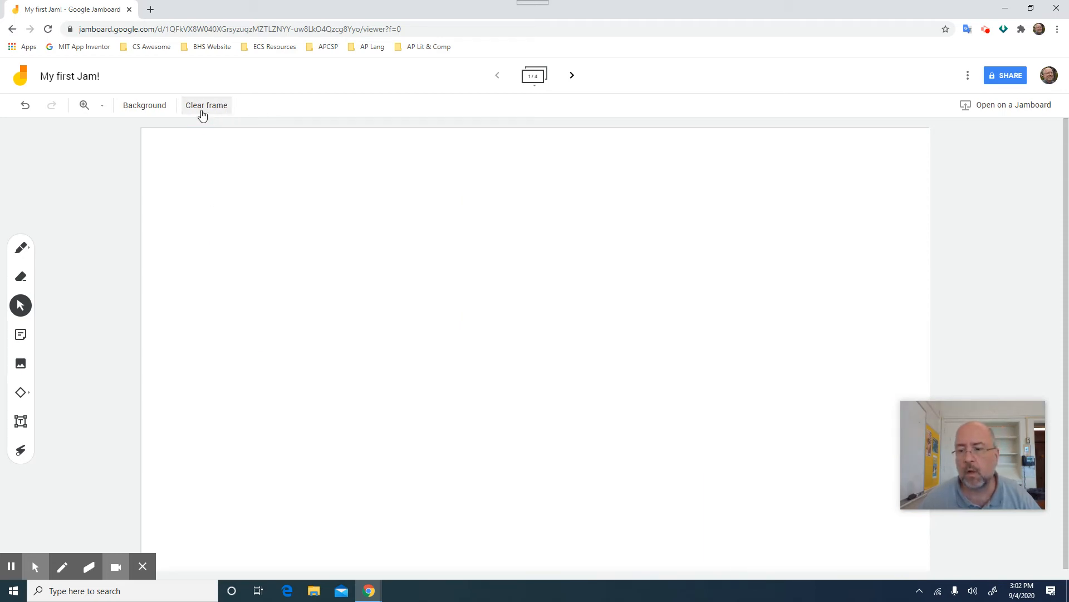
left_click(25, 107)
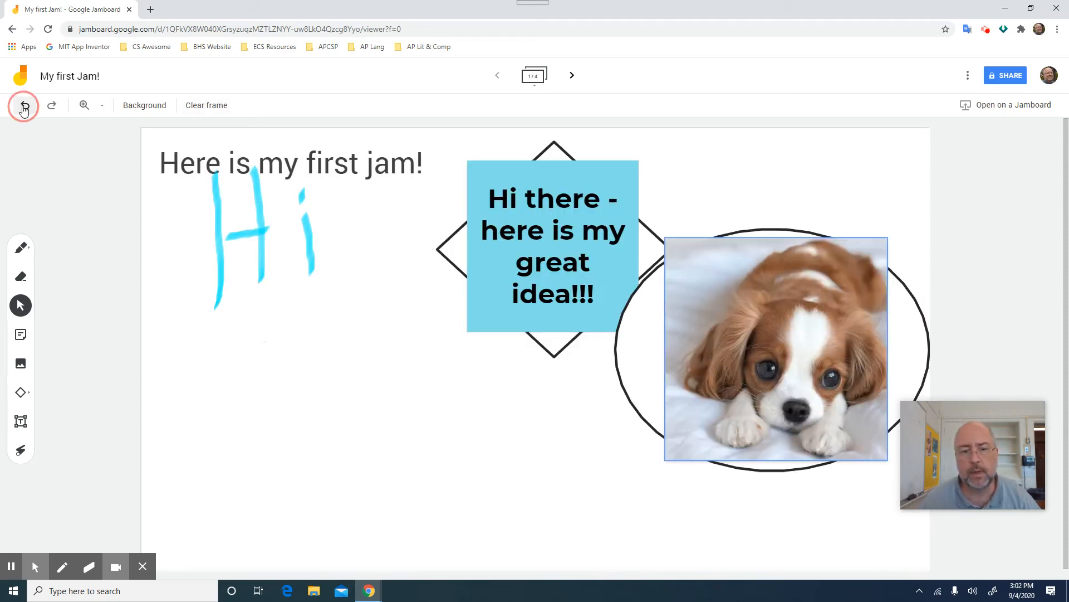
Try the dotted, lined, gray grid, dark blue and black backgrounds on the first frame, and restore the plain white background
left_click(141, 110)
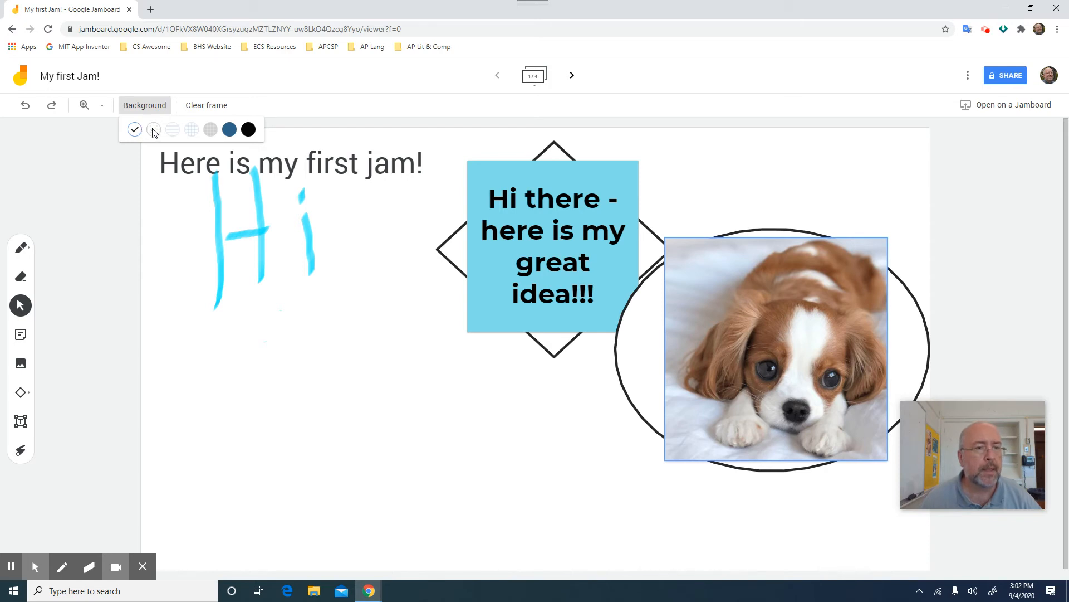
left_click(154, 132)
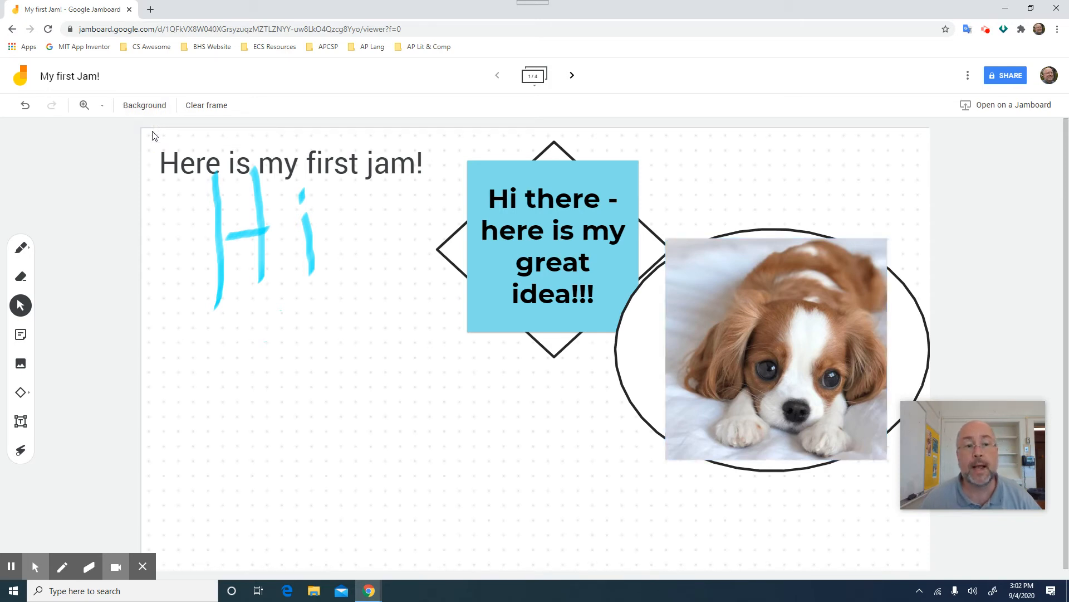
left_click(147, 110)
left_click(173, 135)
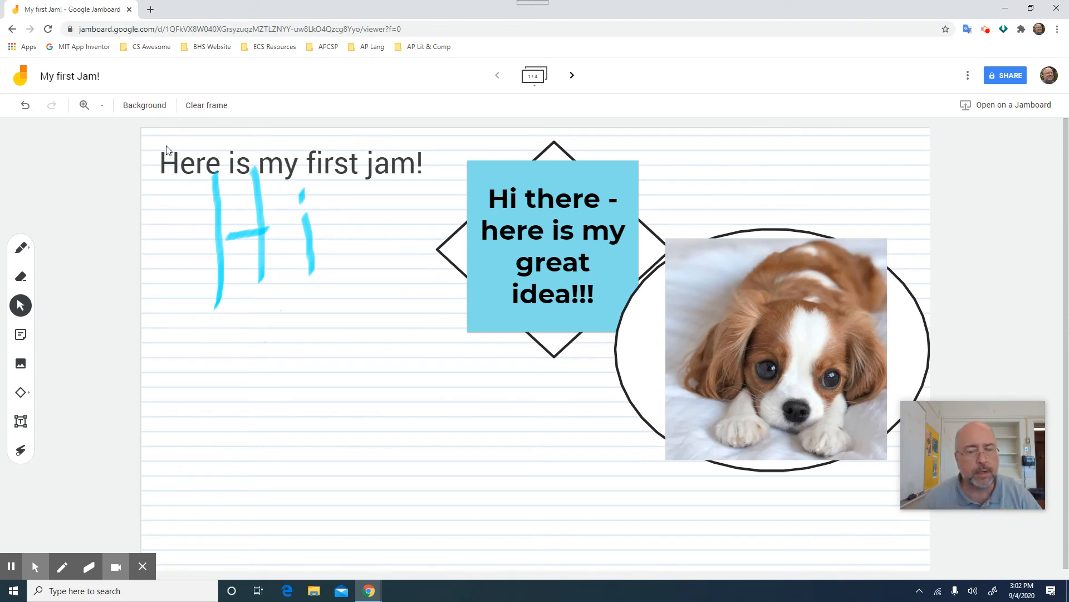
left_click(147, 106)
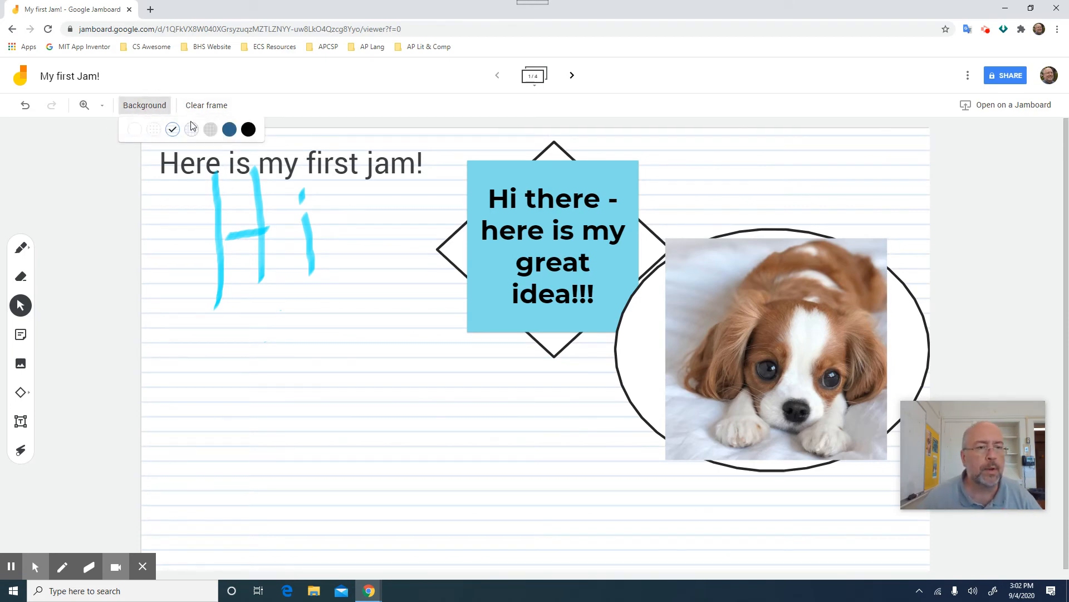
left_click(210, 129)
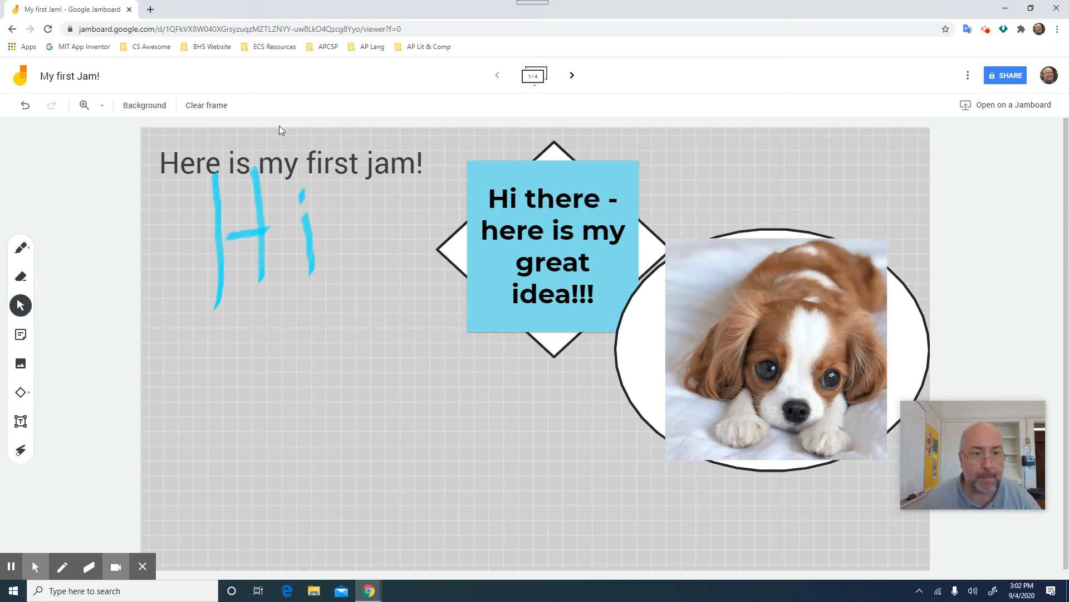
left_click(144, 107)
left_click(229, 130)
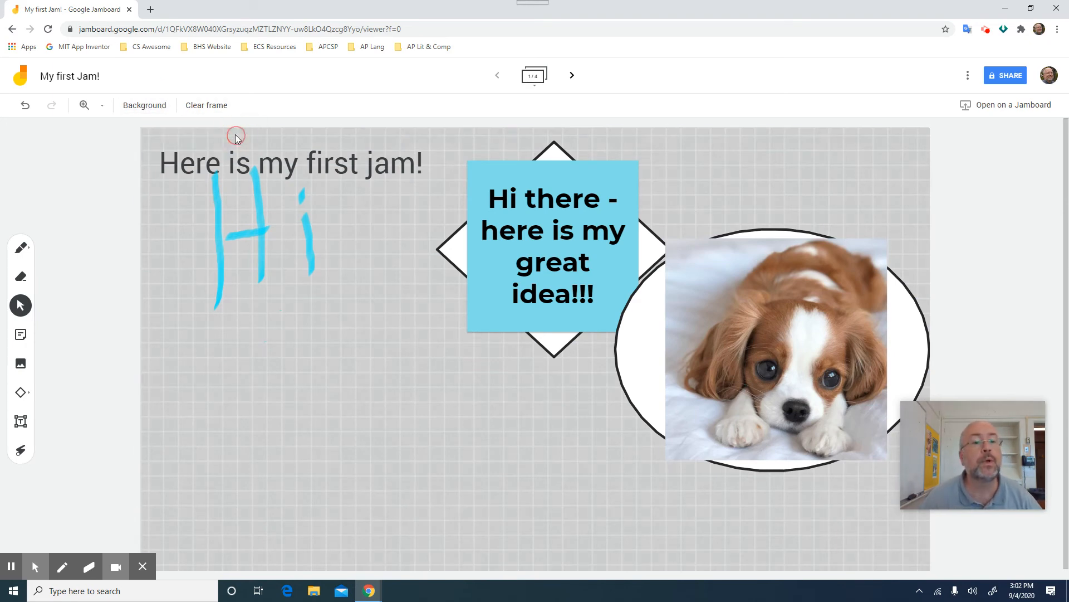
left_click(146, 109)
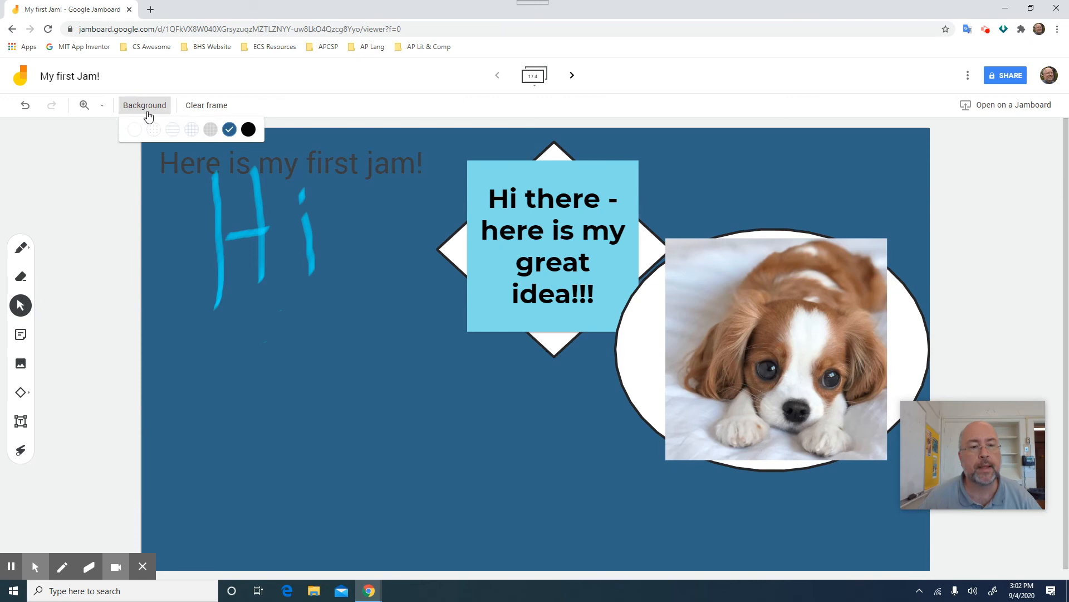
left_click(248, 129)
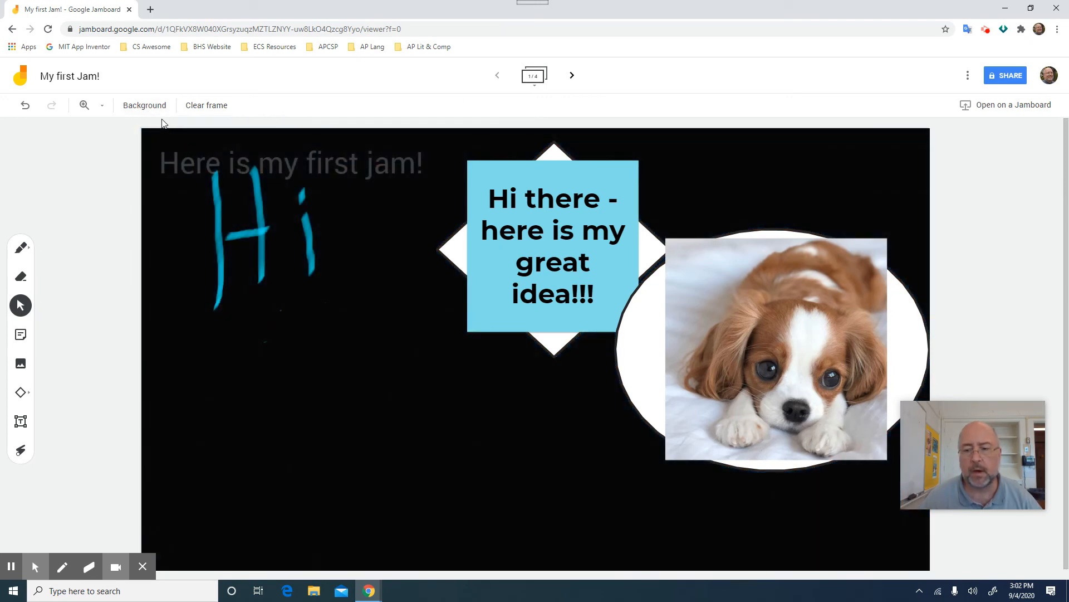
left_click(144, 106)
left_click(136, 131)
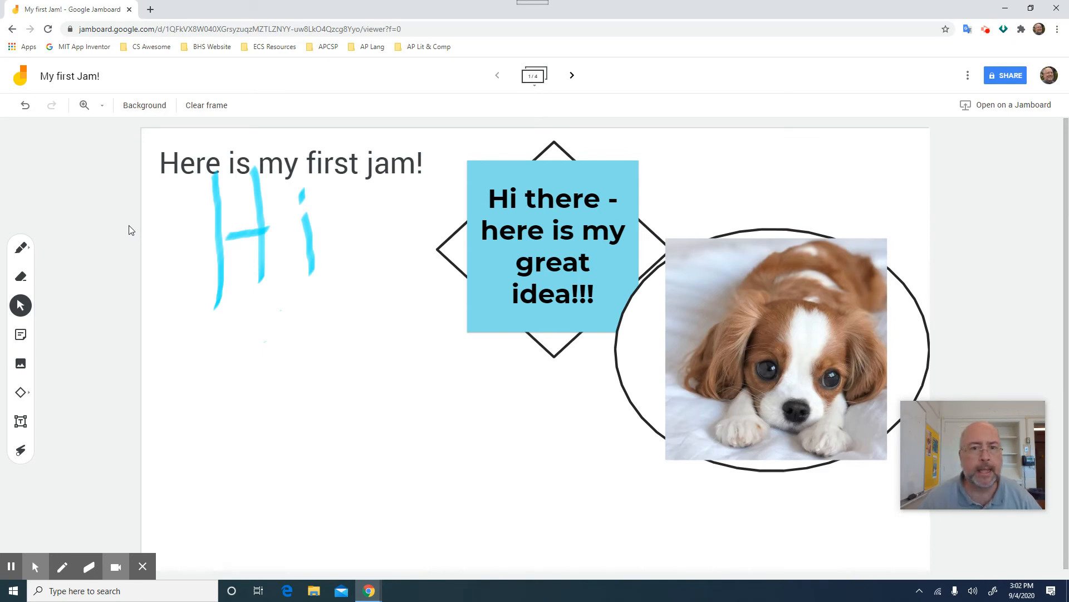
Review the jam's sharing settings and its file actions such as downloading and copying, and close both without changes
left_click(1012, 80)
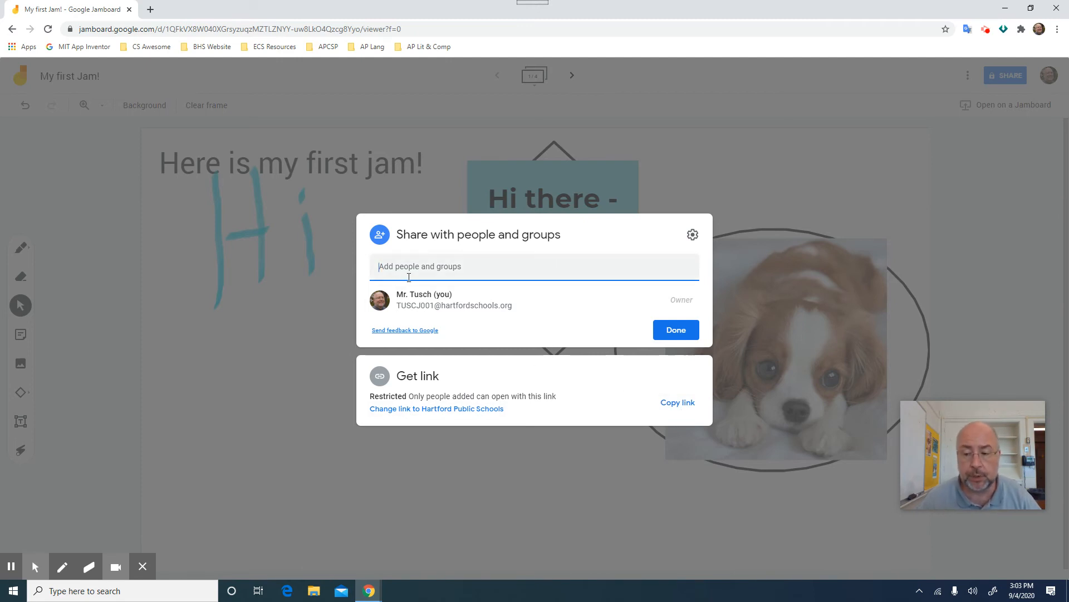
left_click(794, 118)
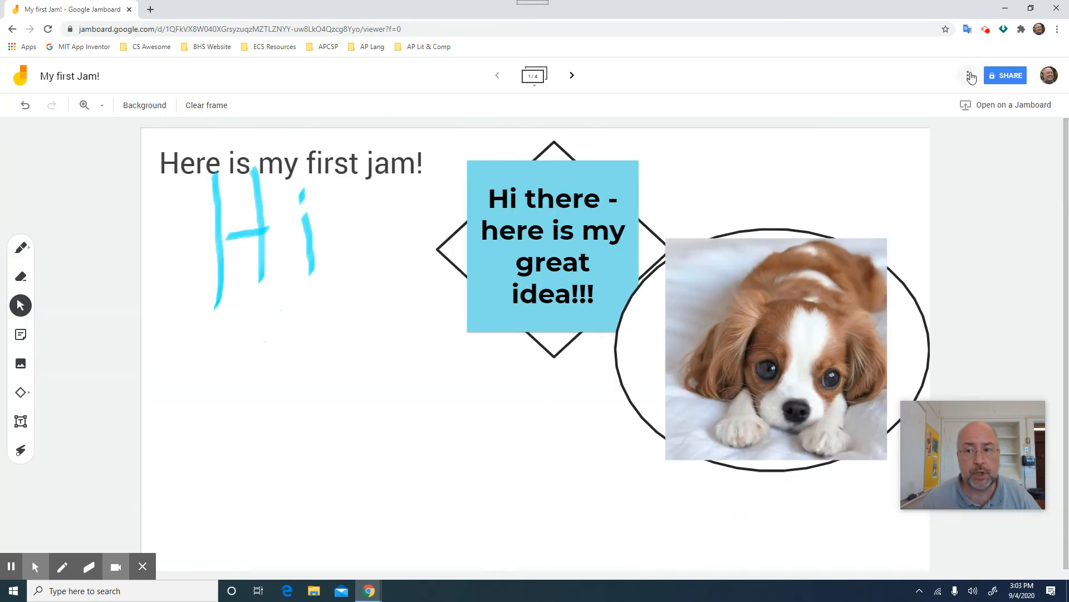
left_click(971, 77)
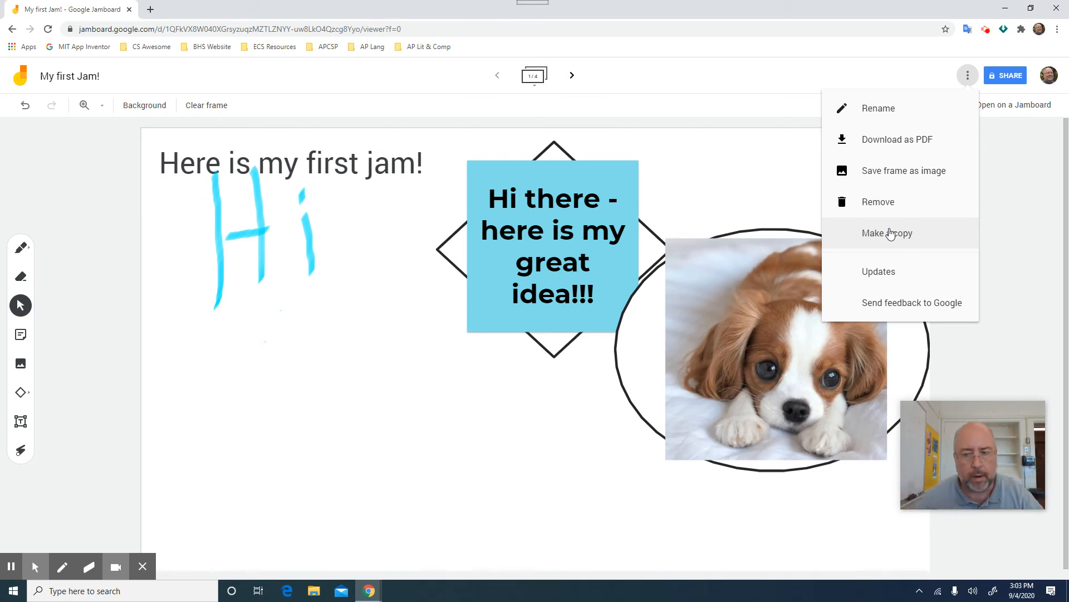
left_click(1024, 289)
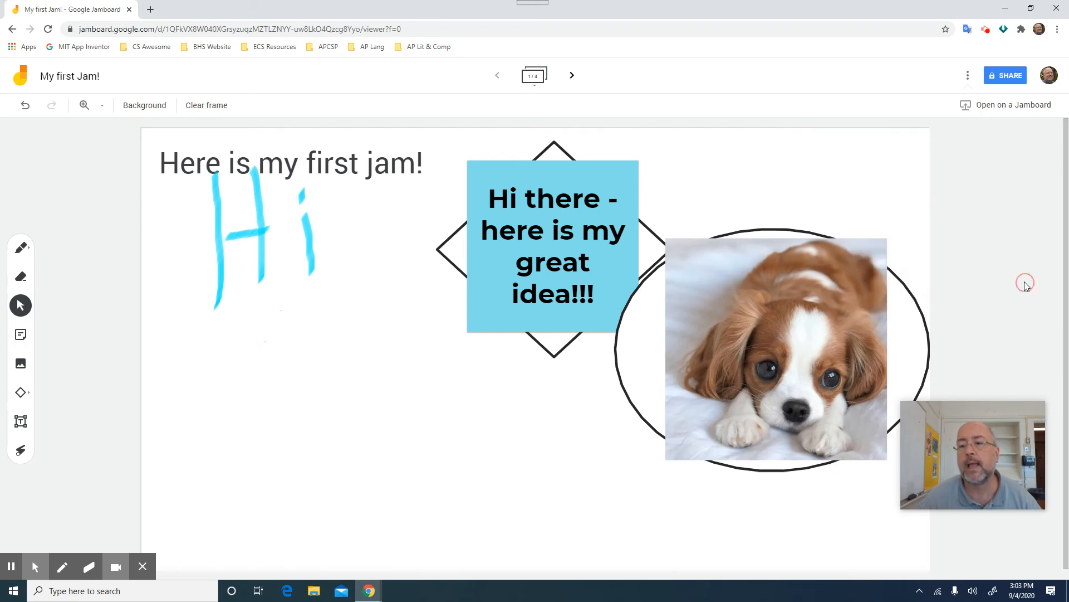
Open Google Classroom in a new browser tab and go to the classwork of the Exploring Computer Science class
left_click(150, 8)
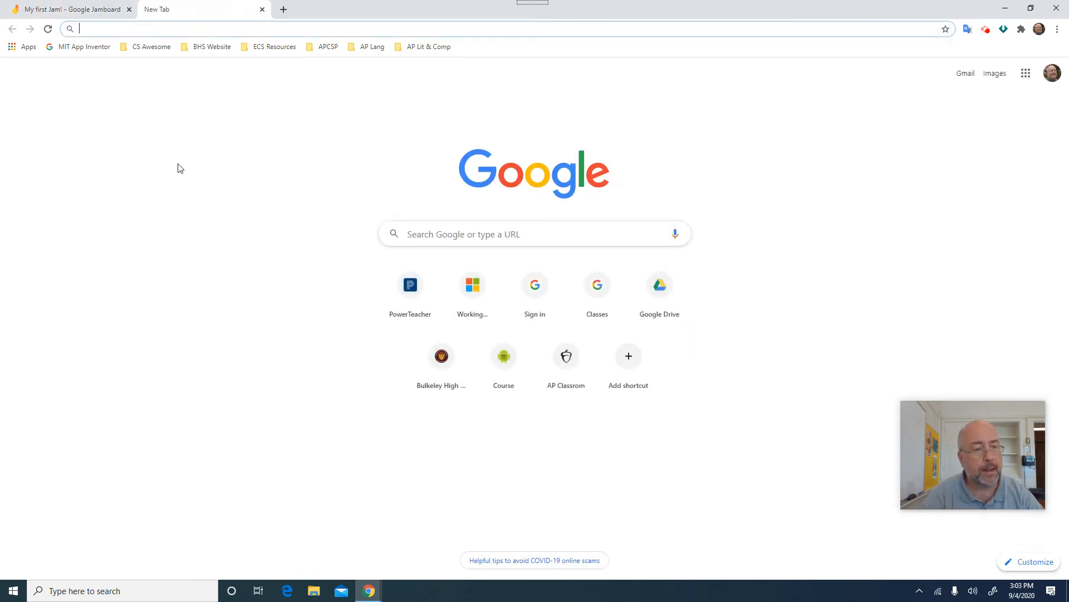
type("ca")
key("BackSpace")
key("BackSpace")
type("la")
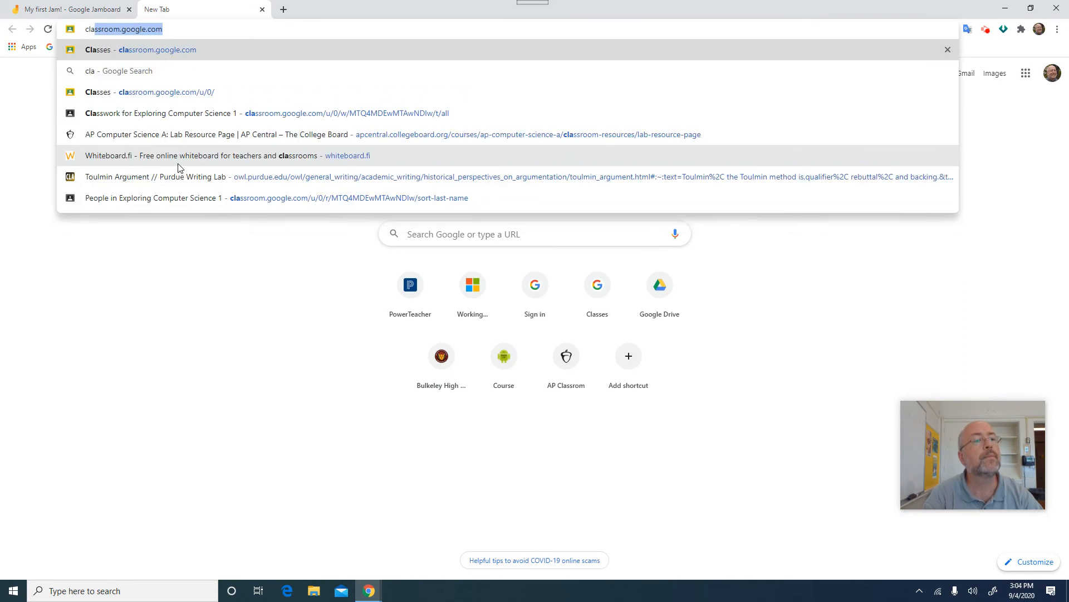
key("Return")
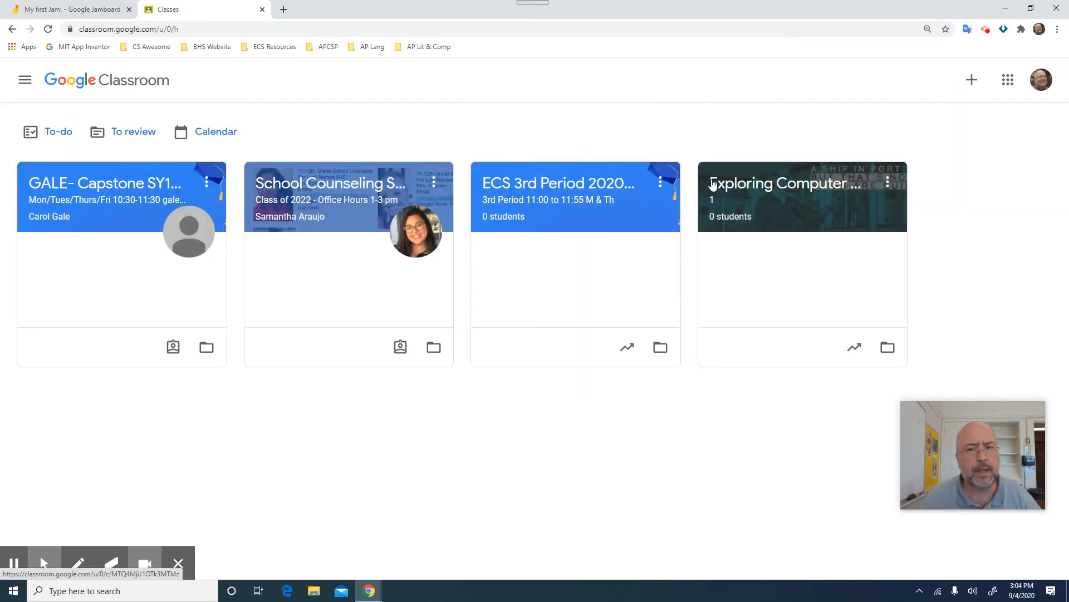
left_click(750, 184)
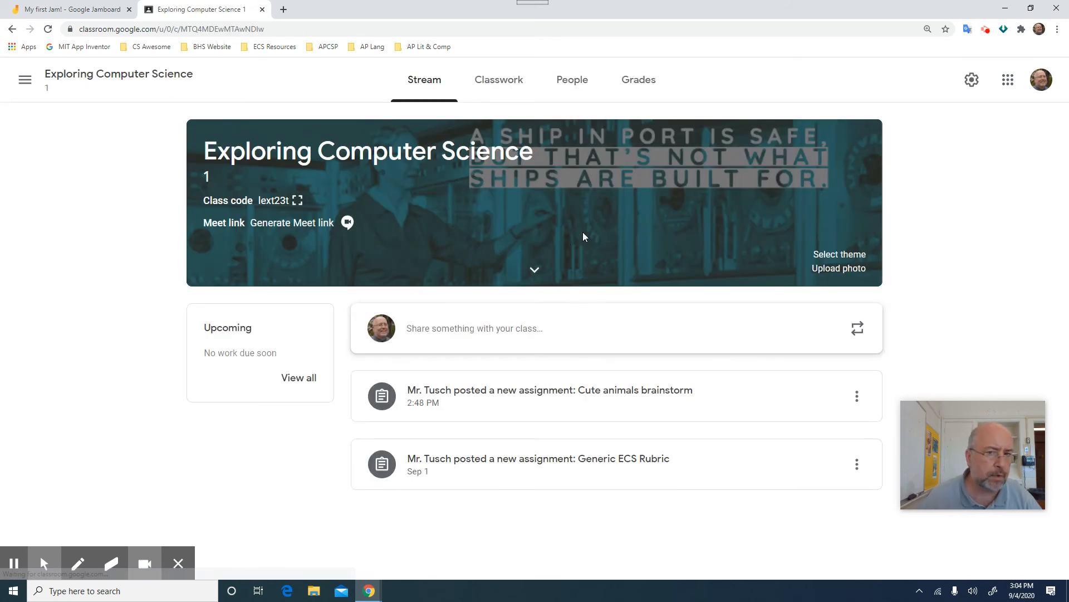
left_click(509, 92)
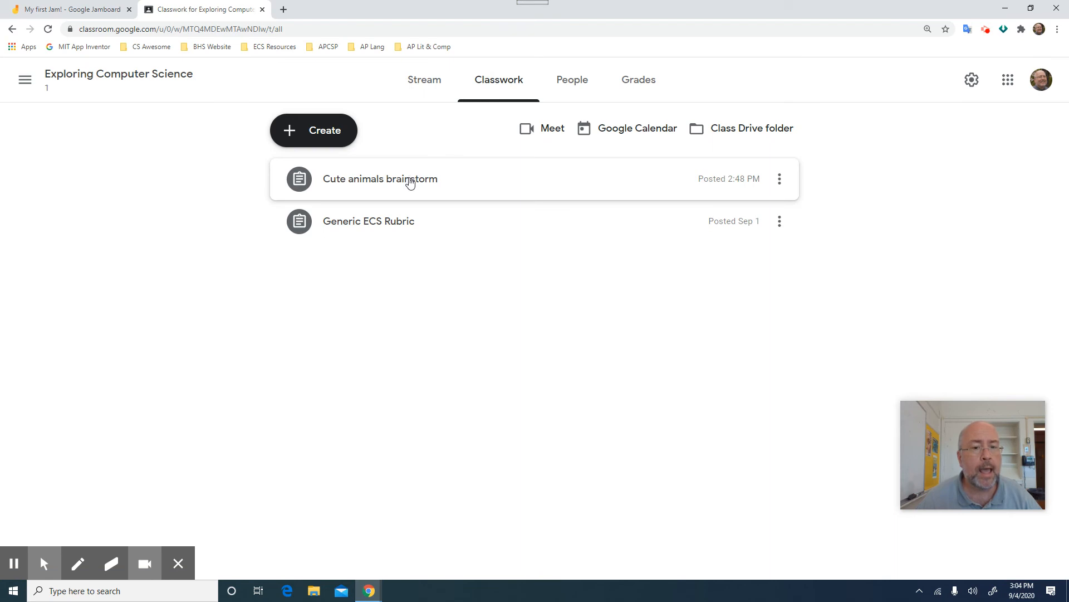
Create a new assignment titled "My first Jamboard"
left_click(325, 129)
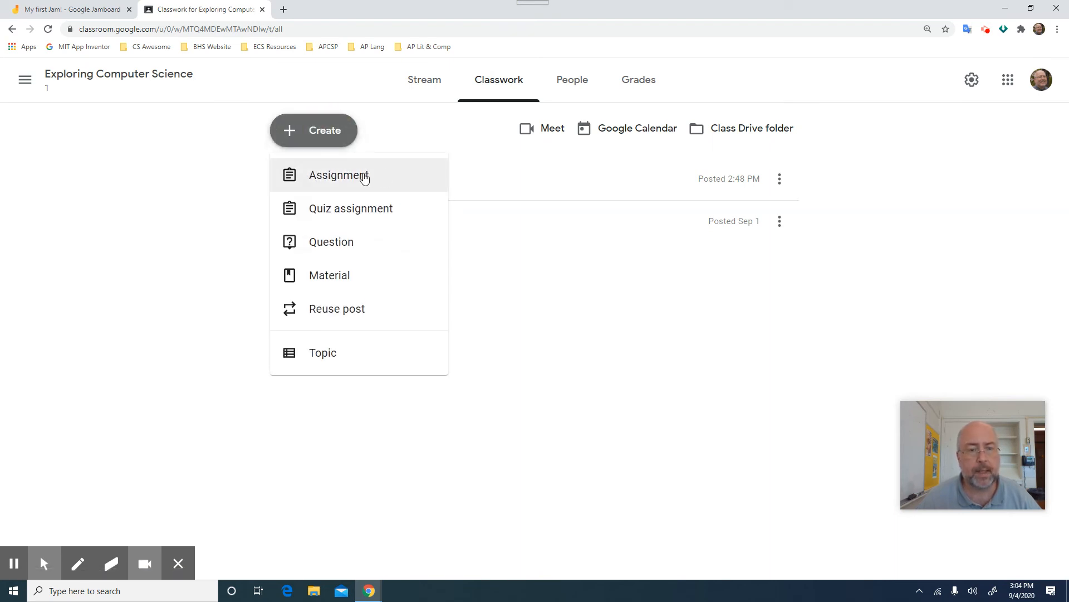
left_click(363, 175)
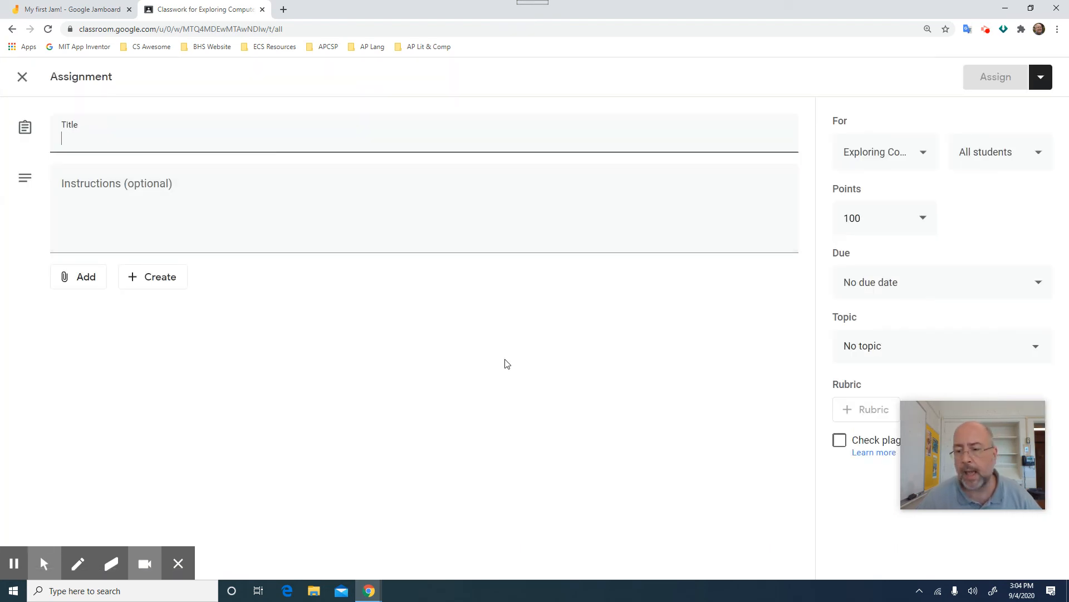
type("My ")
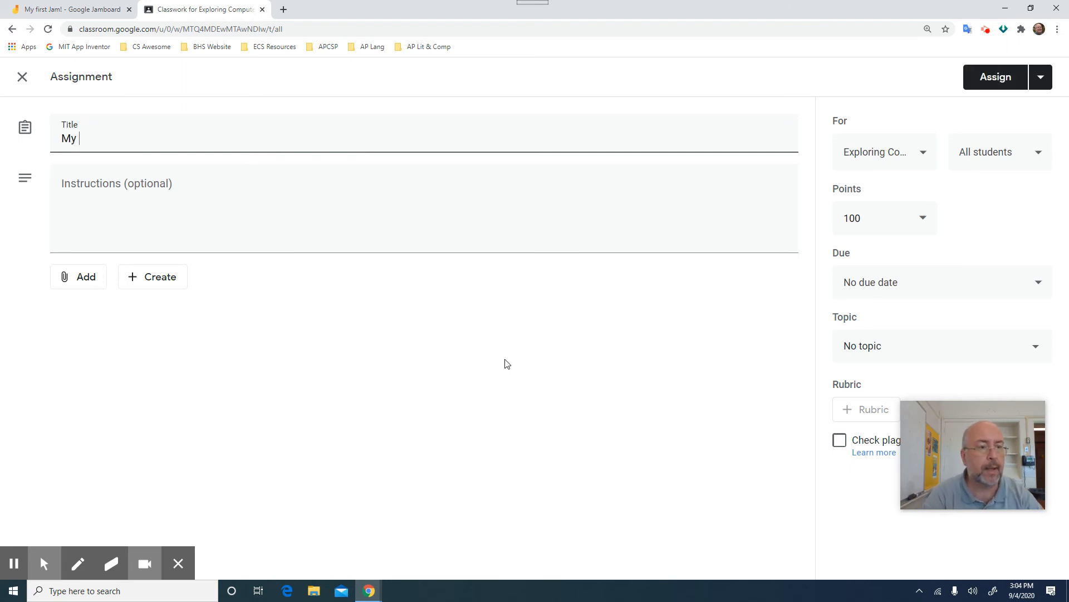
type("first Jamboard")
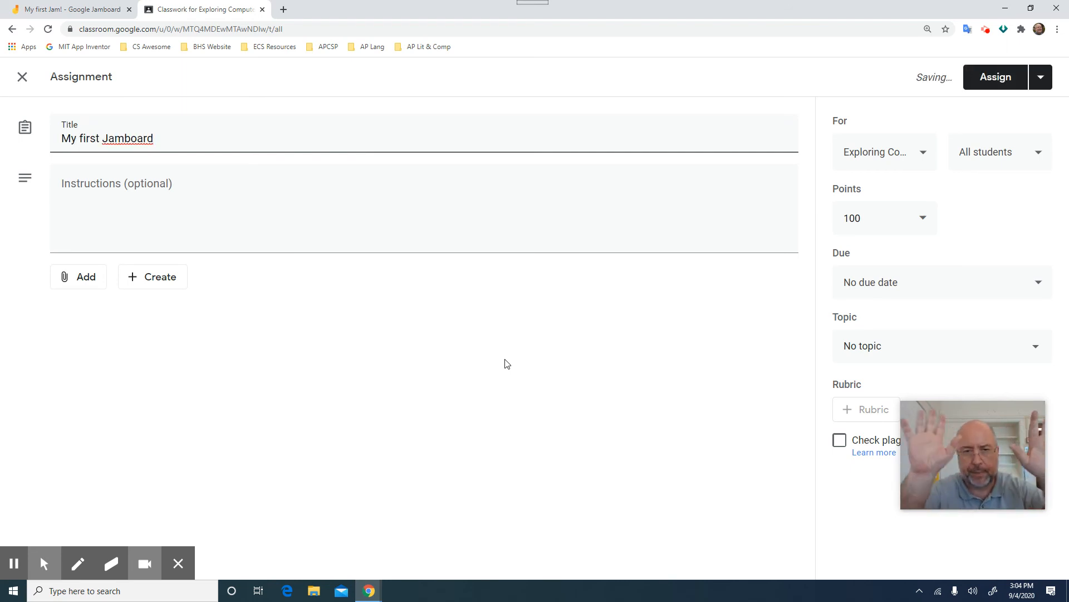
left_click(362, 446)
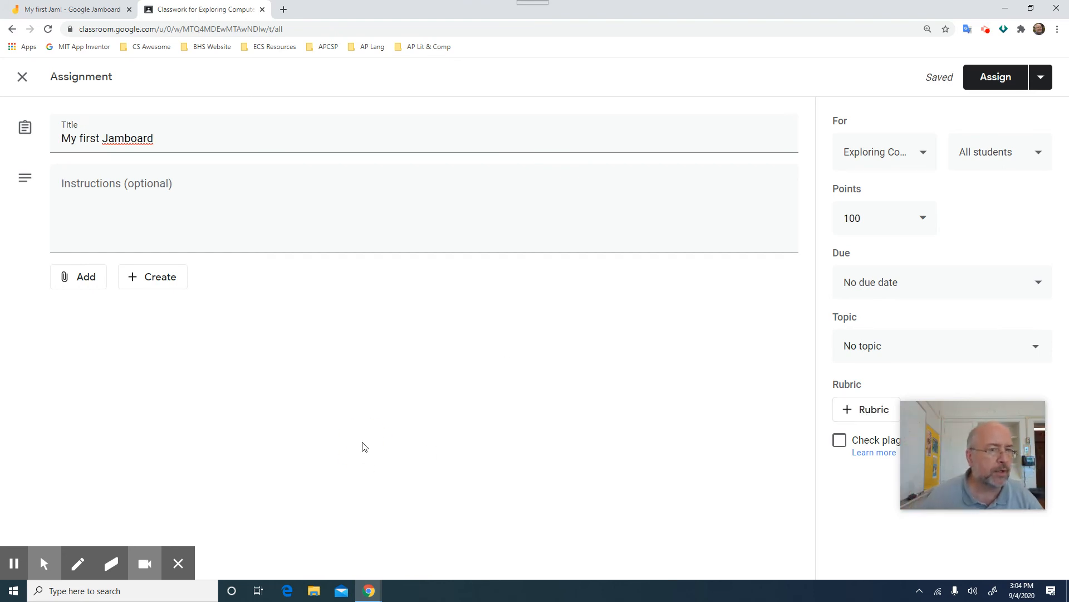
Search Google Drive for "my first jam" and attach the My first Jam! file to the assignment
left_click(93, 278)
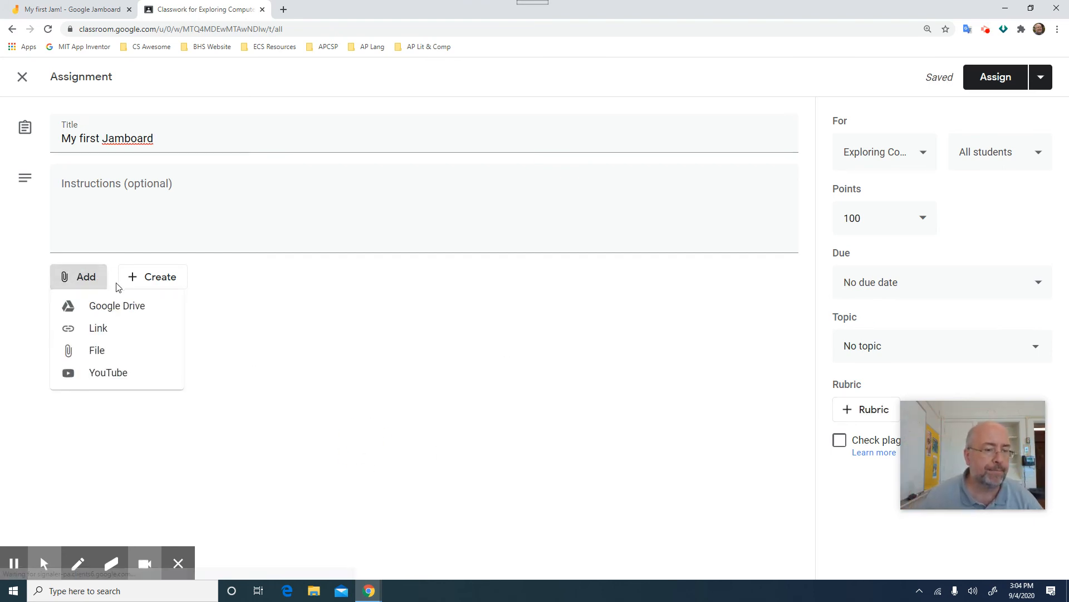
left_click(117, 315)
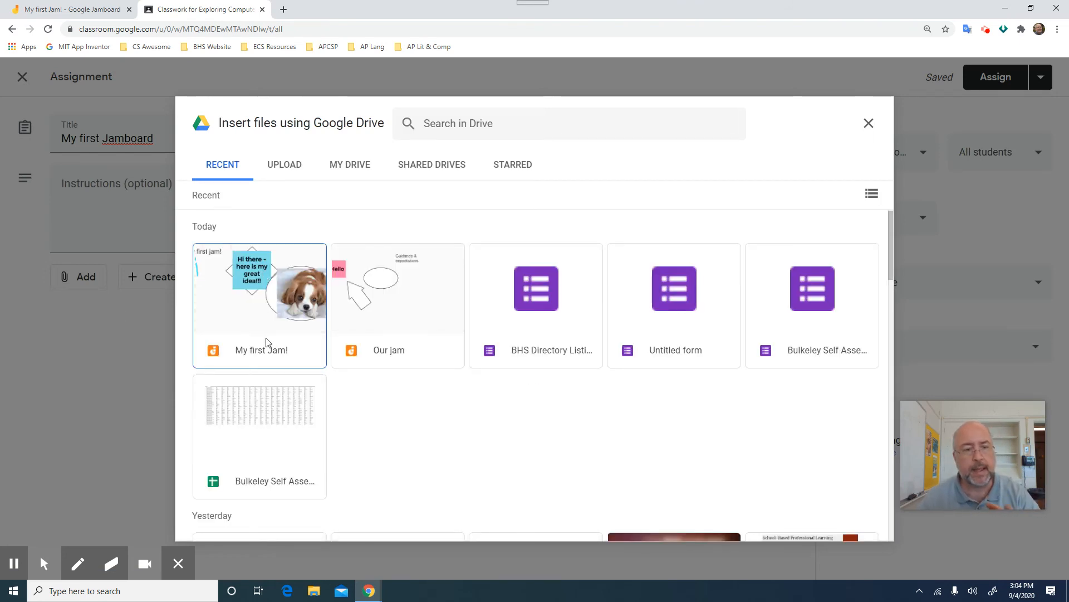
left_click(473, 124)
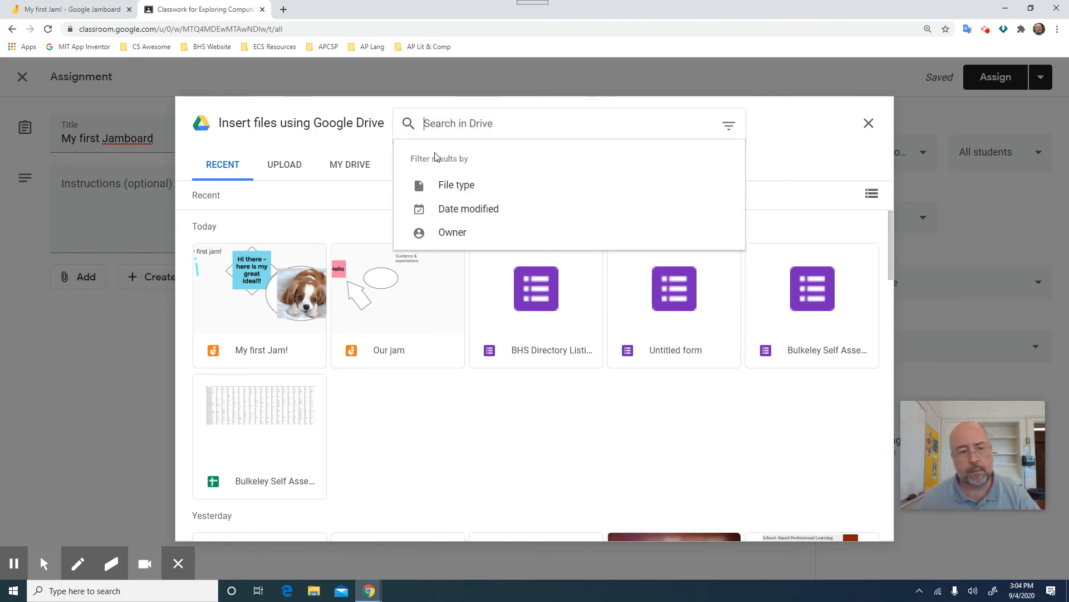
type("my first jam")
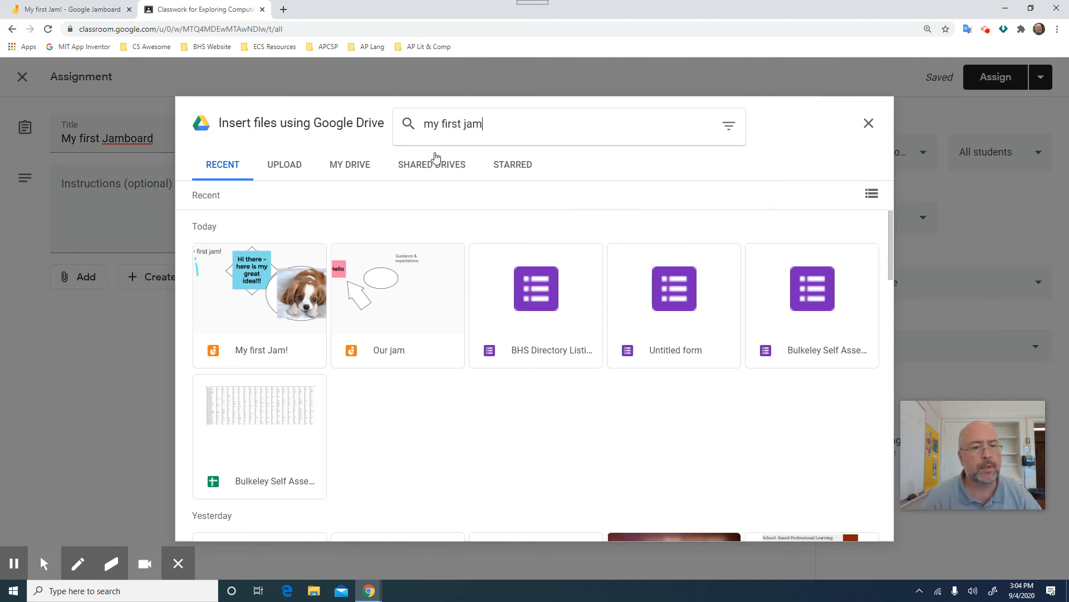
key("Return")
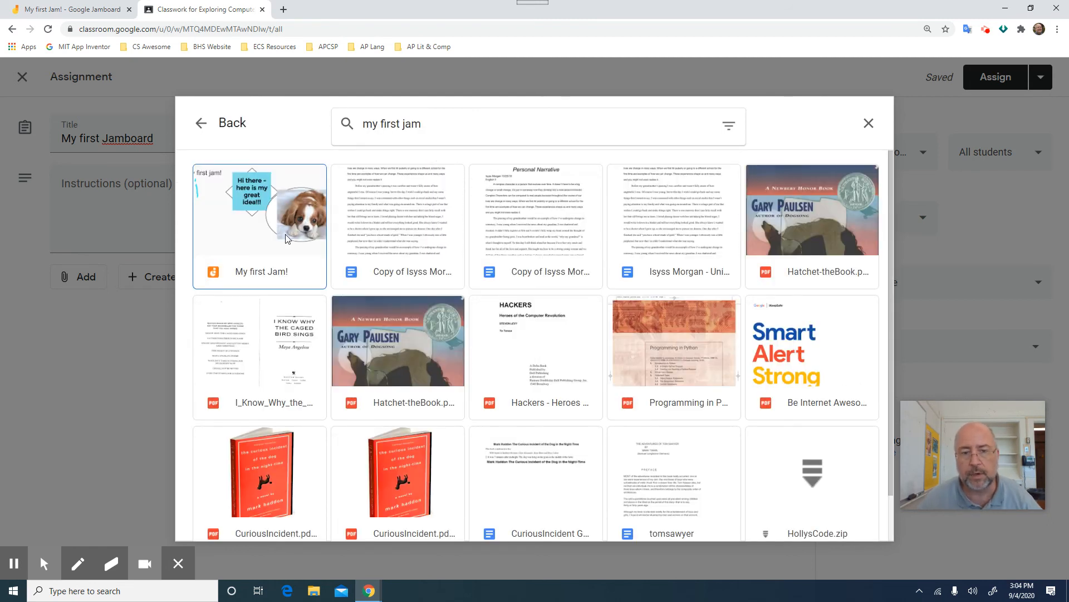
left_click(287, 235)
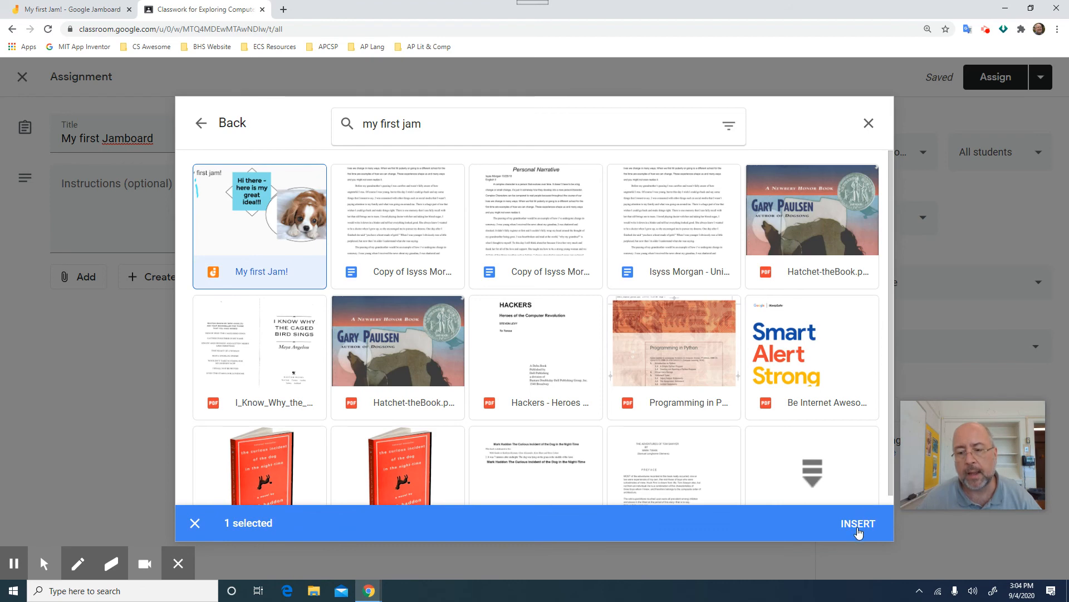
left_click(857, 524)
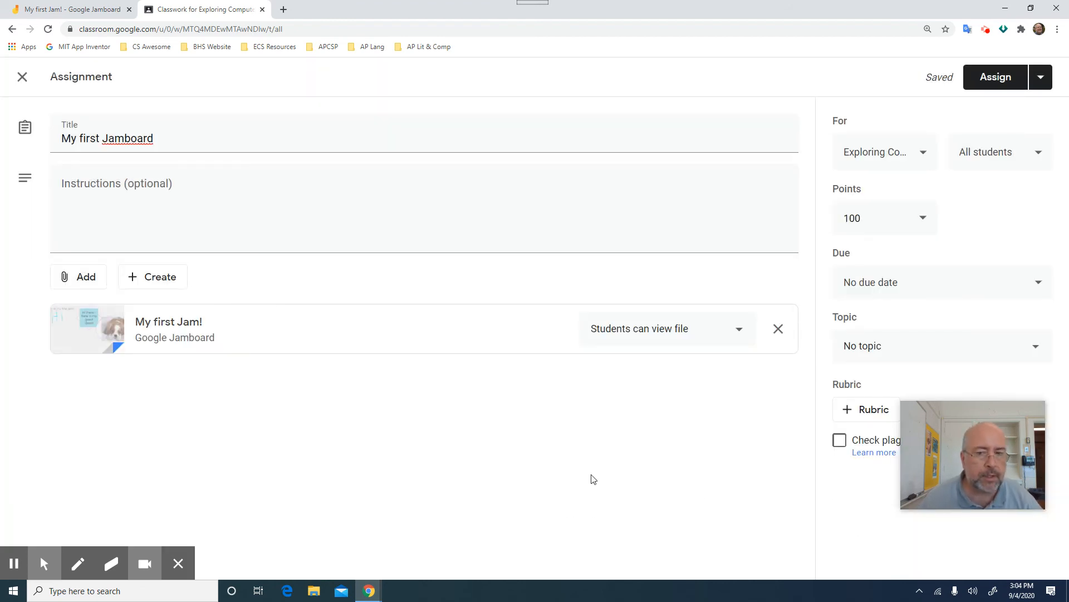
Allow students to edit the attached jam and post the assignment to the class
left_click(699, 331)
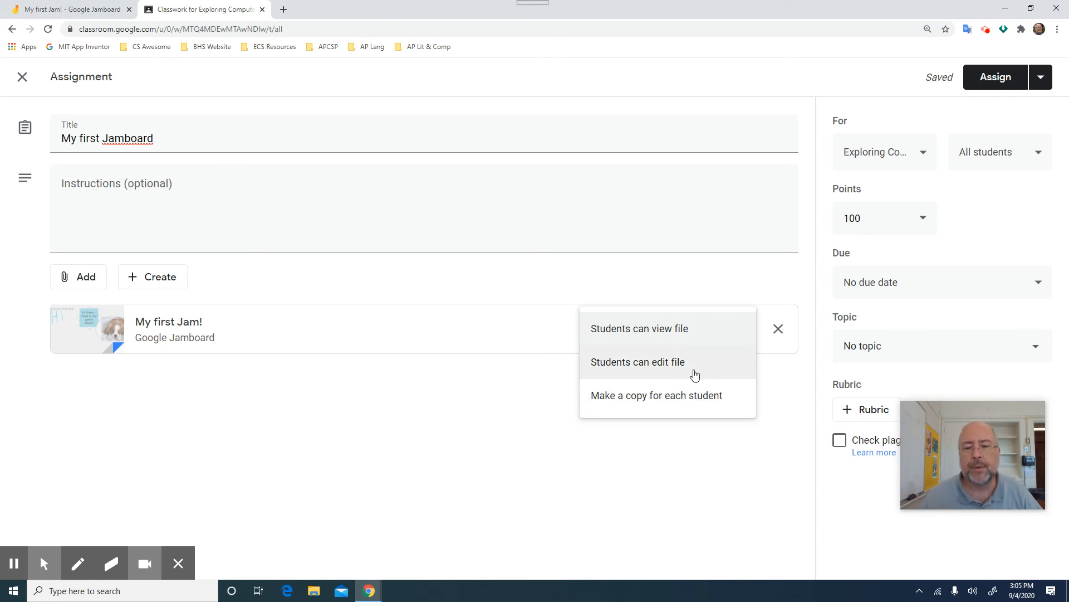
left_click(695, 373)
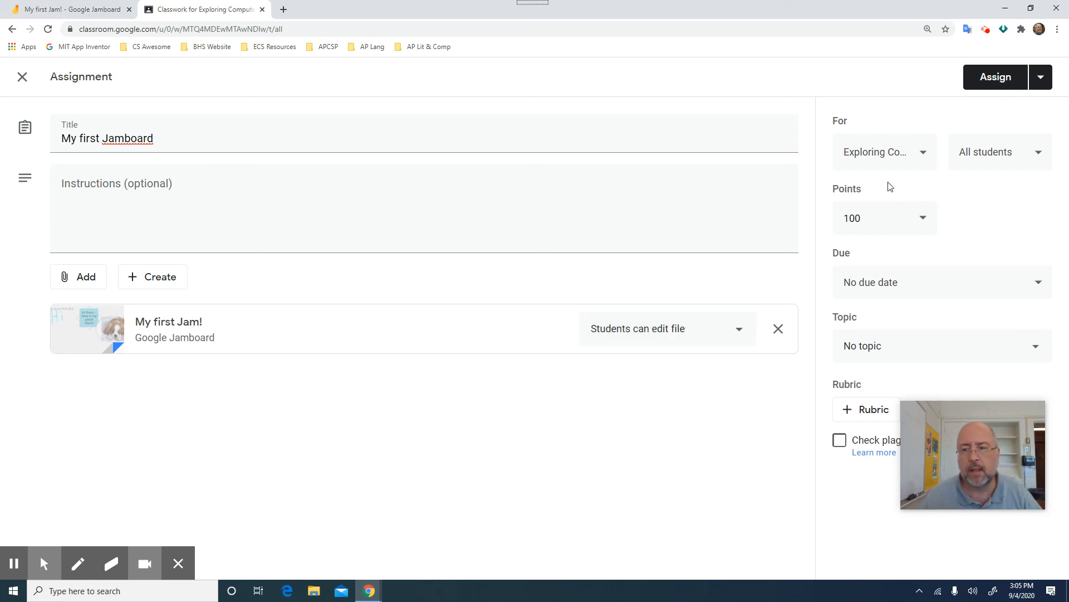
left_click(997, 87)
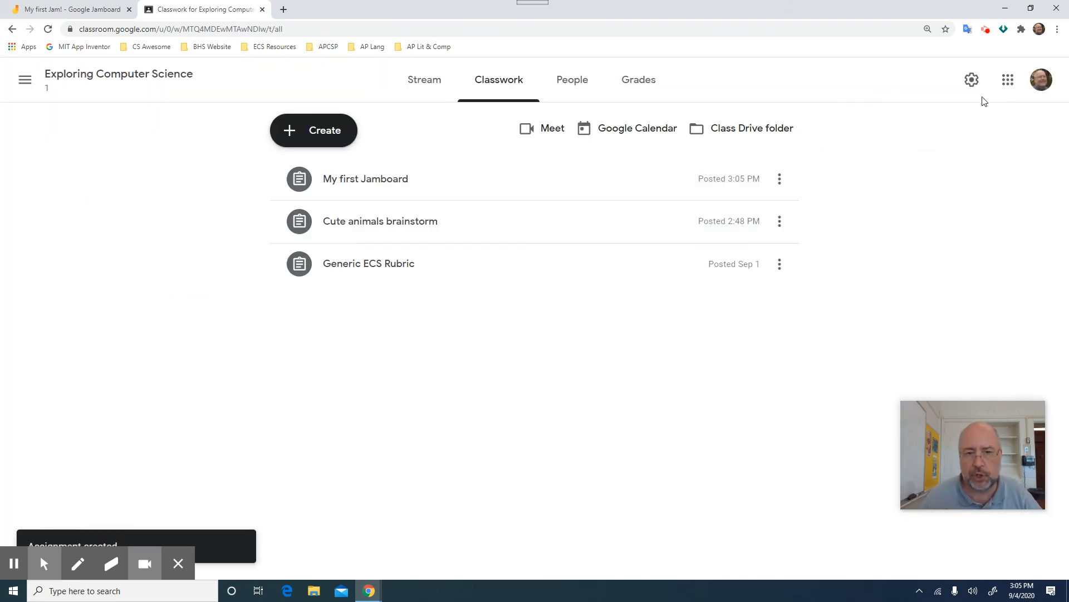
Switch back to the jam in Google Jamboard and view the second, third and fourth frames in turn
left_click(49, 11)
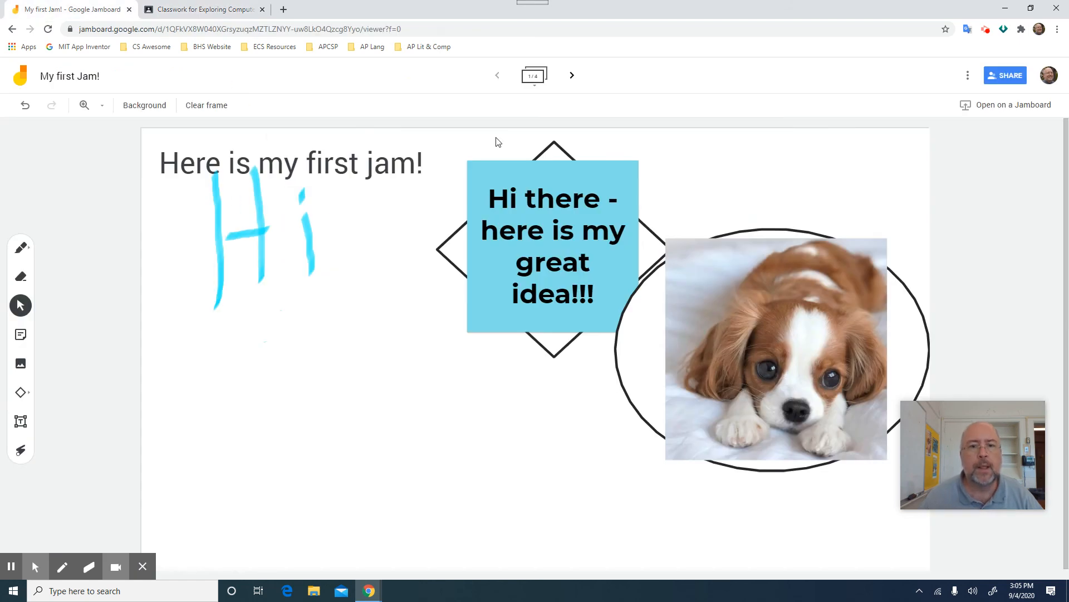
left_click(534, 75)
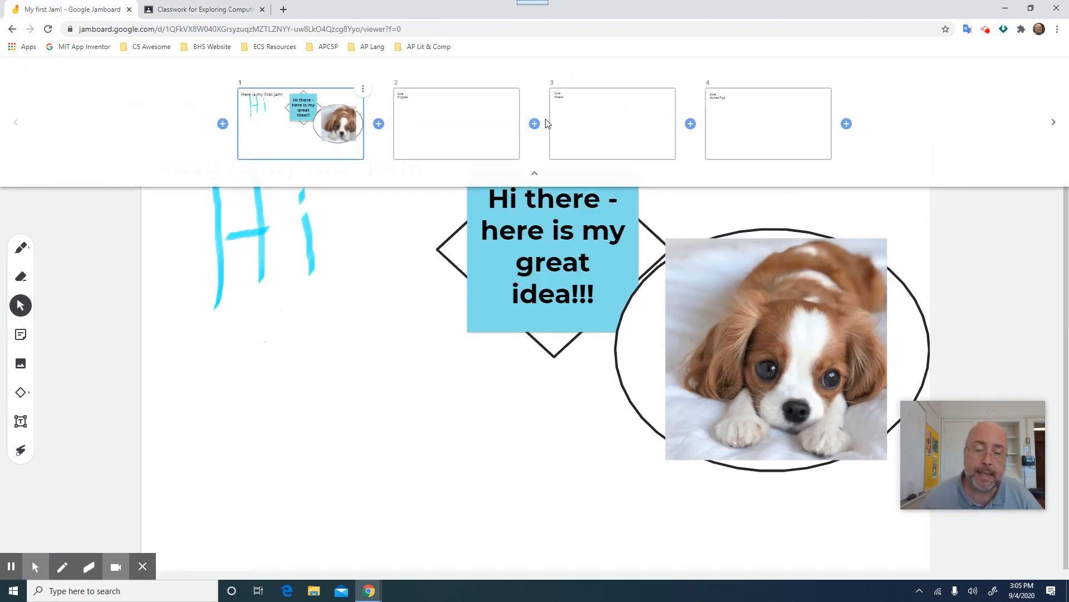
left_click(468, 147)
left_click(399, 289)
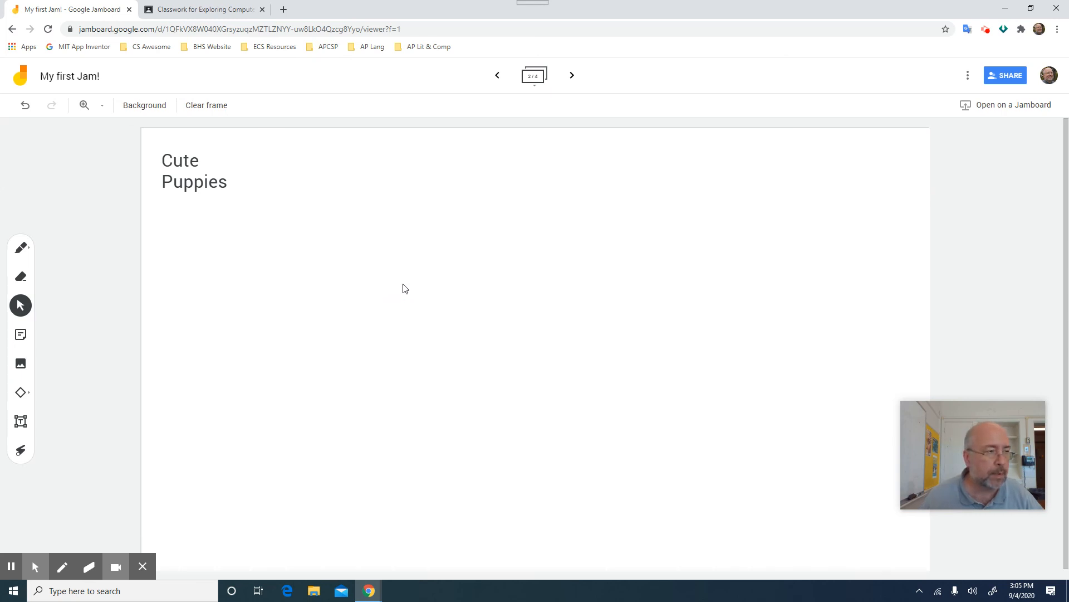
left_click(533, 76)
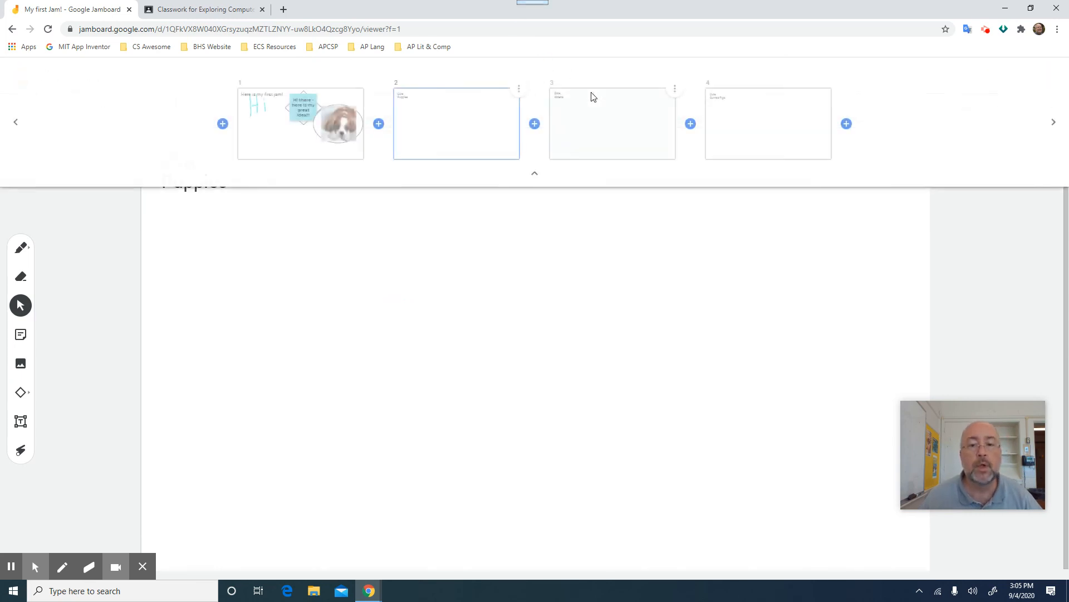
left_click(591, 113)
left_click(532, 306)
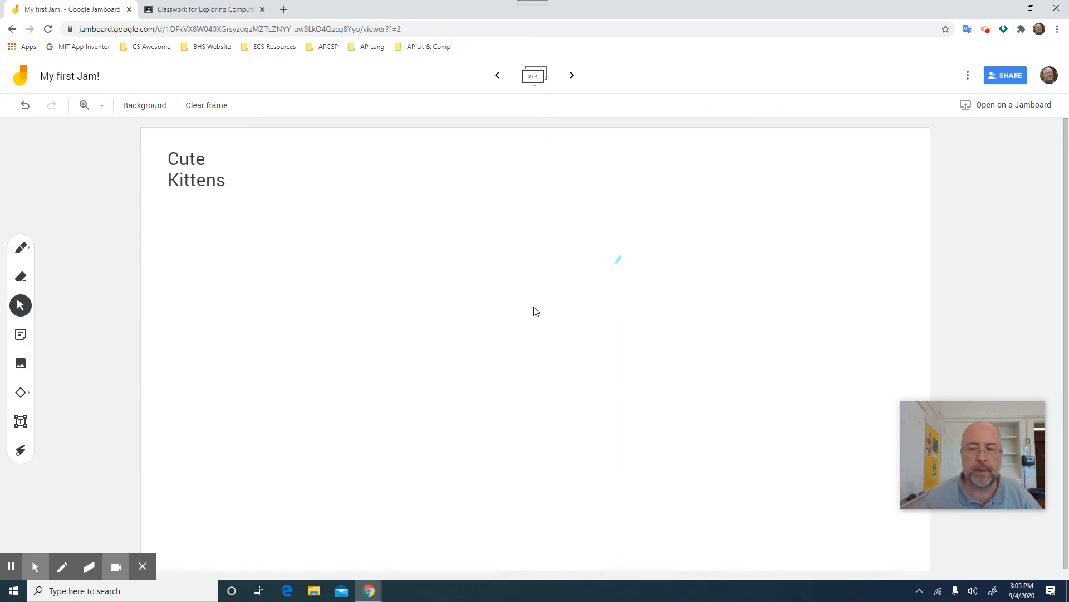
left_click(534, 75)
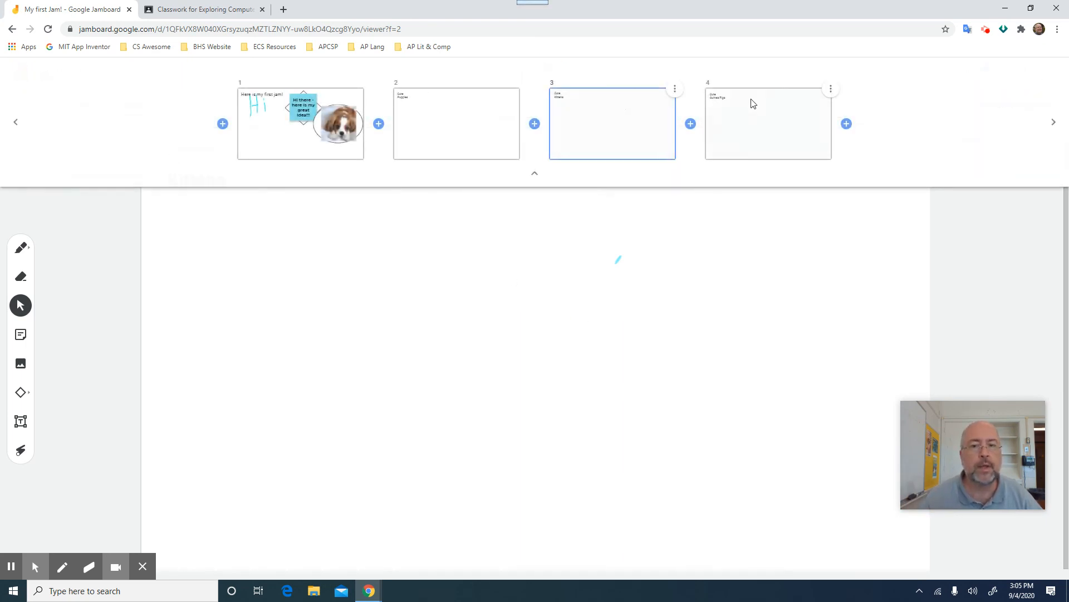
left_click(752, 106)
left_click(640, 310)
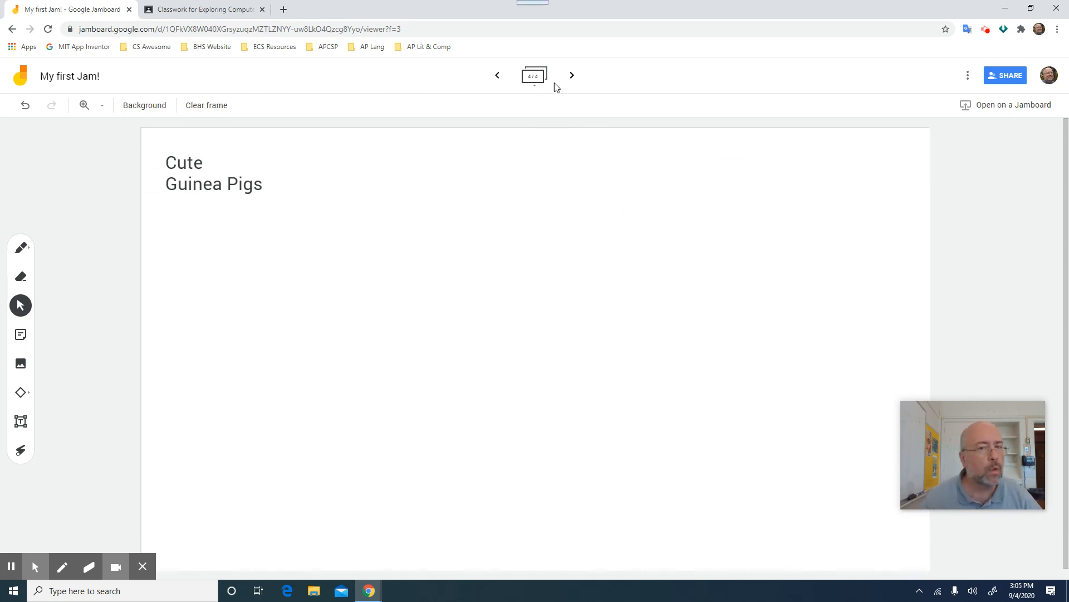
Duplicate the "Cute Guinea Pigs" frame and return to editing on the copy
left_click(539, 81)
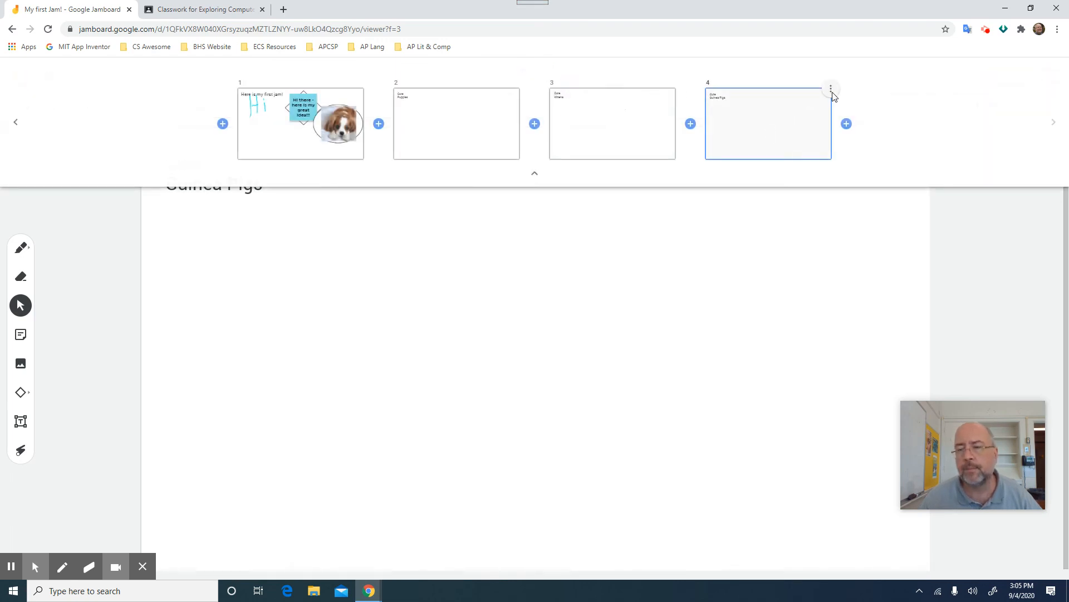
left_click(831, 90)
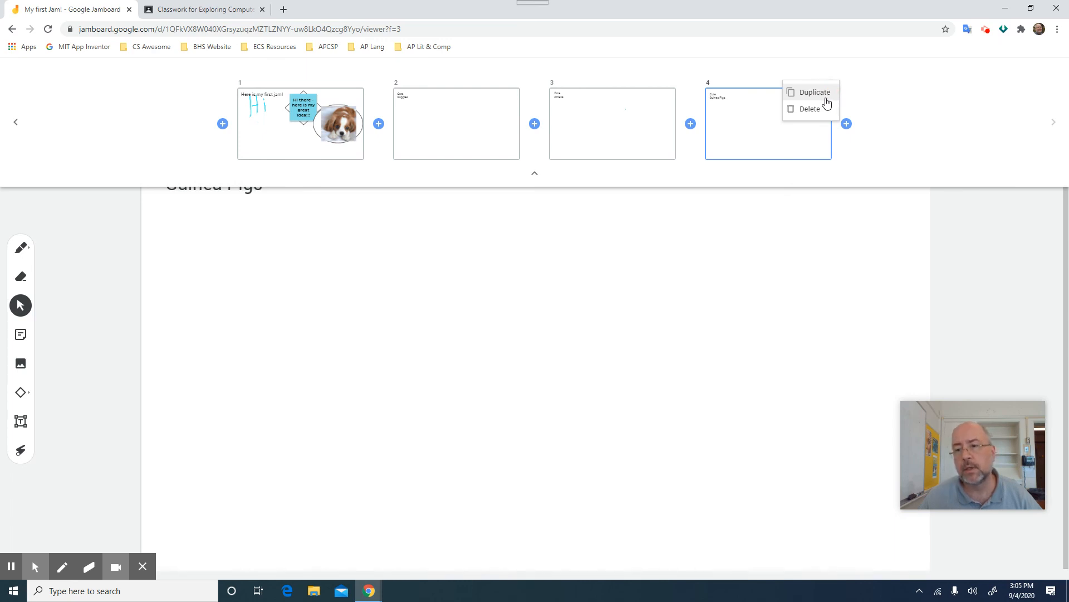
left_click(827, 99)
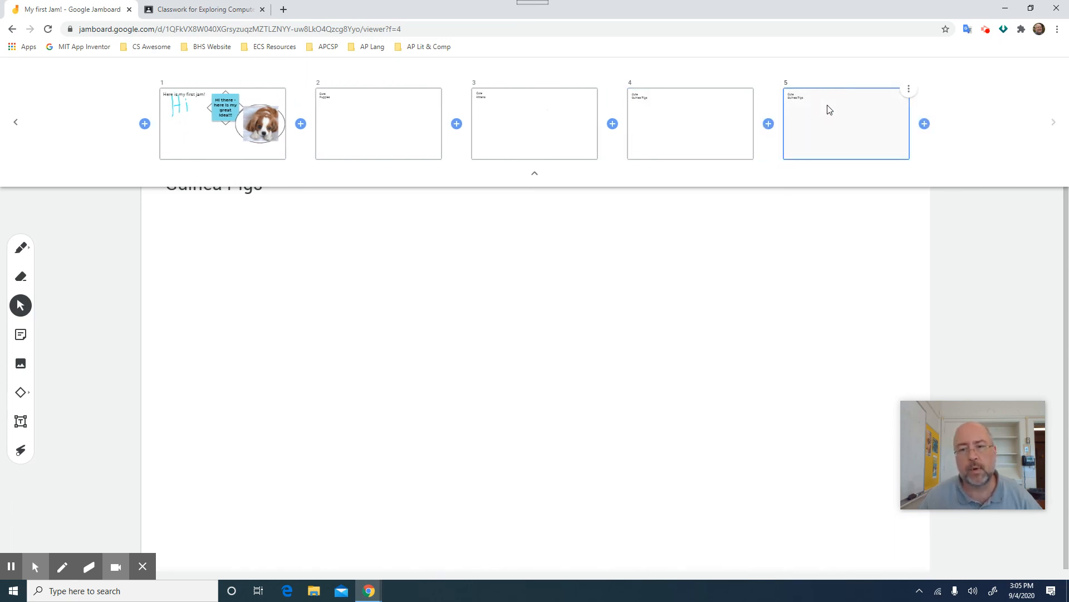
left_click(387, 230)
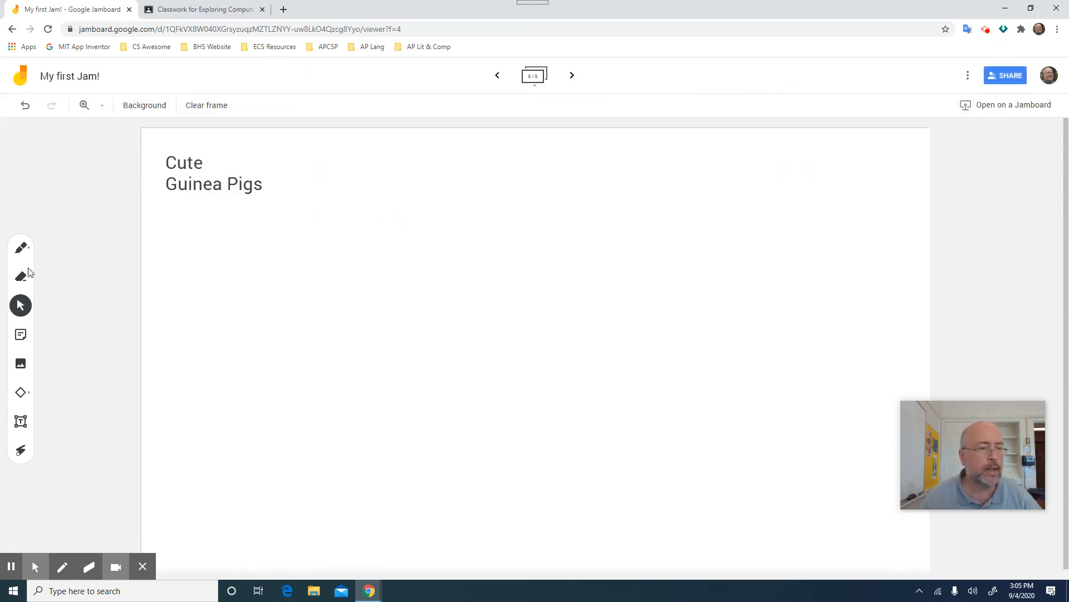
Change the duplicated frame's heading from "Cute Guinea Pigs" to "Cute Horses"
double_click(214, 185)
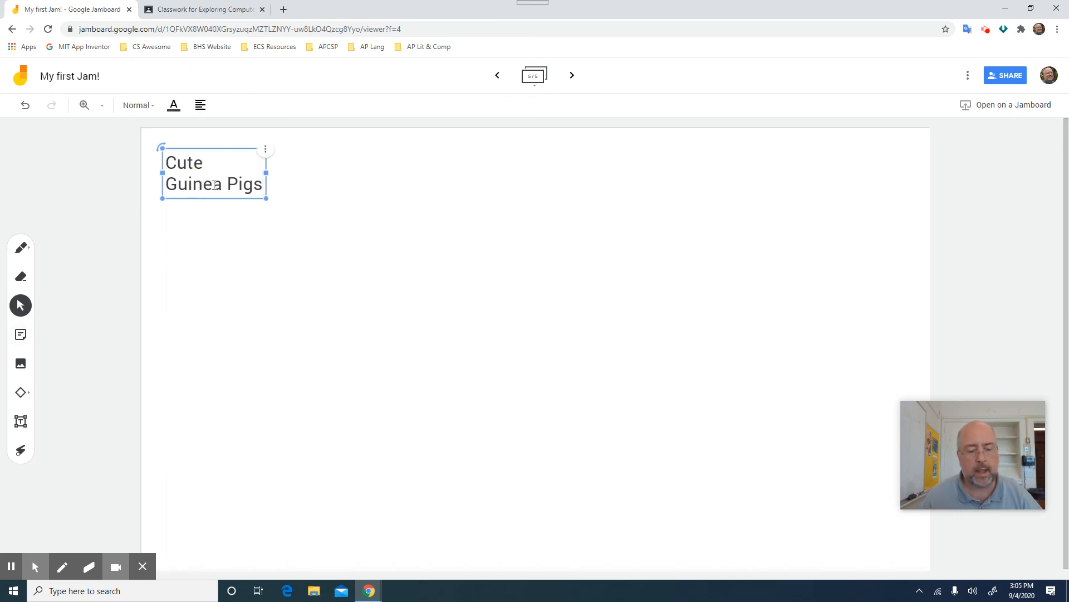
key("BackSpace")
key("BackSpace")
key("BackSpace")
key("BackSpace")
key("BackSpace")
key("BackSpace")
key("BackSpace")
key("BackSpace")
key("BackSpace")
key("BackSpace")
key("BackSpace")
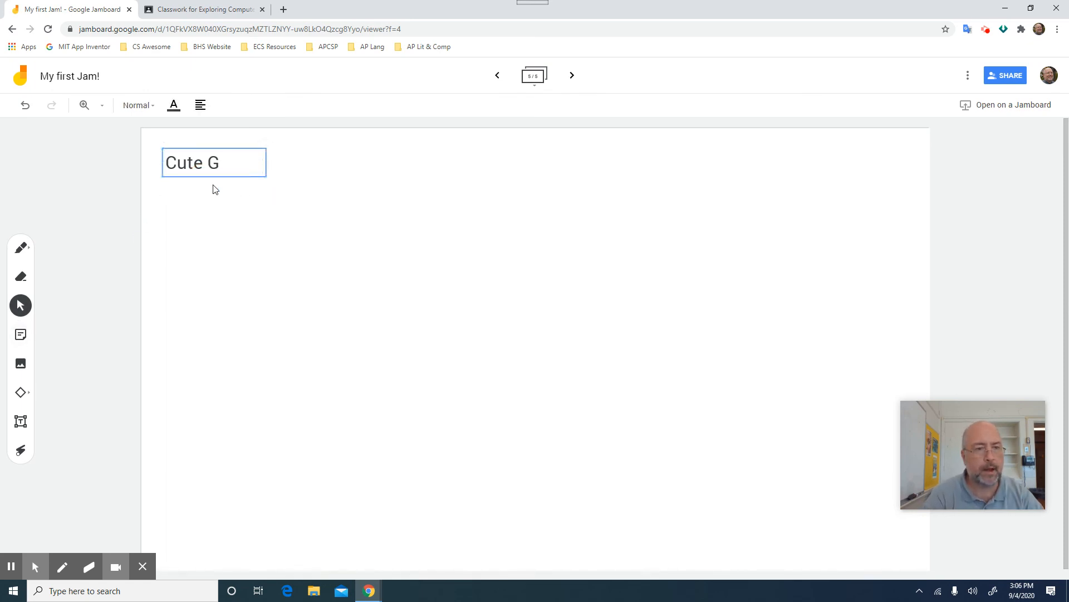
type("Horses")
key("Escape")
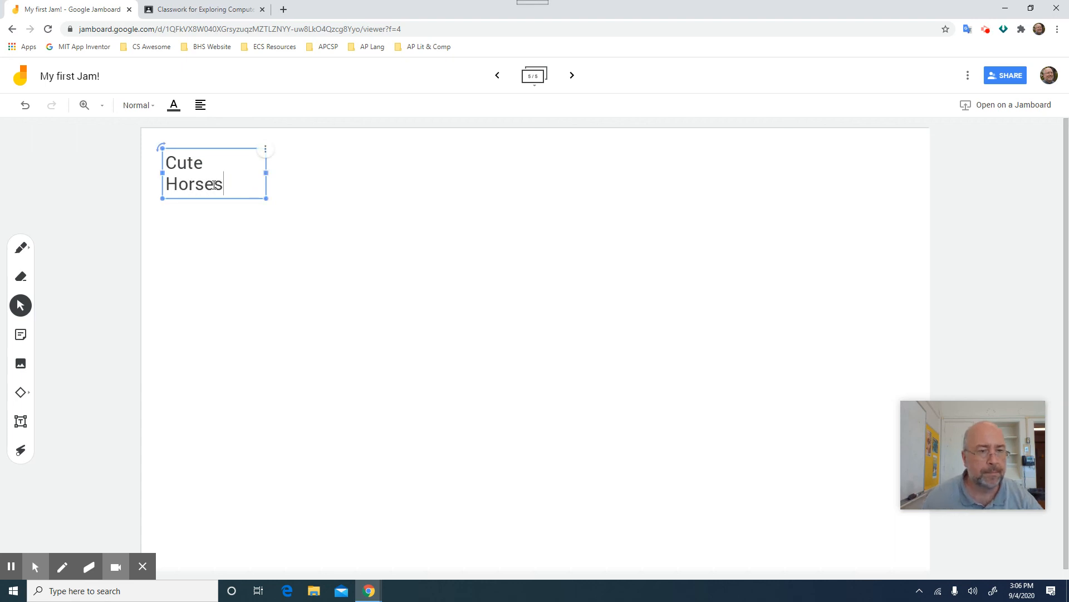
left_click(102, 219)
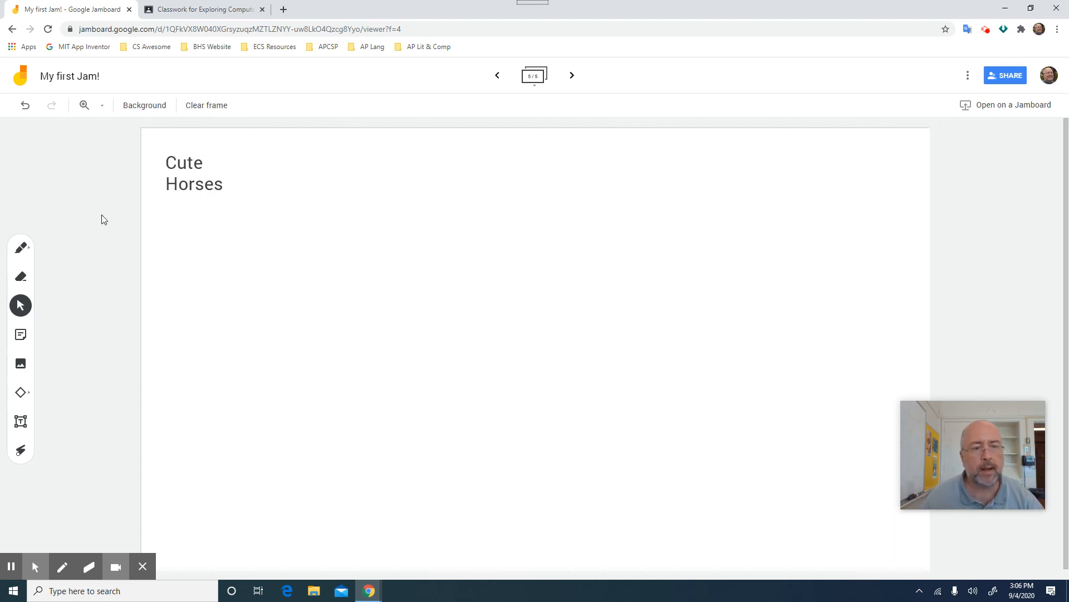
Move the "Cute Horses" frame to second place in the jam's frame order and return to editing it
left_click(534, 76)
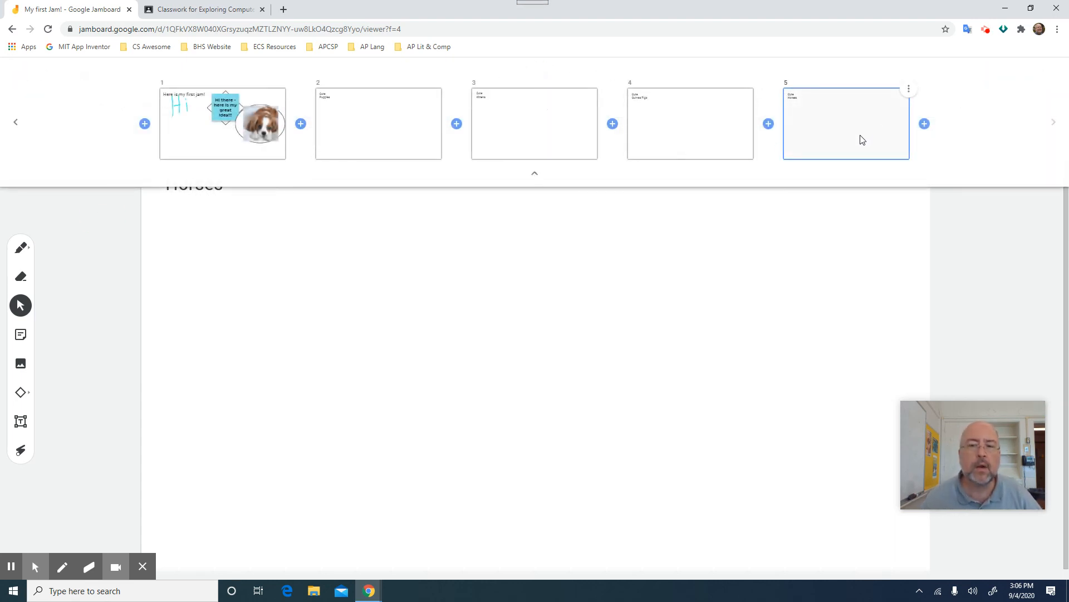
left_click_drag(816, 155, 321, 162)
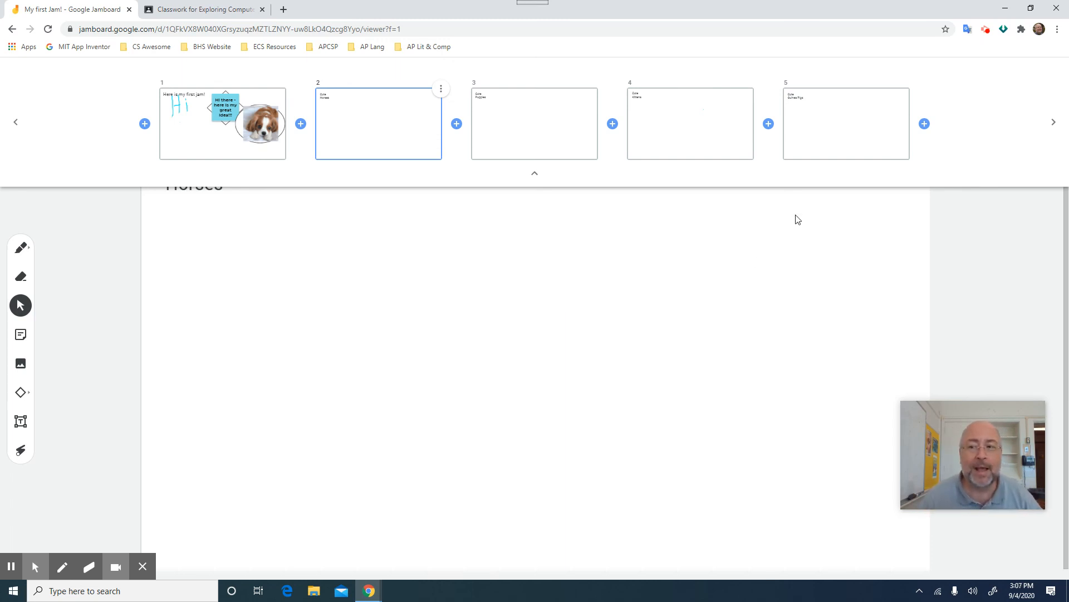
left_click(678, 233)
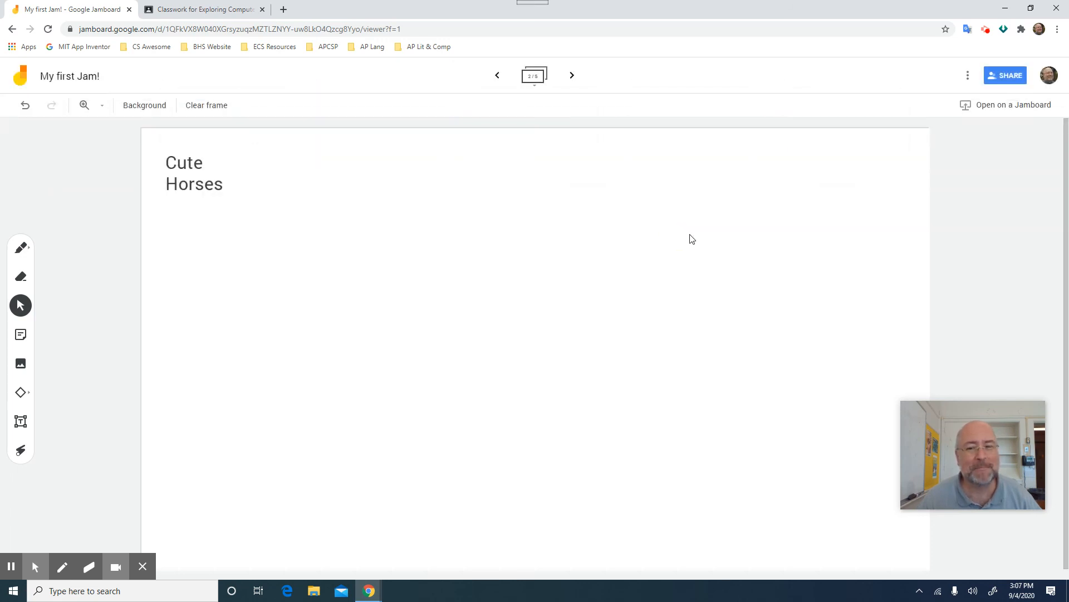